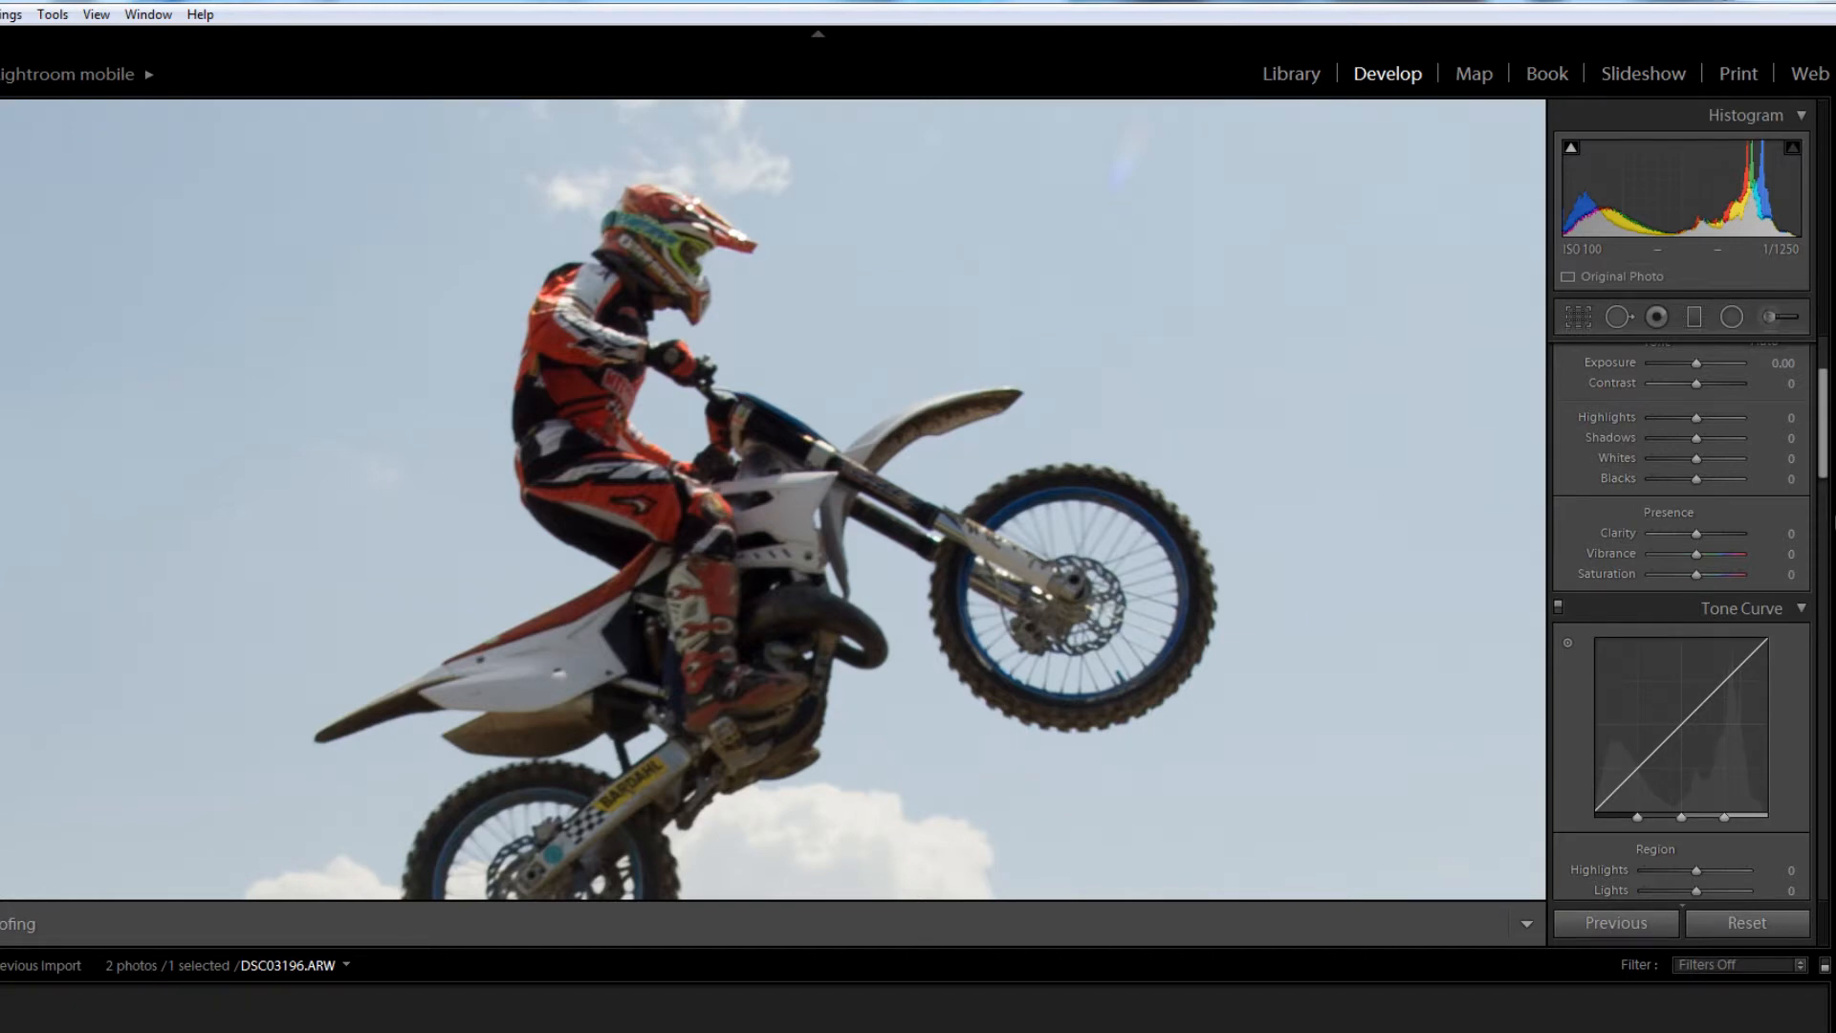
# Step: Set the purple Defringe amount to 9 in the lens corrections, checking the fringing on the rider and bike up close
pyautogui.click(1243, 576)
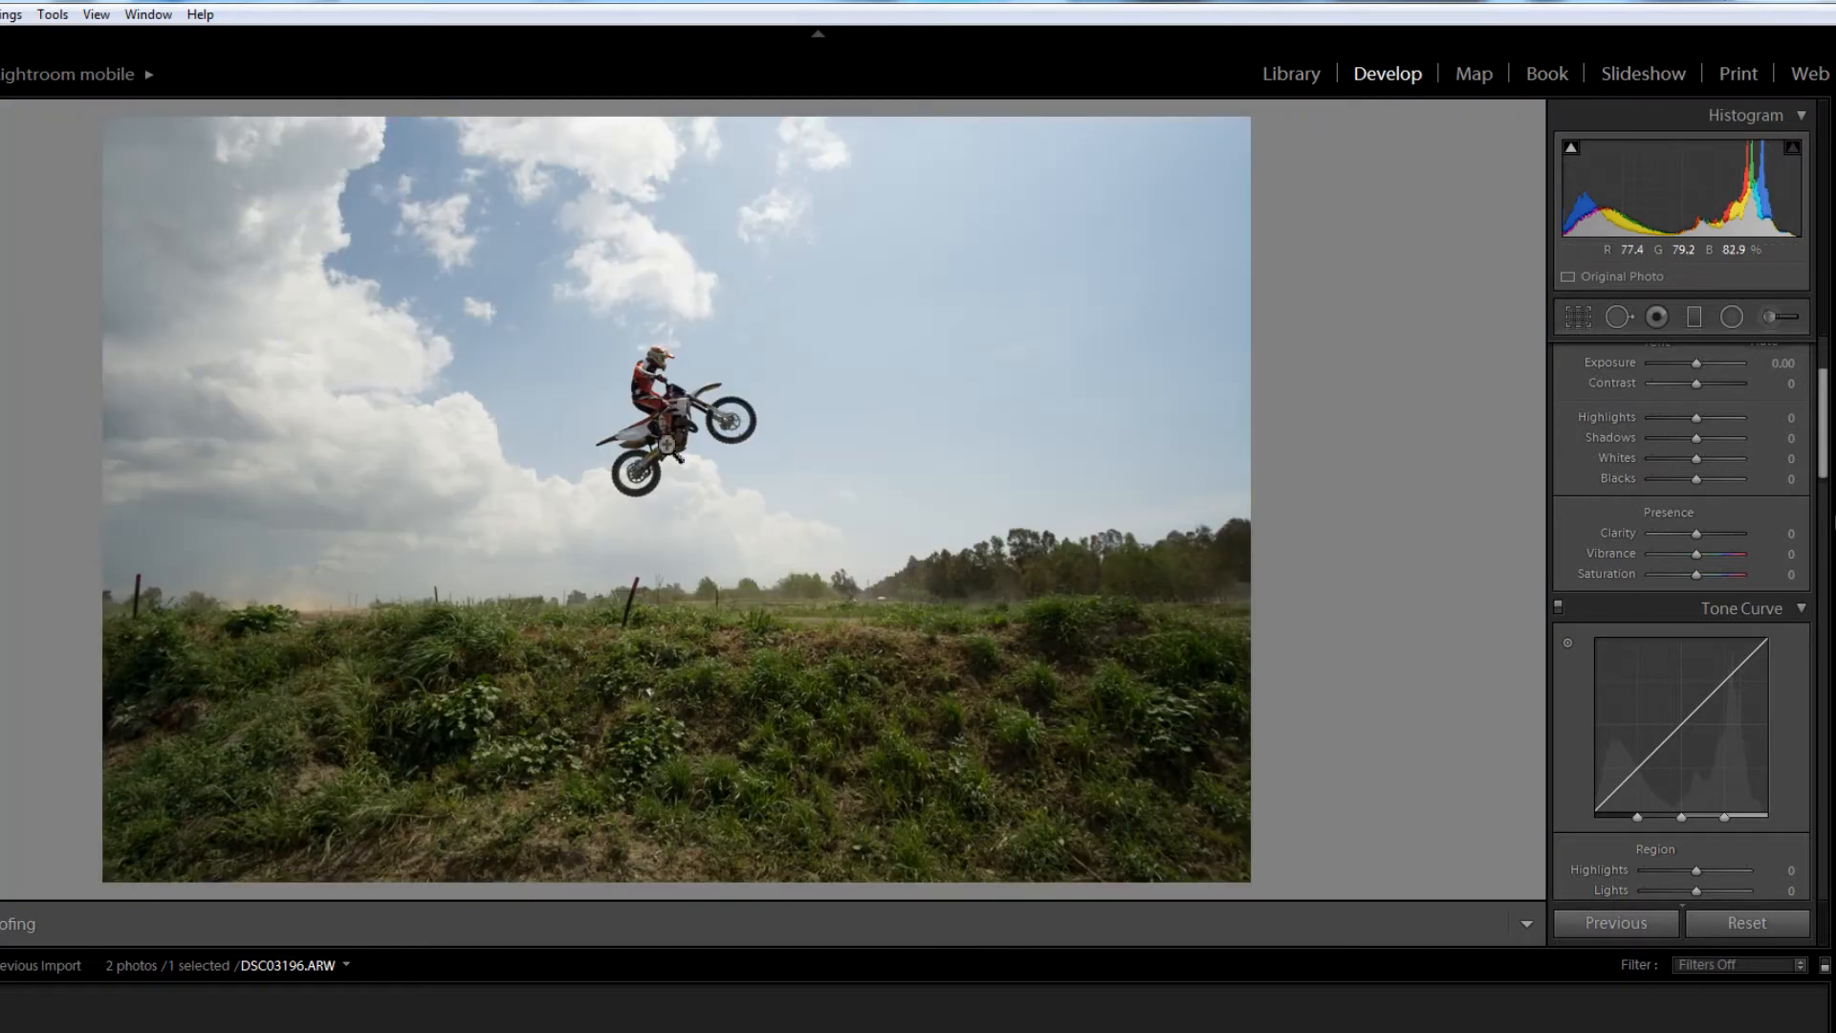
pyautogui.click(668, 445)
pyautogui.scroll(-12, 1571, 589)
pyautogui.scroll(-4, 1570, 589)
pyautogui.scroll(6, 1581, 540)
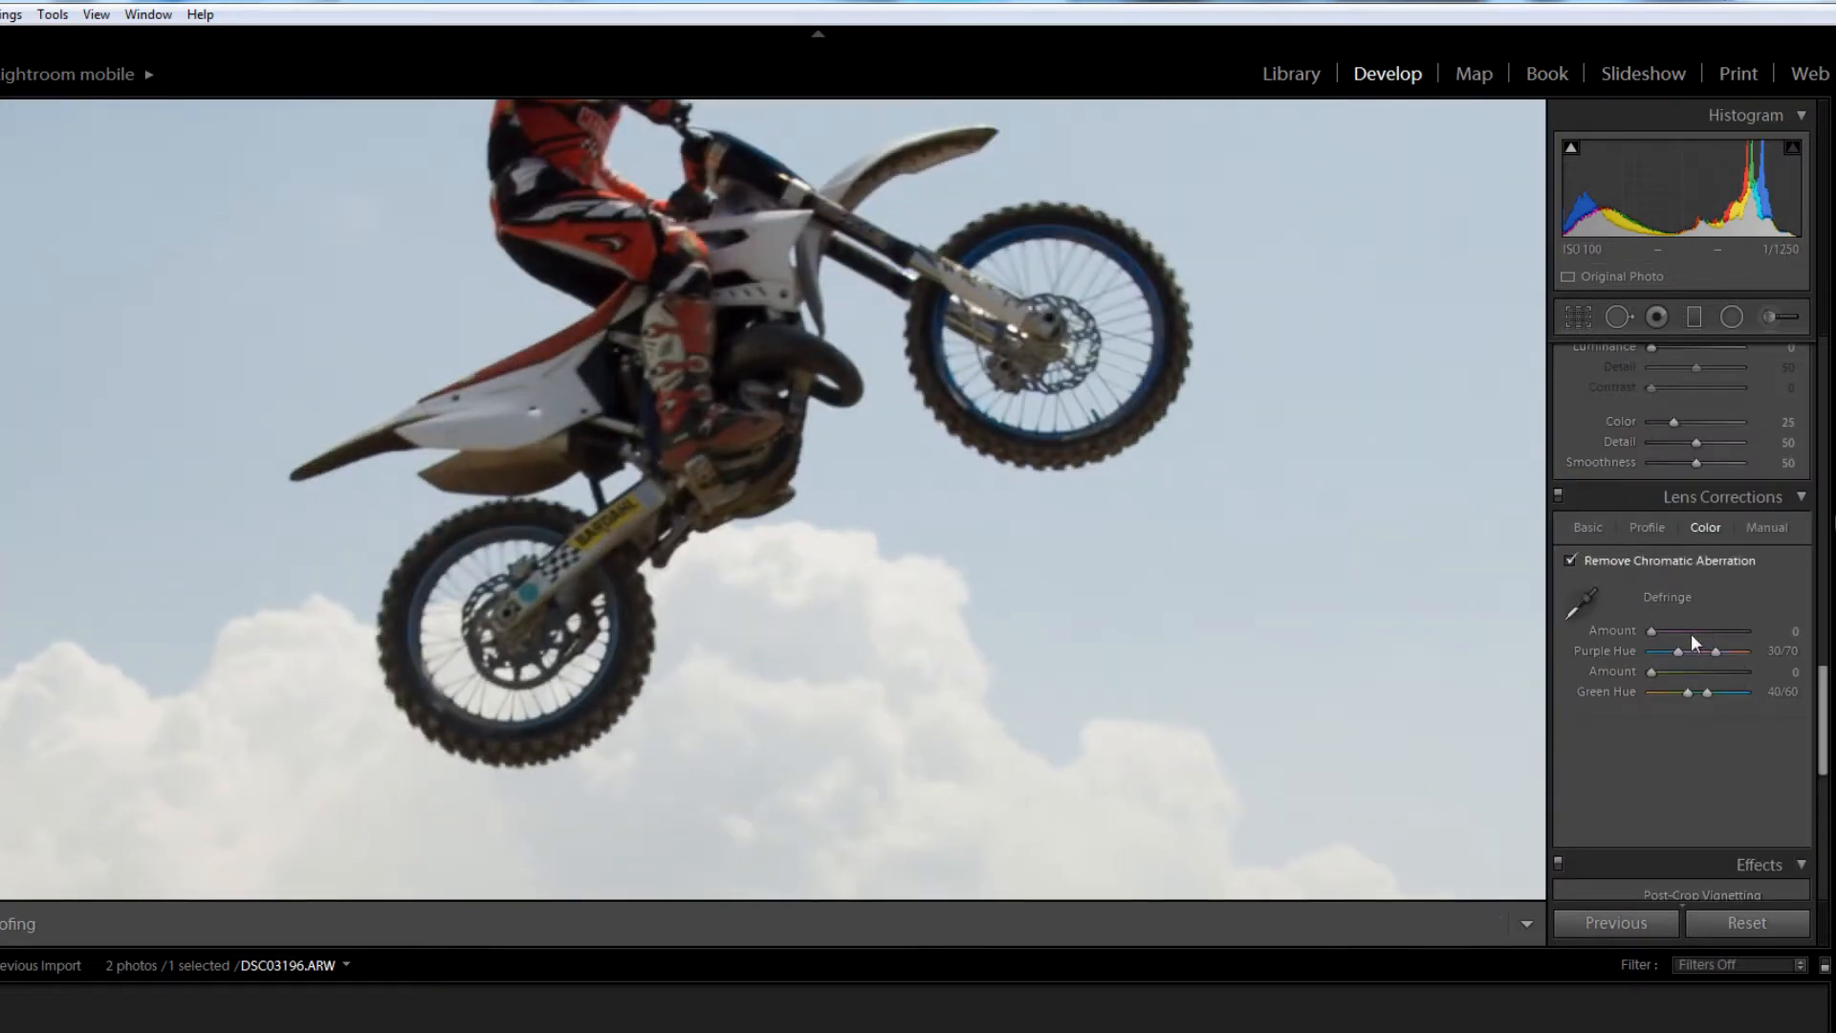
pyautogui.click(1691, 634)
pyautogui.moveTo(1699, 634); pyautogui.dragTo(1695, 633)
pyautogui.moveTo(830, 330); pyautogui.dragTo(850, 627)
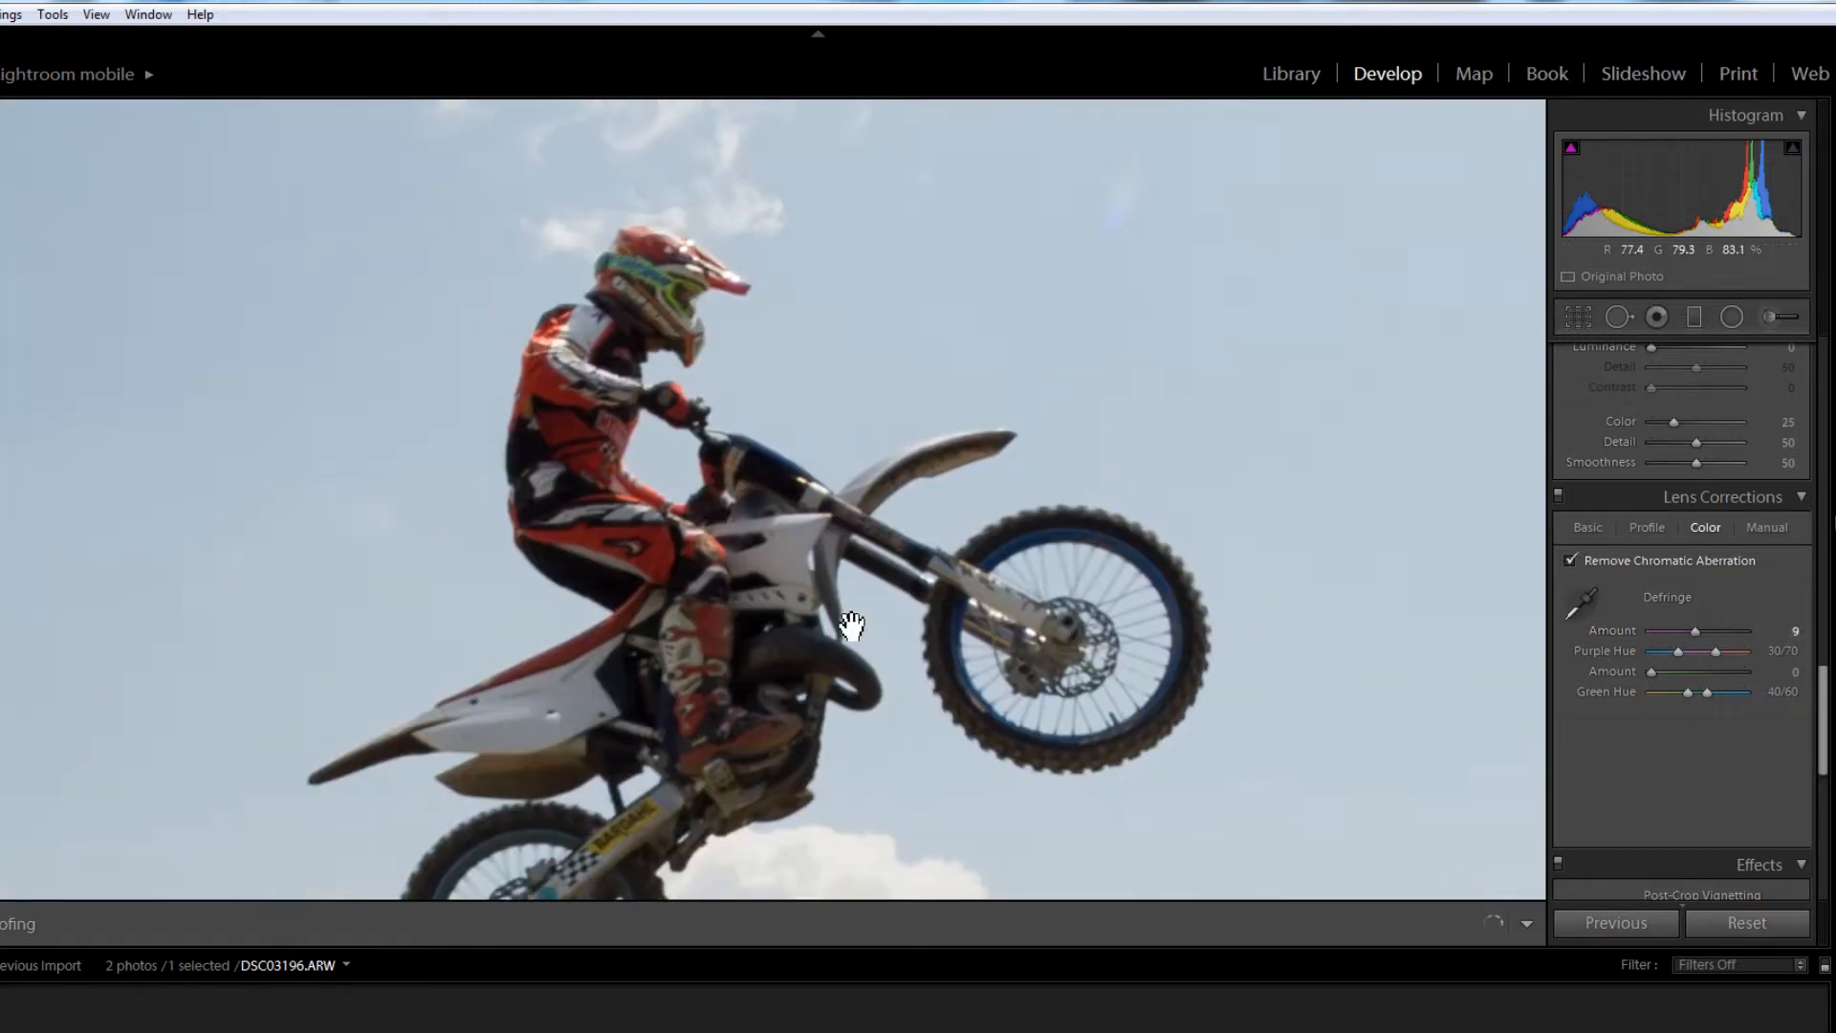
pyautogui.click(689, 517)
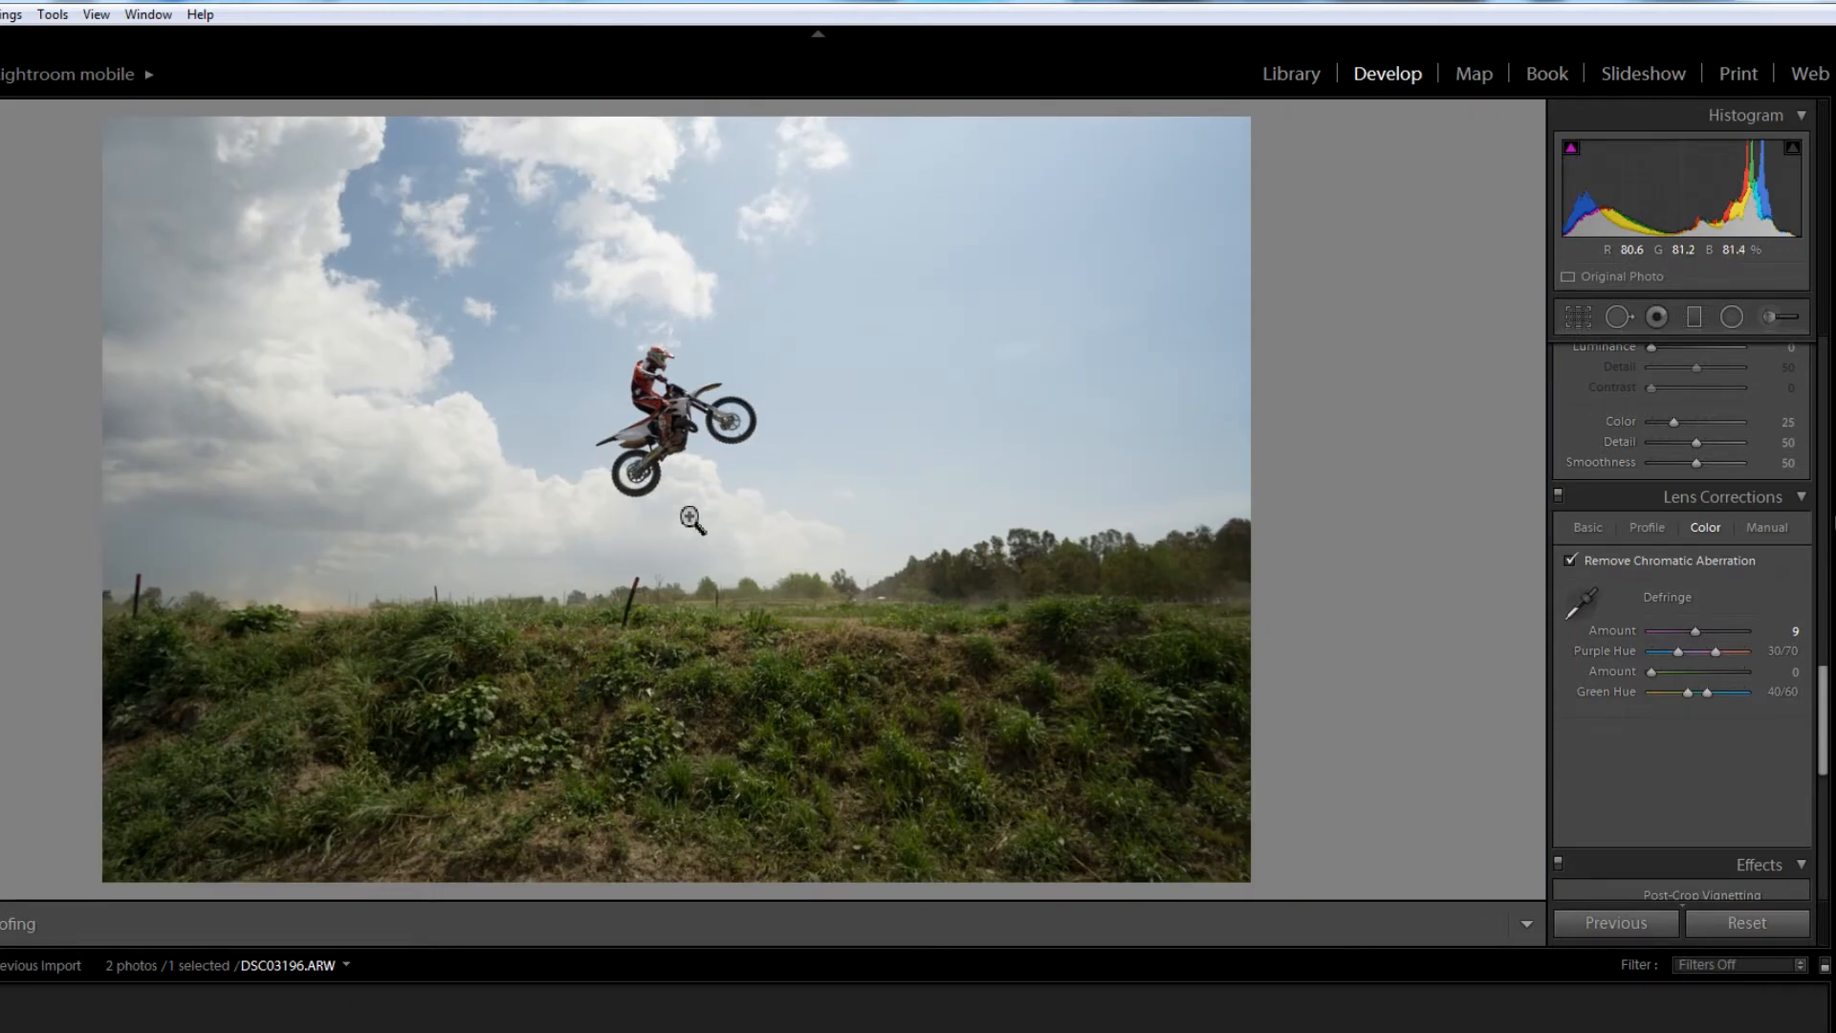
# Step: Raise the photo's Exposure to +0.60 and its Contrast to +60
pyautogui.scroll(6, 1587, 621)
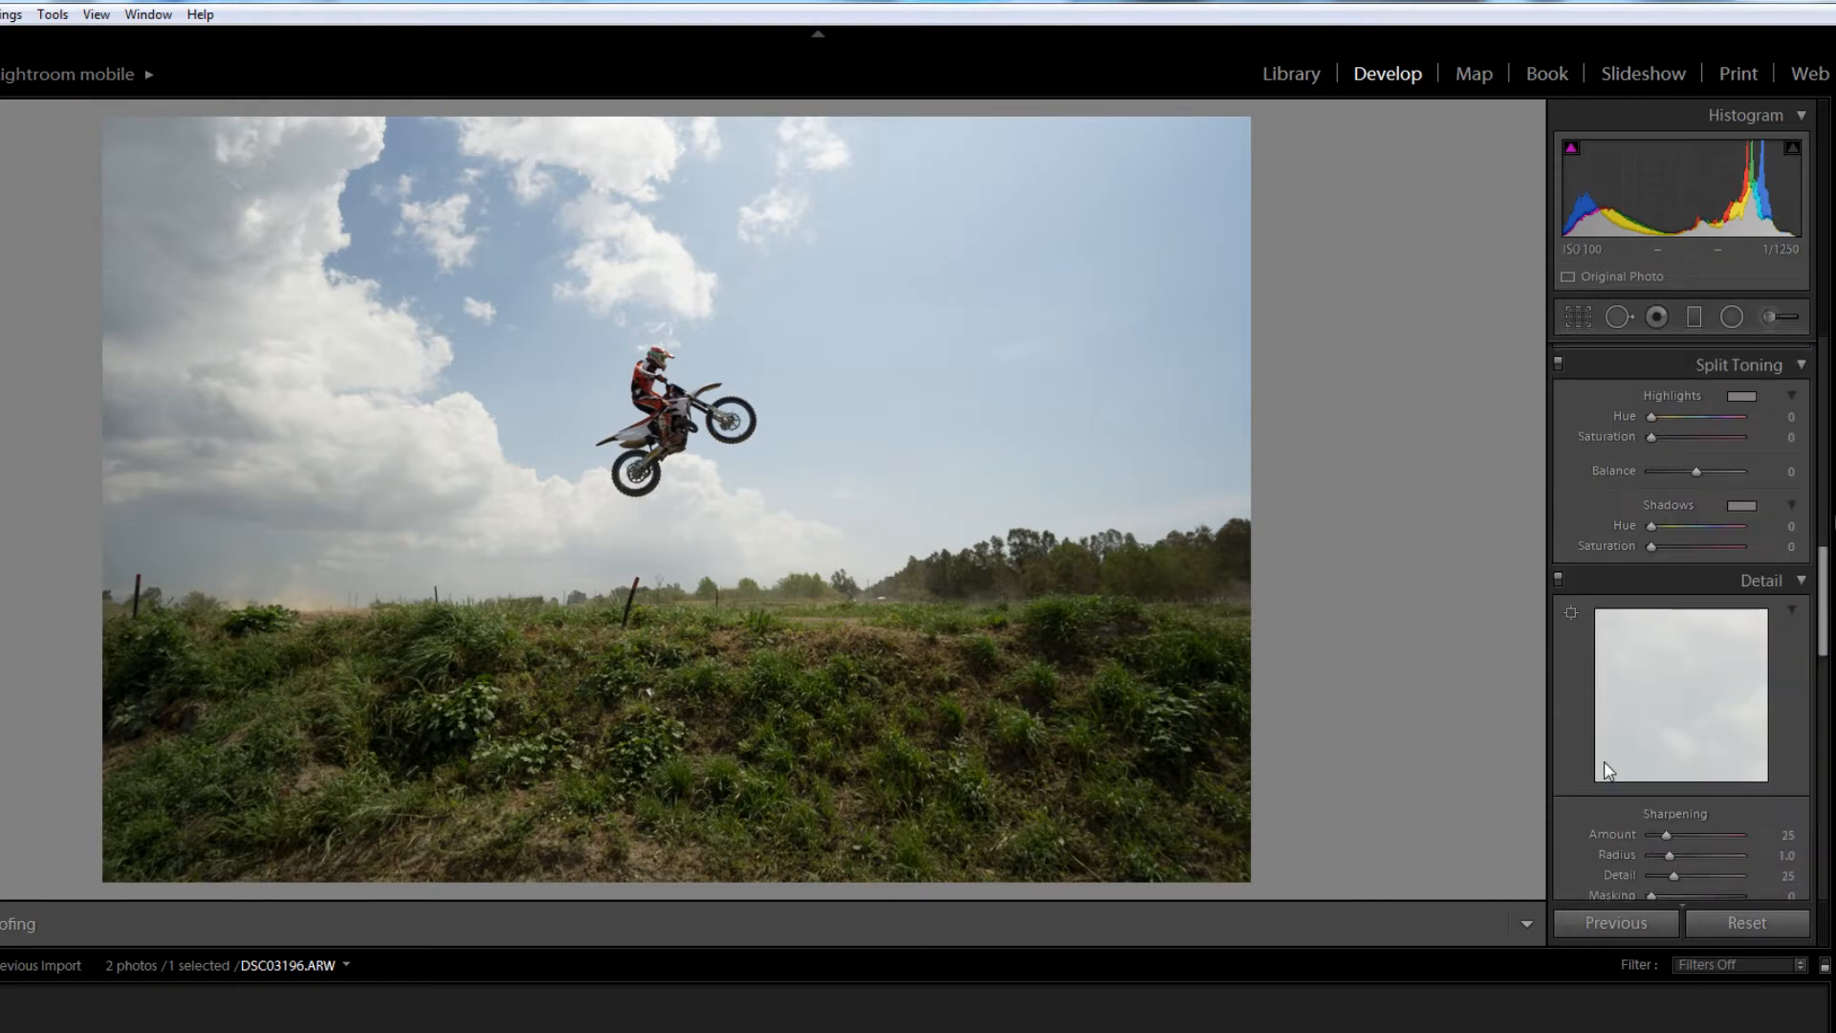
pyautogui.scroll(5, 1586, 622)
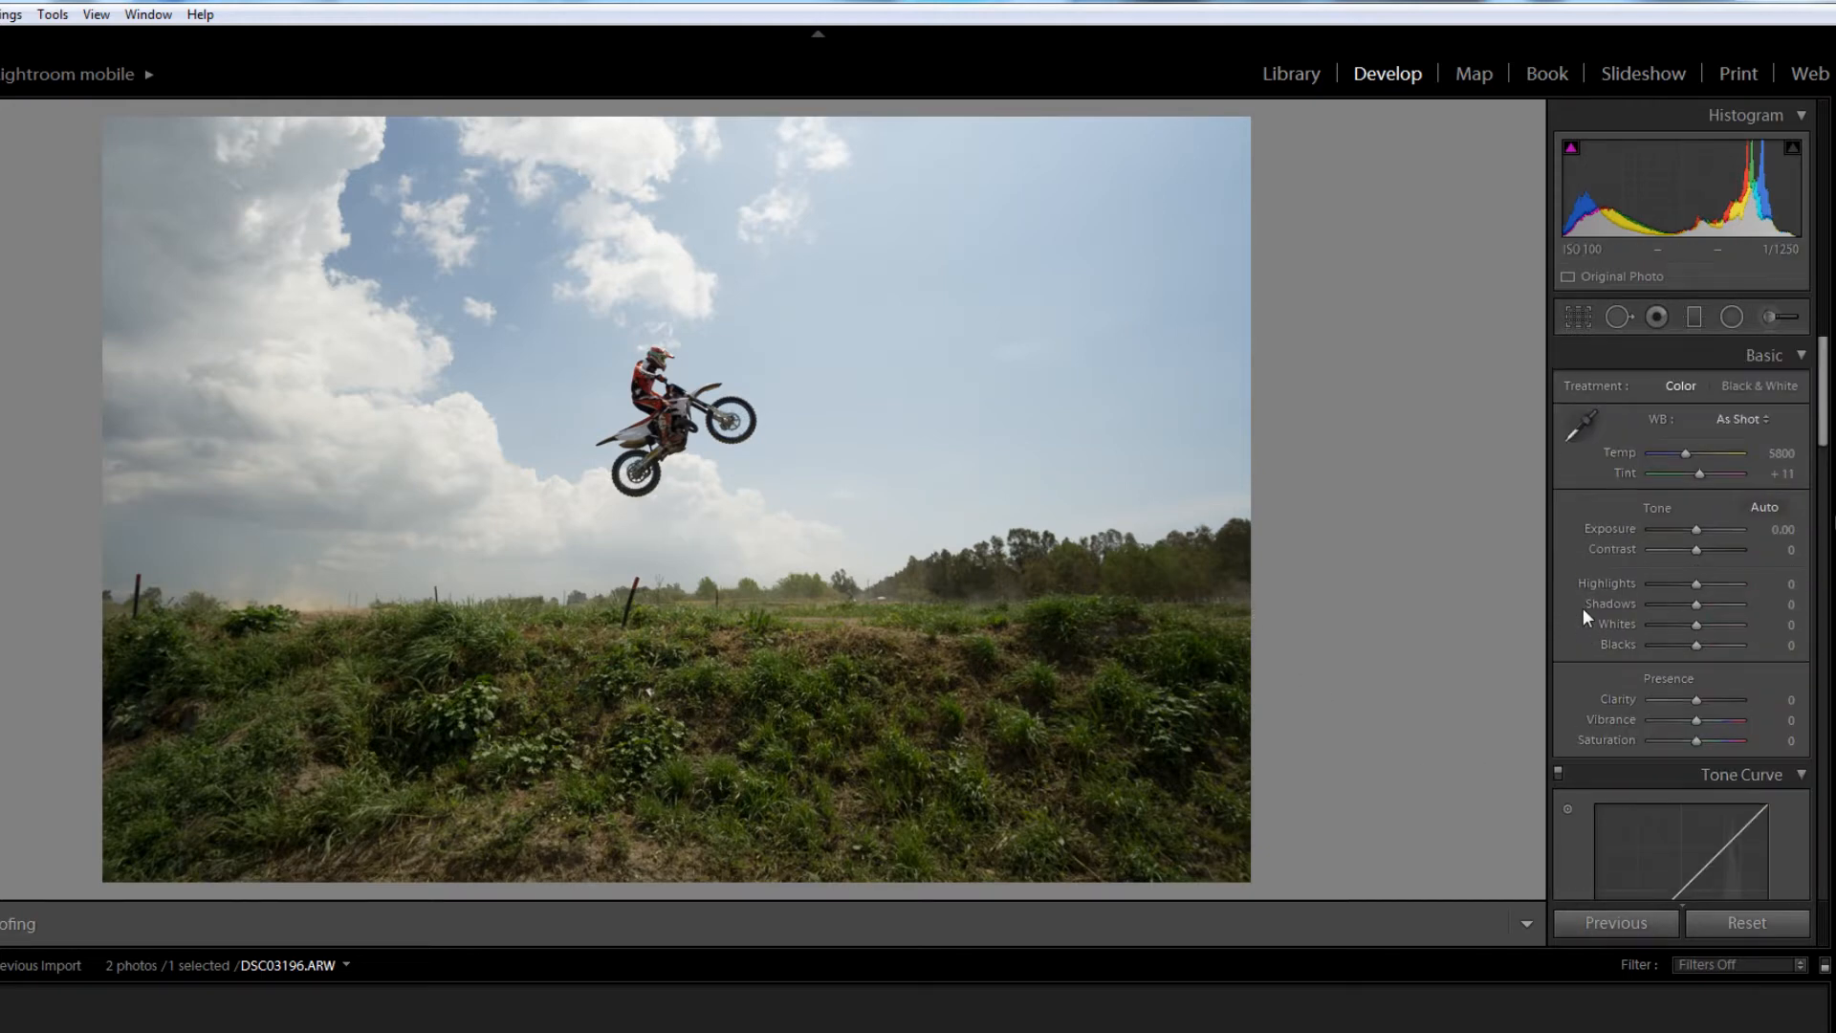
pyautogui.moveTo(1697, 530); pyautogui.dragTo(1702, 532)
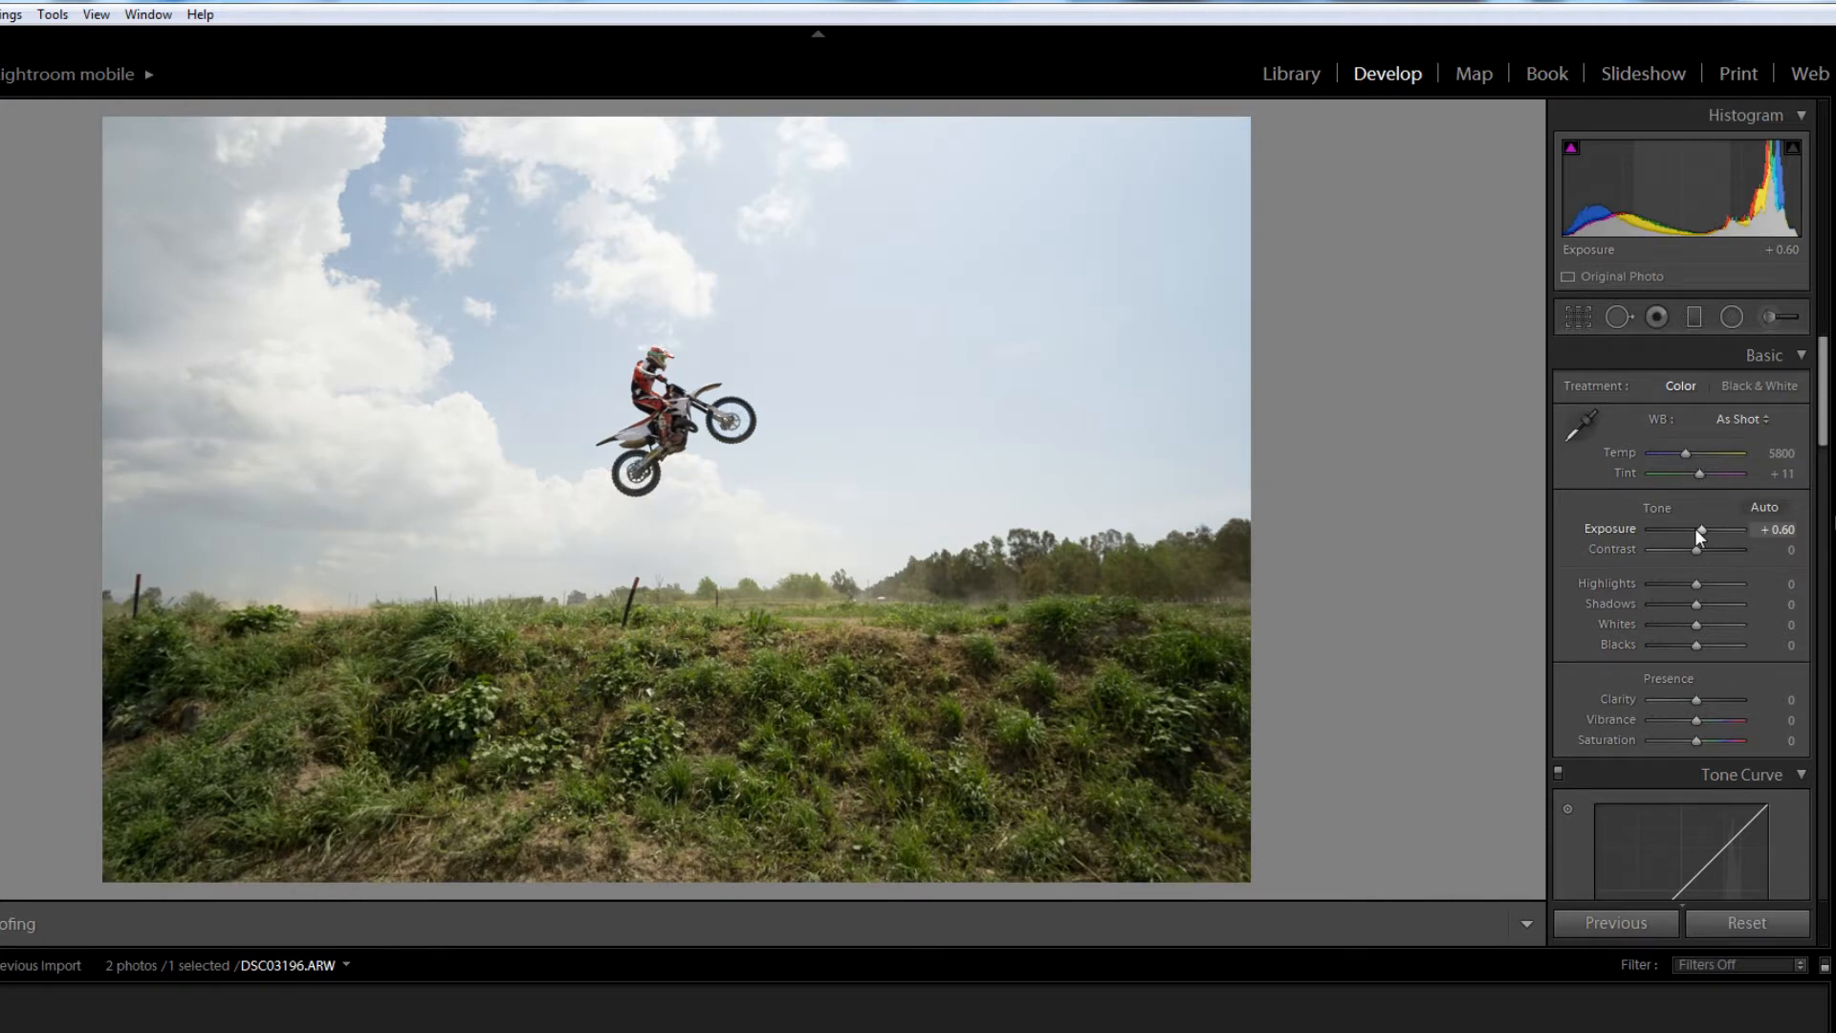
pyautogui.moveTo(1698, 550); pyautogui.dragTo(1726, 551)
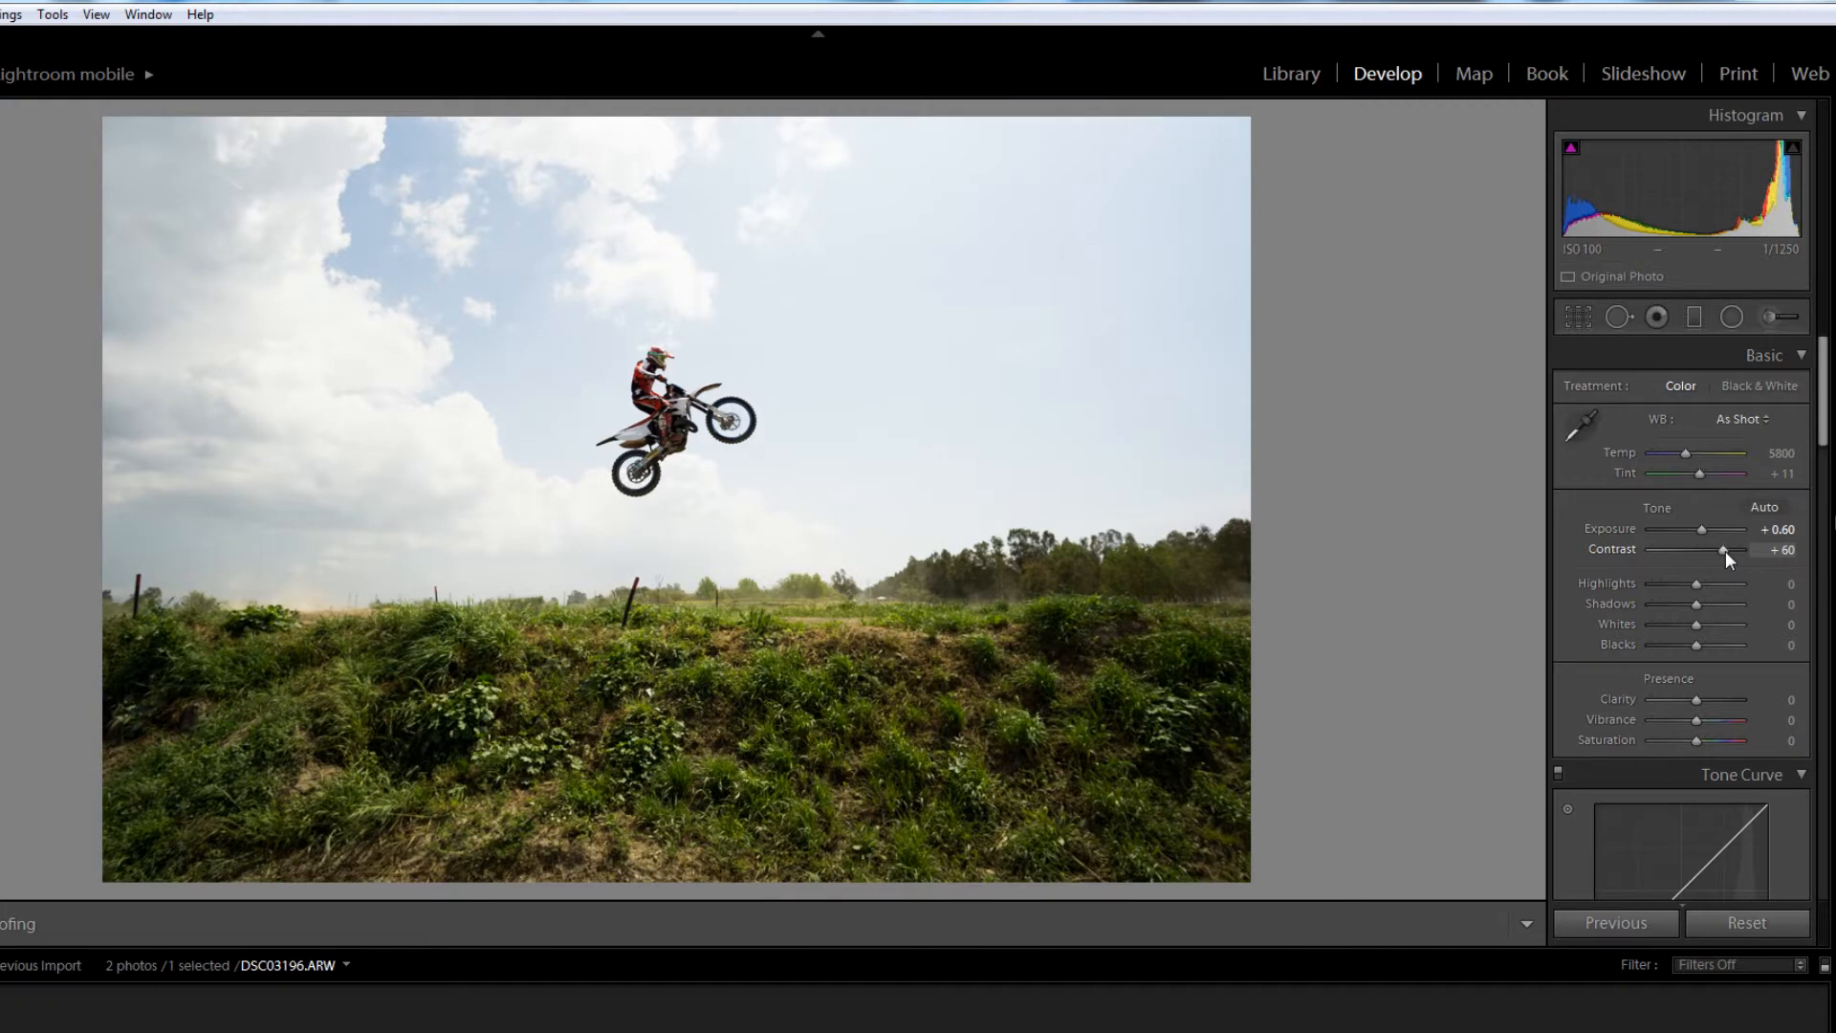
# Step: Set the basic tones to Highlights -100, Shadows +43, Whites -71 and Blacks -17
pyautogui.moveTo(1695, 583); pyautogui.dragTo(1601, 611)
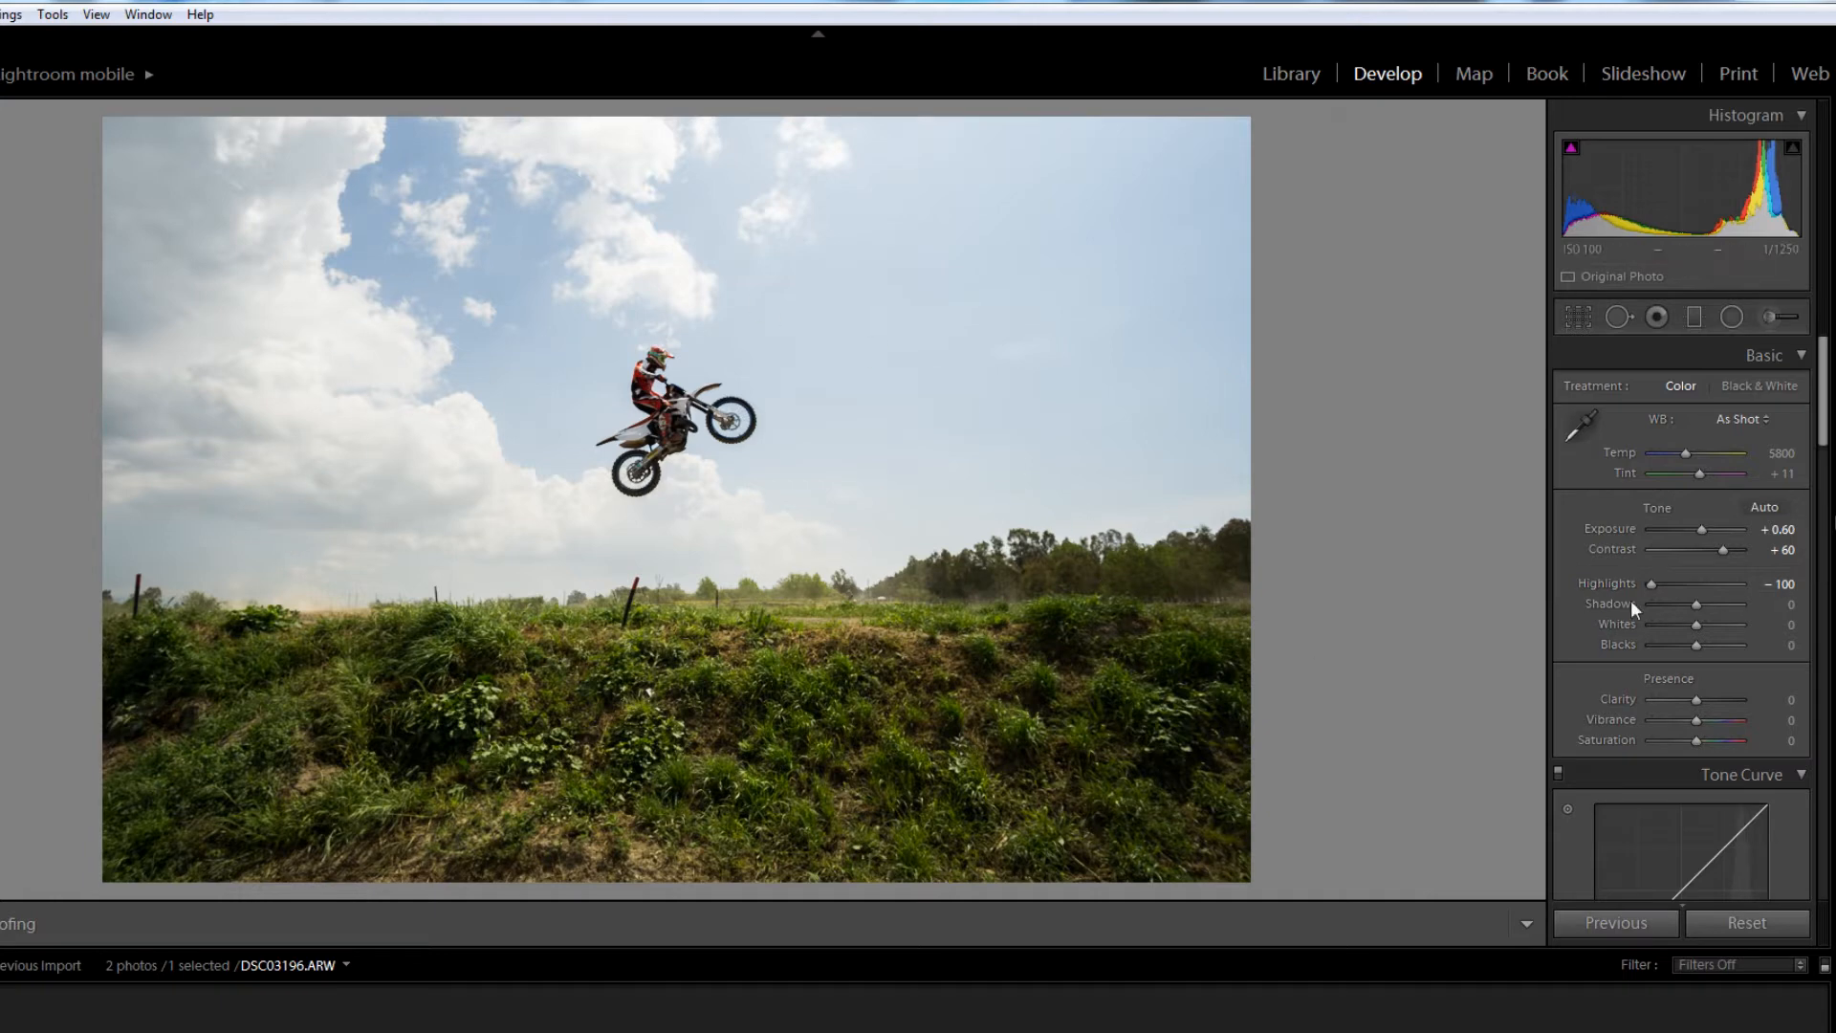
pyautogui.moveTo(1691, 610)
pyautogui.mouseDown()
pyautogui.moveTo(1722, 608)
pyautogui.moveTo(1615, 606)
pyautogui.moveTo(1747, 616)
pyautogui.moveTo(1638, 636)
pyautogui.moveTo(1664, 622)
pyautogui.mouseUp()
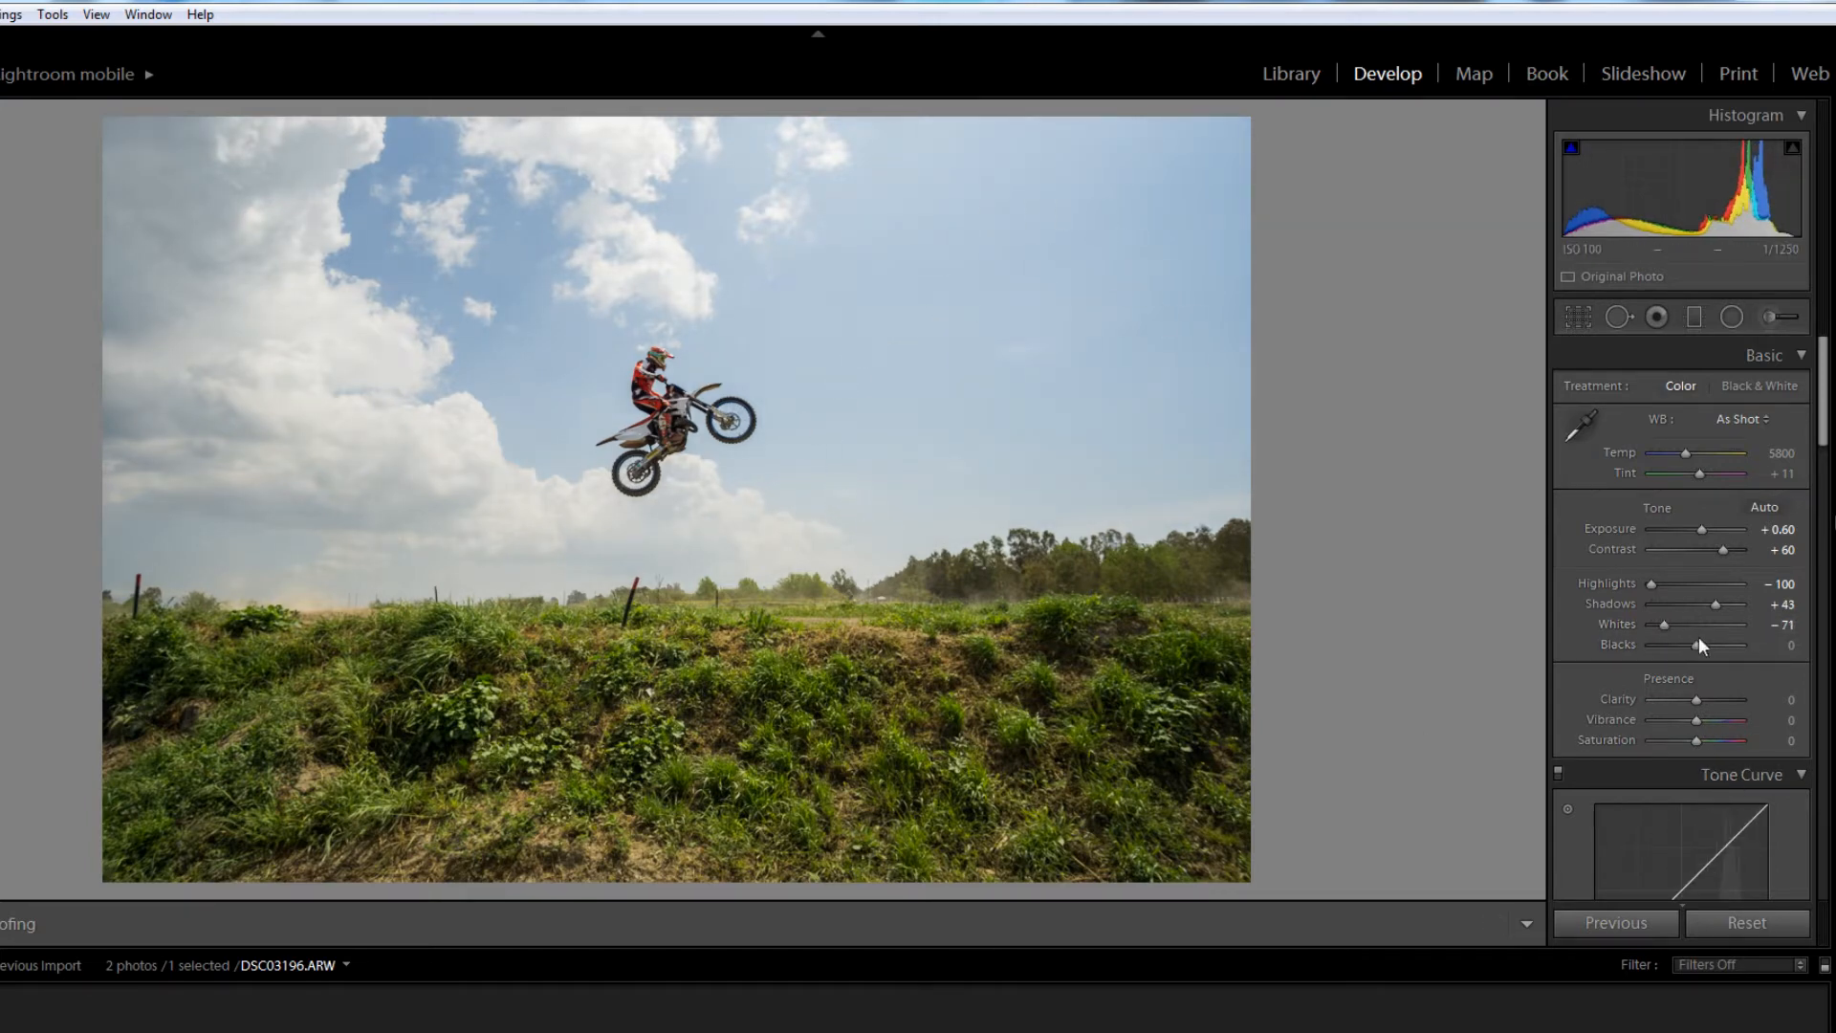
pyautogui.moveTo(1696, 646); pyautogui.dragTo(1676, 651)
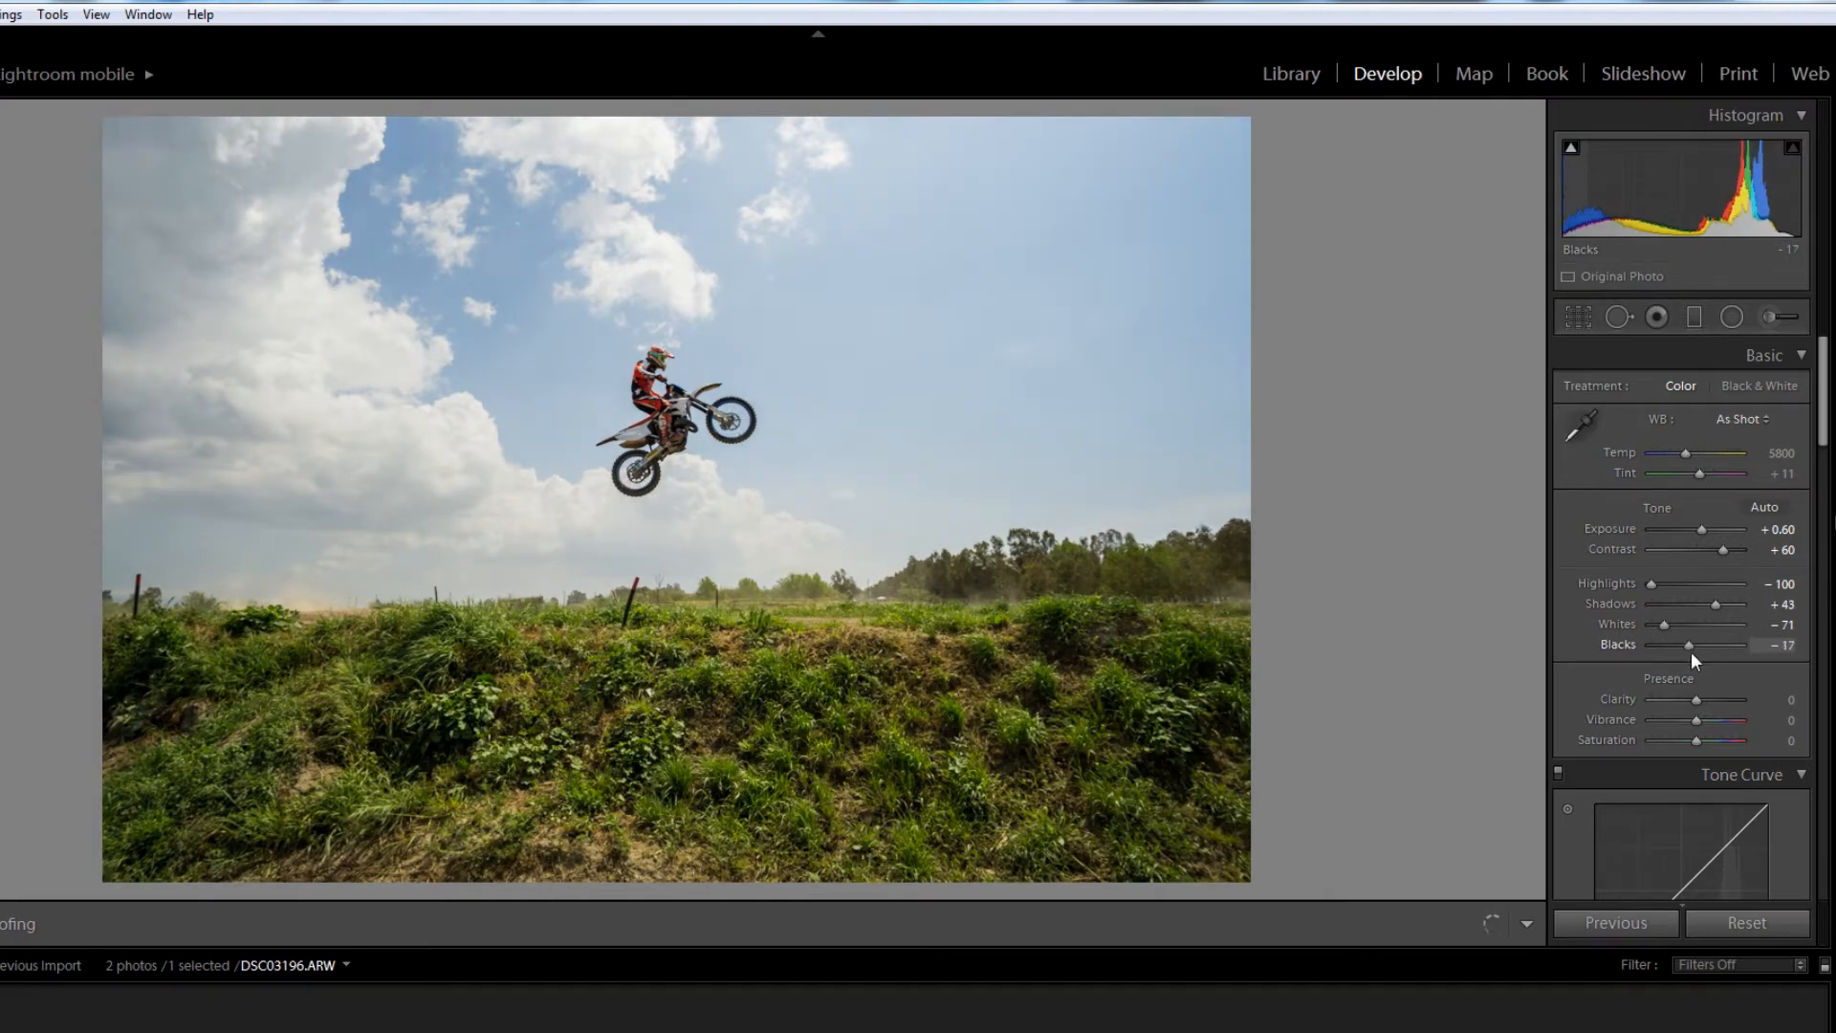
pyautogui.scroll(-5, 1645, 674)
pyautogui.scroll(5, 1612, 696)
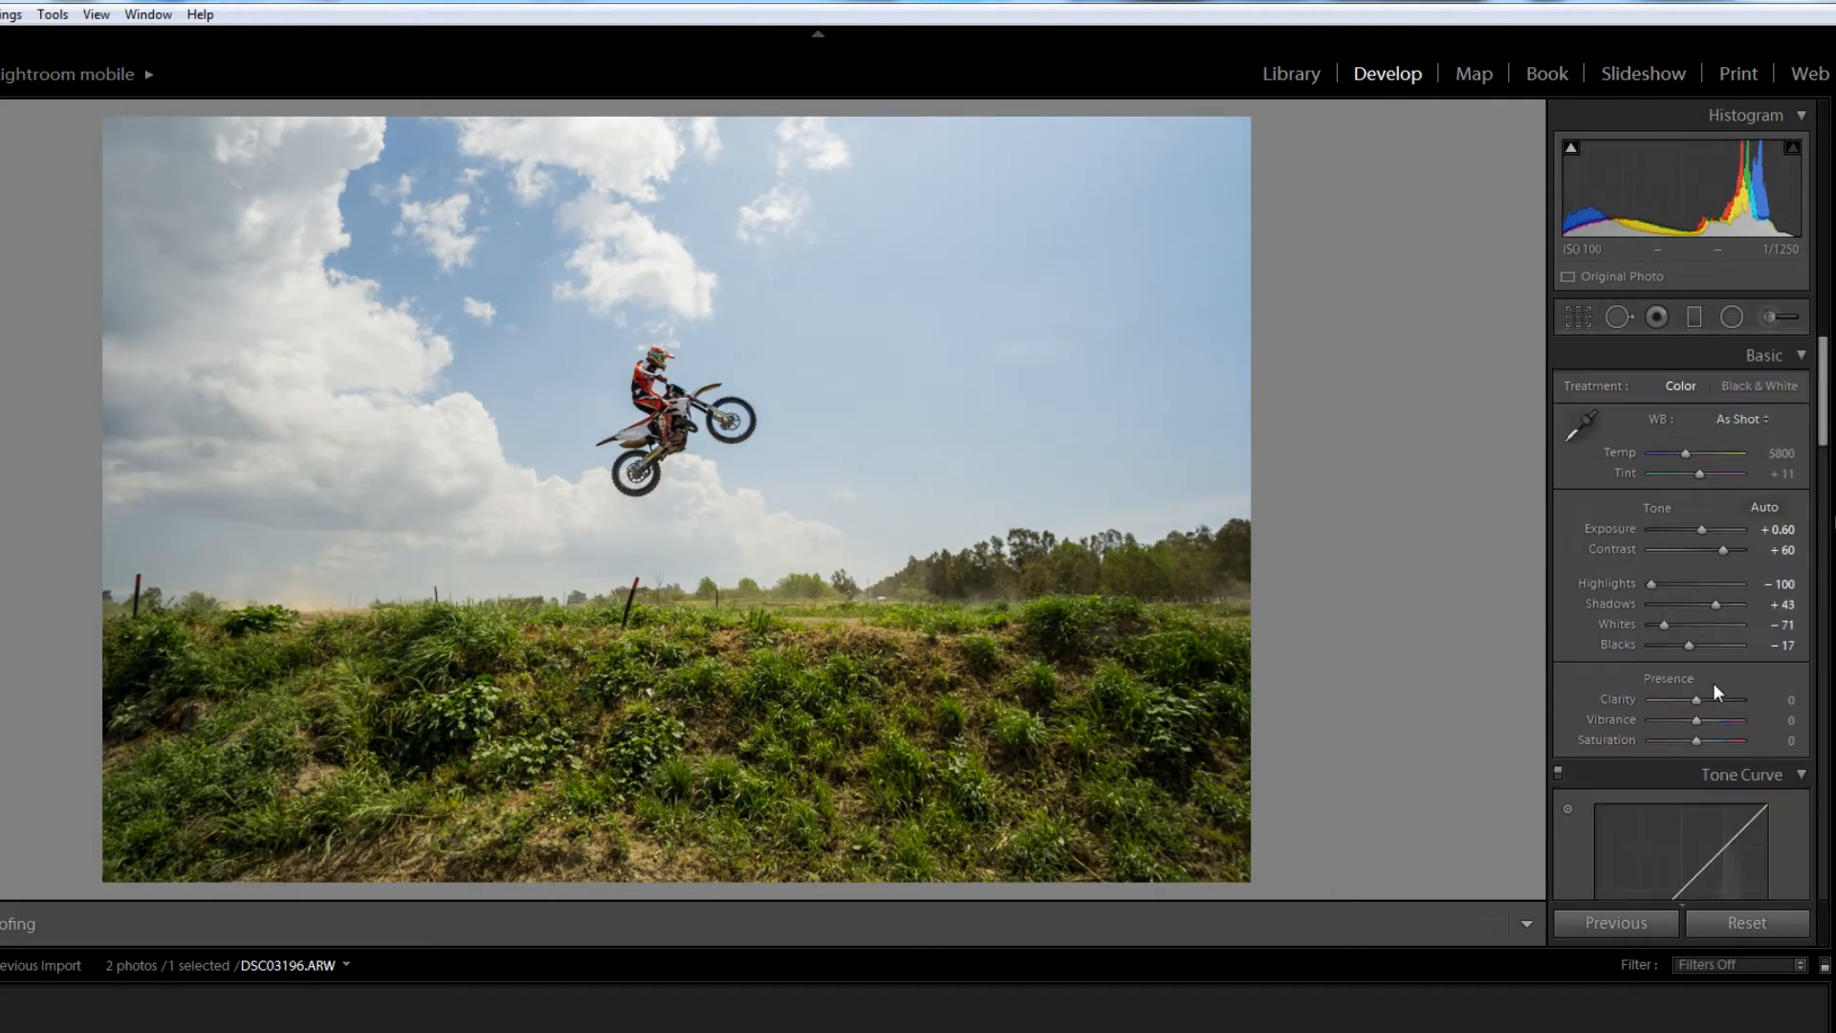
# Step: Raise Clarity to +88 to bring out detail in the grass and clouds
pyautogui.moveTo(1719, 702); pyautogui.dragTo(1731, 701)
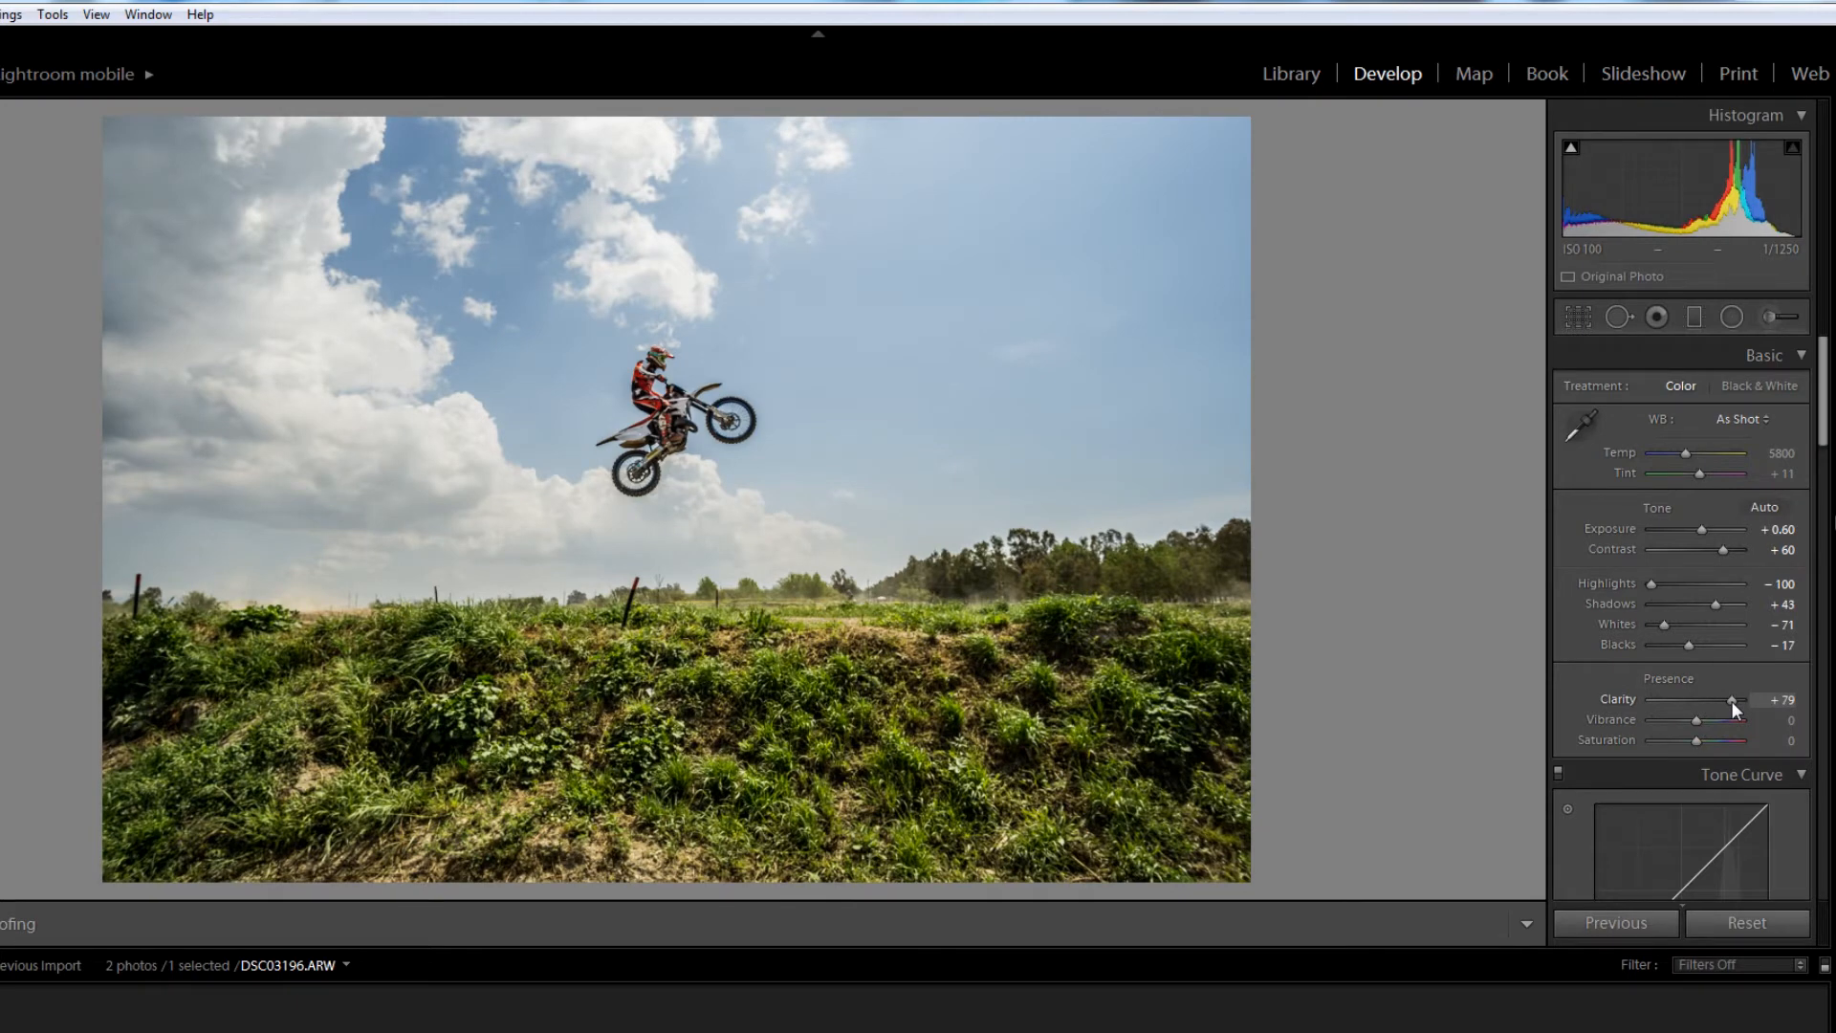
pyautogui.click(564, 401)
pyautogui.click(924, 463)
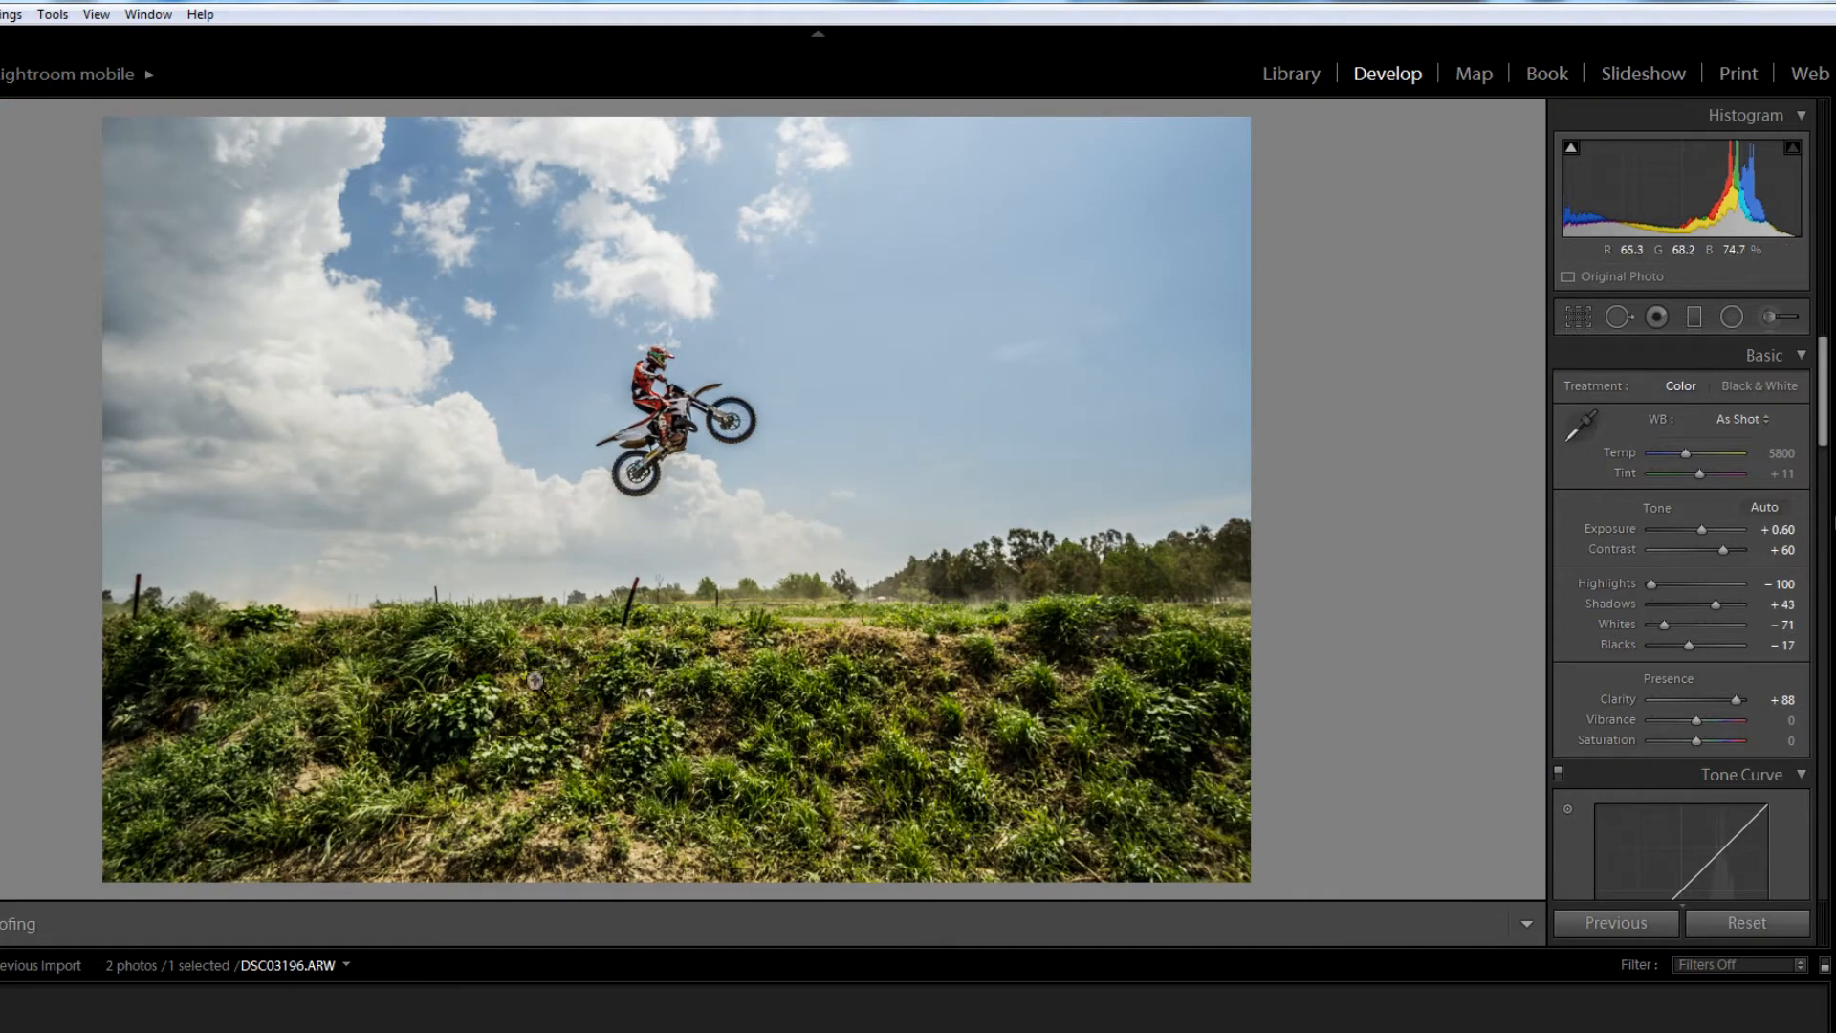
# Step: Set the tone curve regions to Highlights +100, Lights -65, Darks +34 and Shadows -57
pyautogui.scroll(-3, 1643, 700)
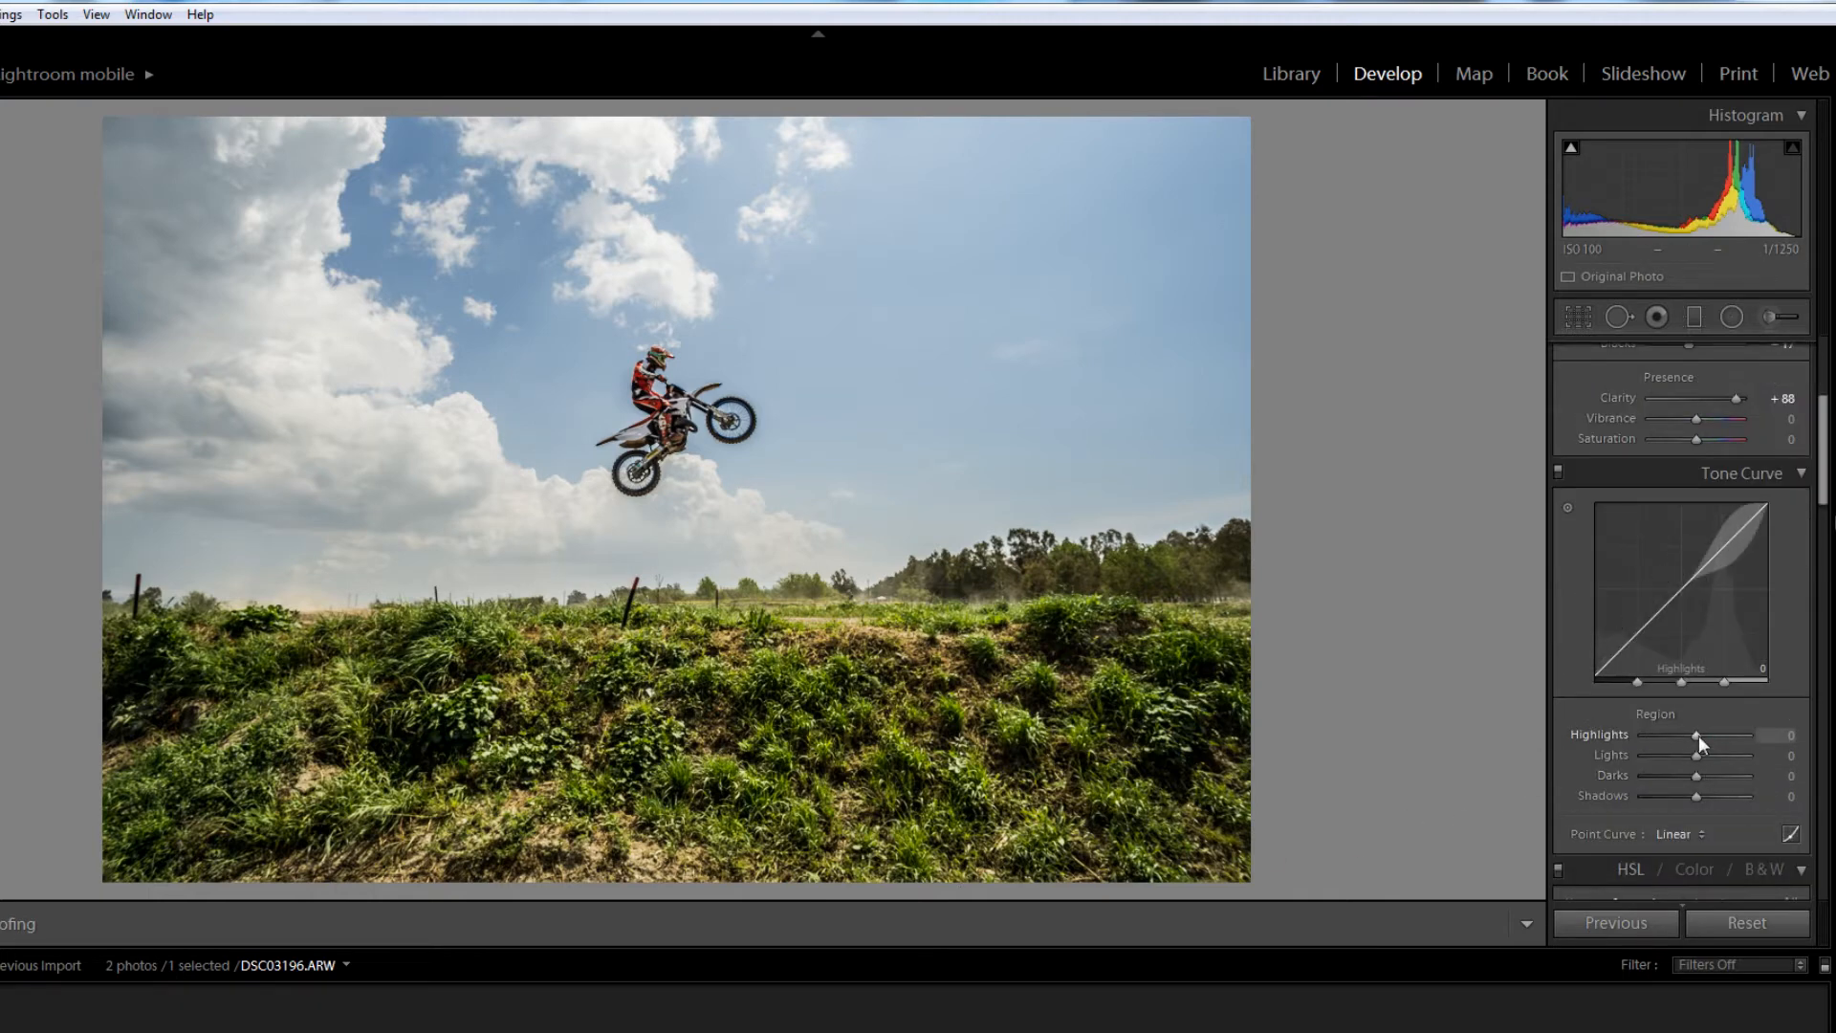
pyautogui.moveTo(1692, 737); pyautogui.dragTo(1758, 742)
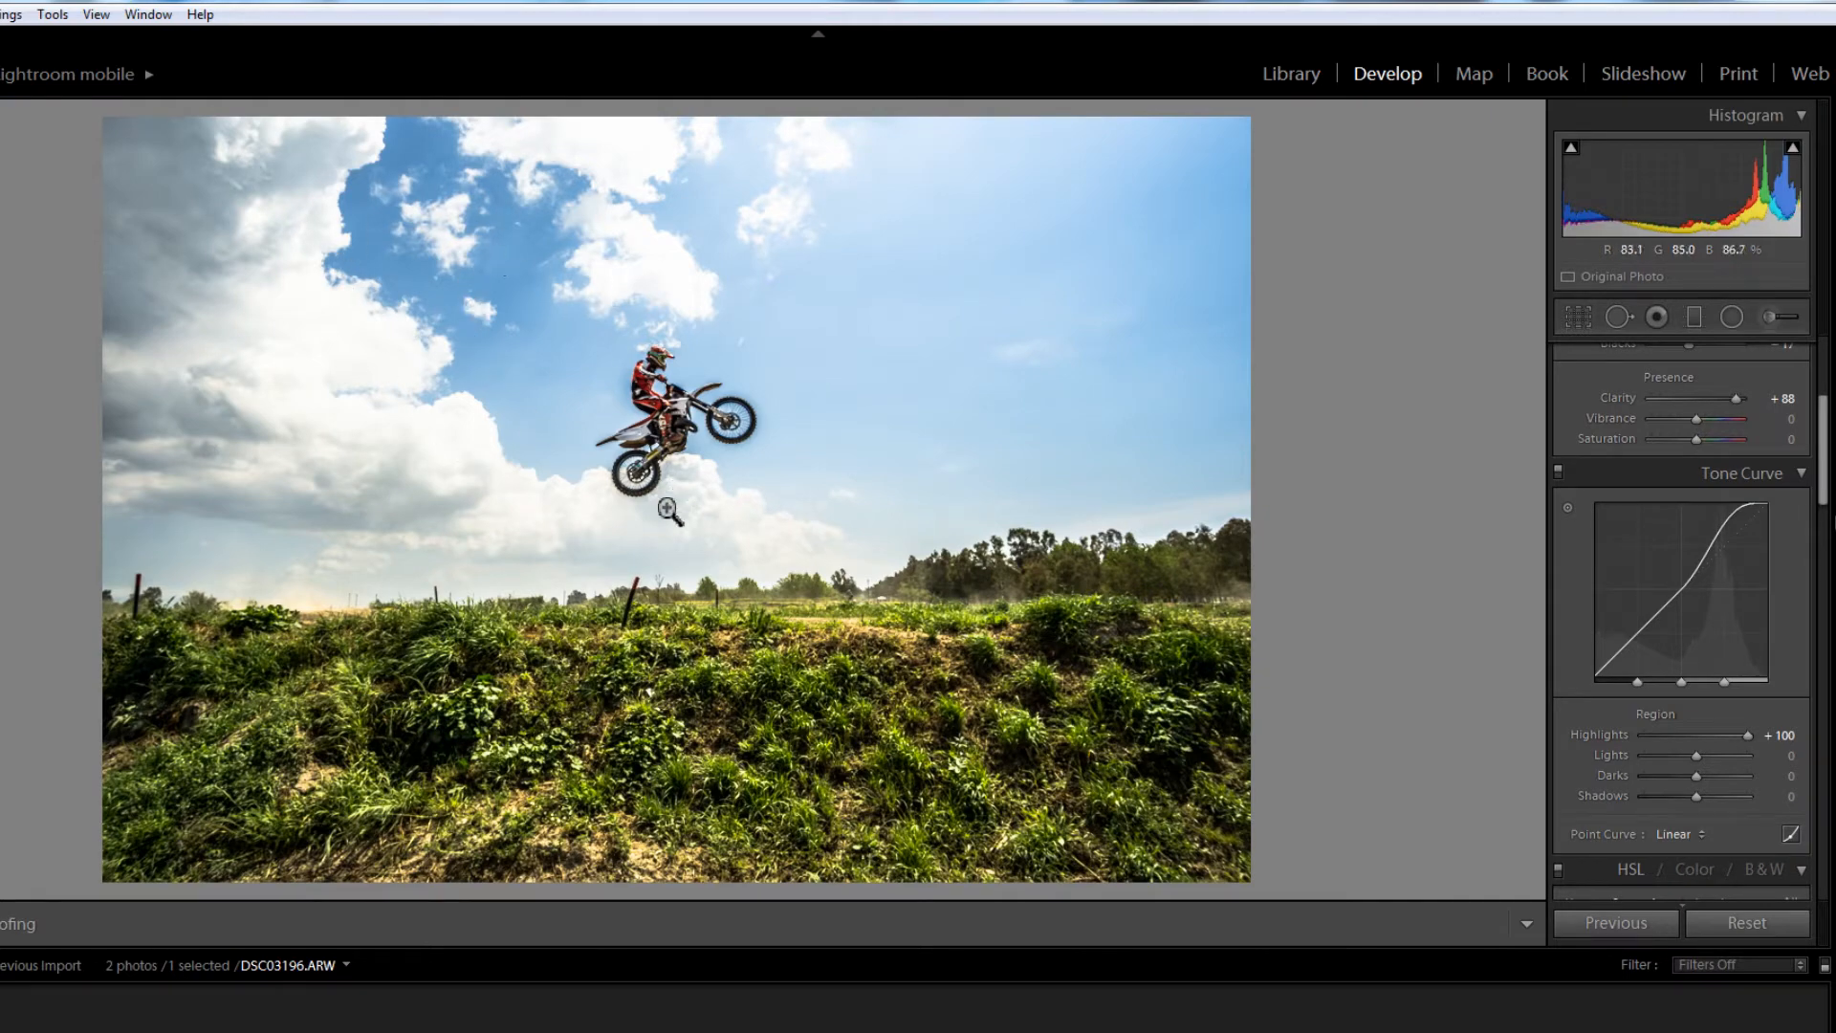
pyautogui.click(643, 413)
# Step: Crop the photo to remove the strip of grass along its bottom edge, keeping the full sky above
pyautogui.click(1578, 317)
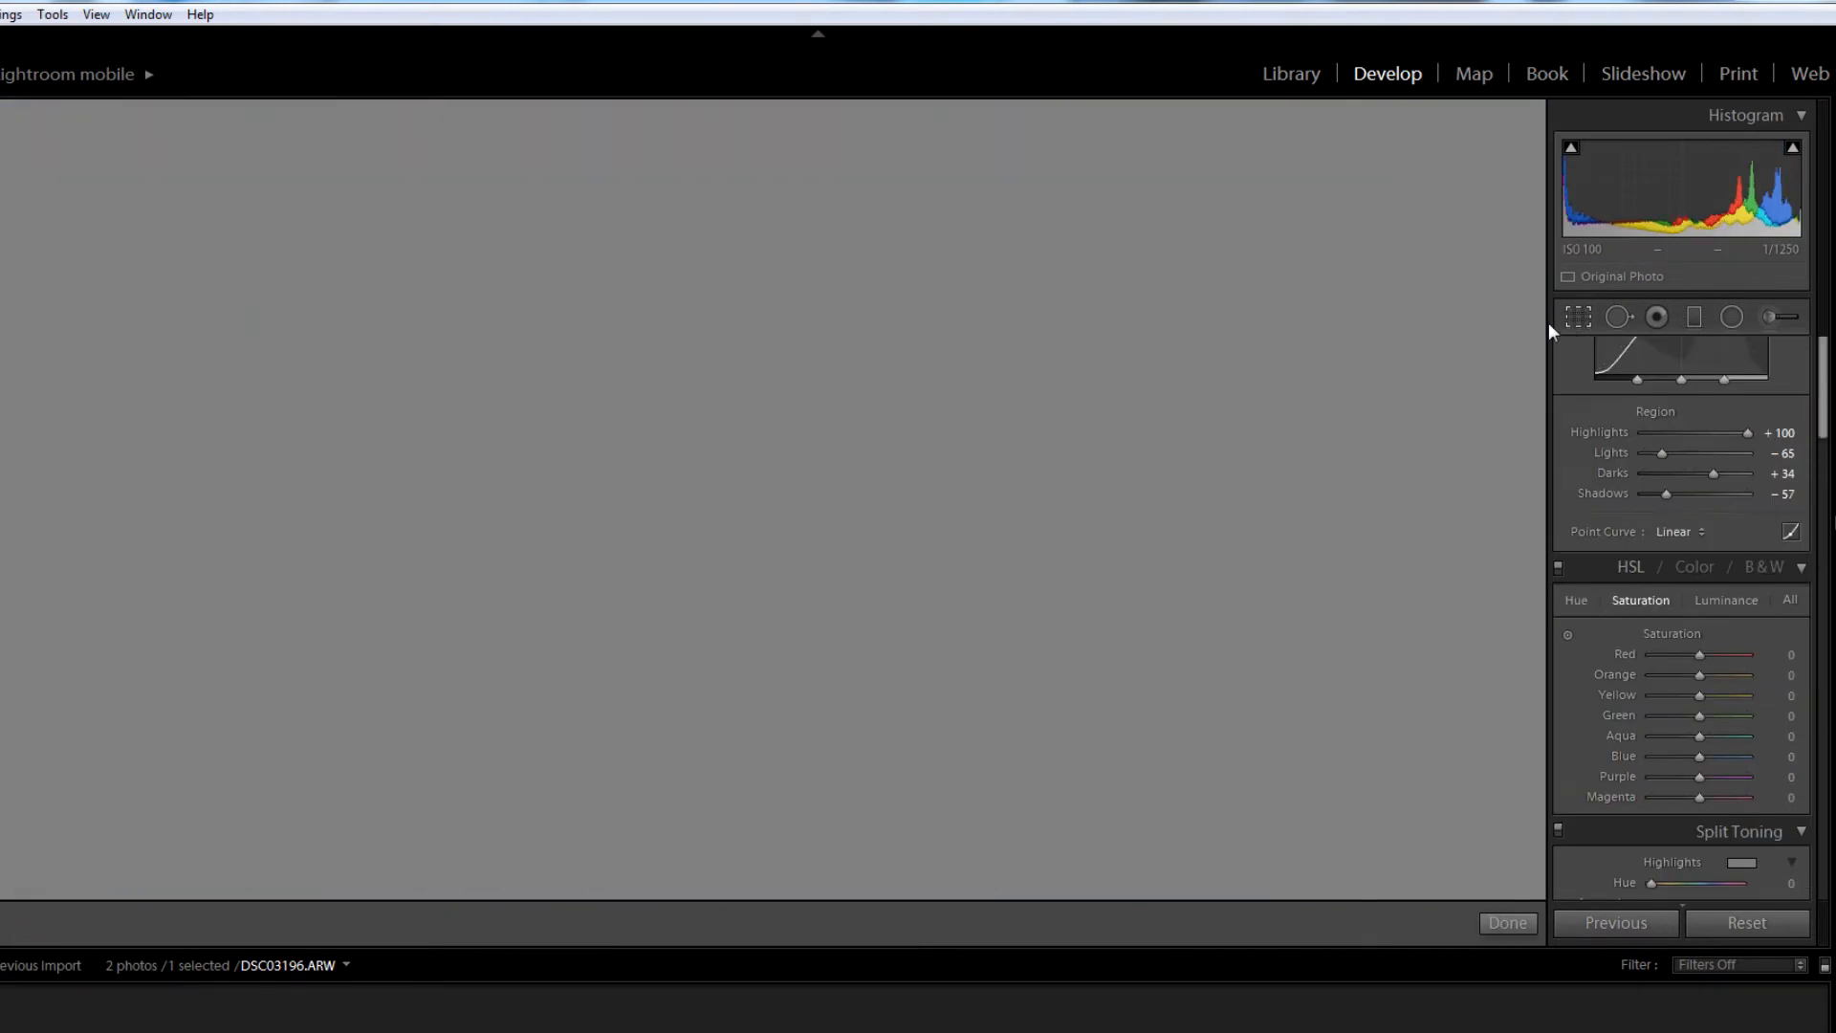
pyautogui.moveTo(674, 116); pyautogui.dragTo(674, 147)
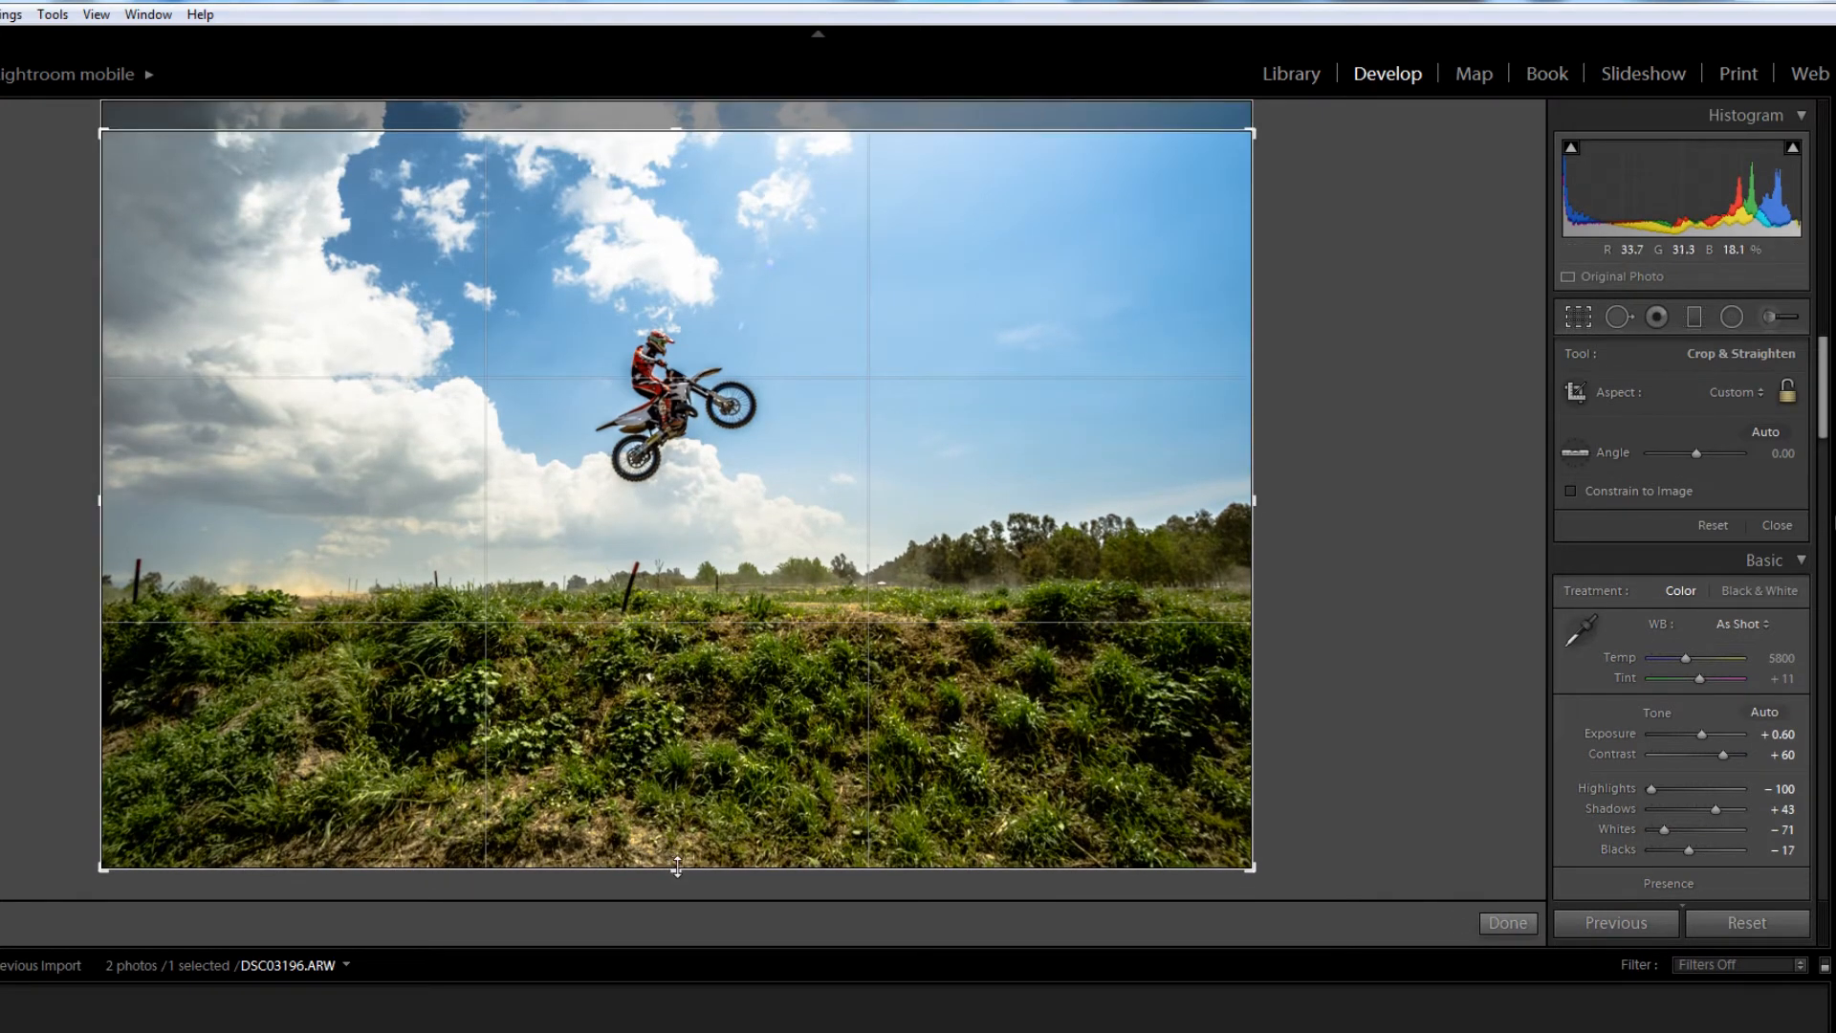
pyautogui.moveTo(676, 867); pyautogui.dragTo(678, 768)
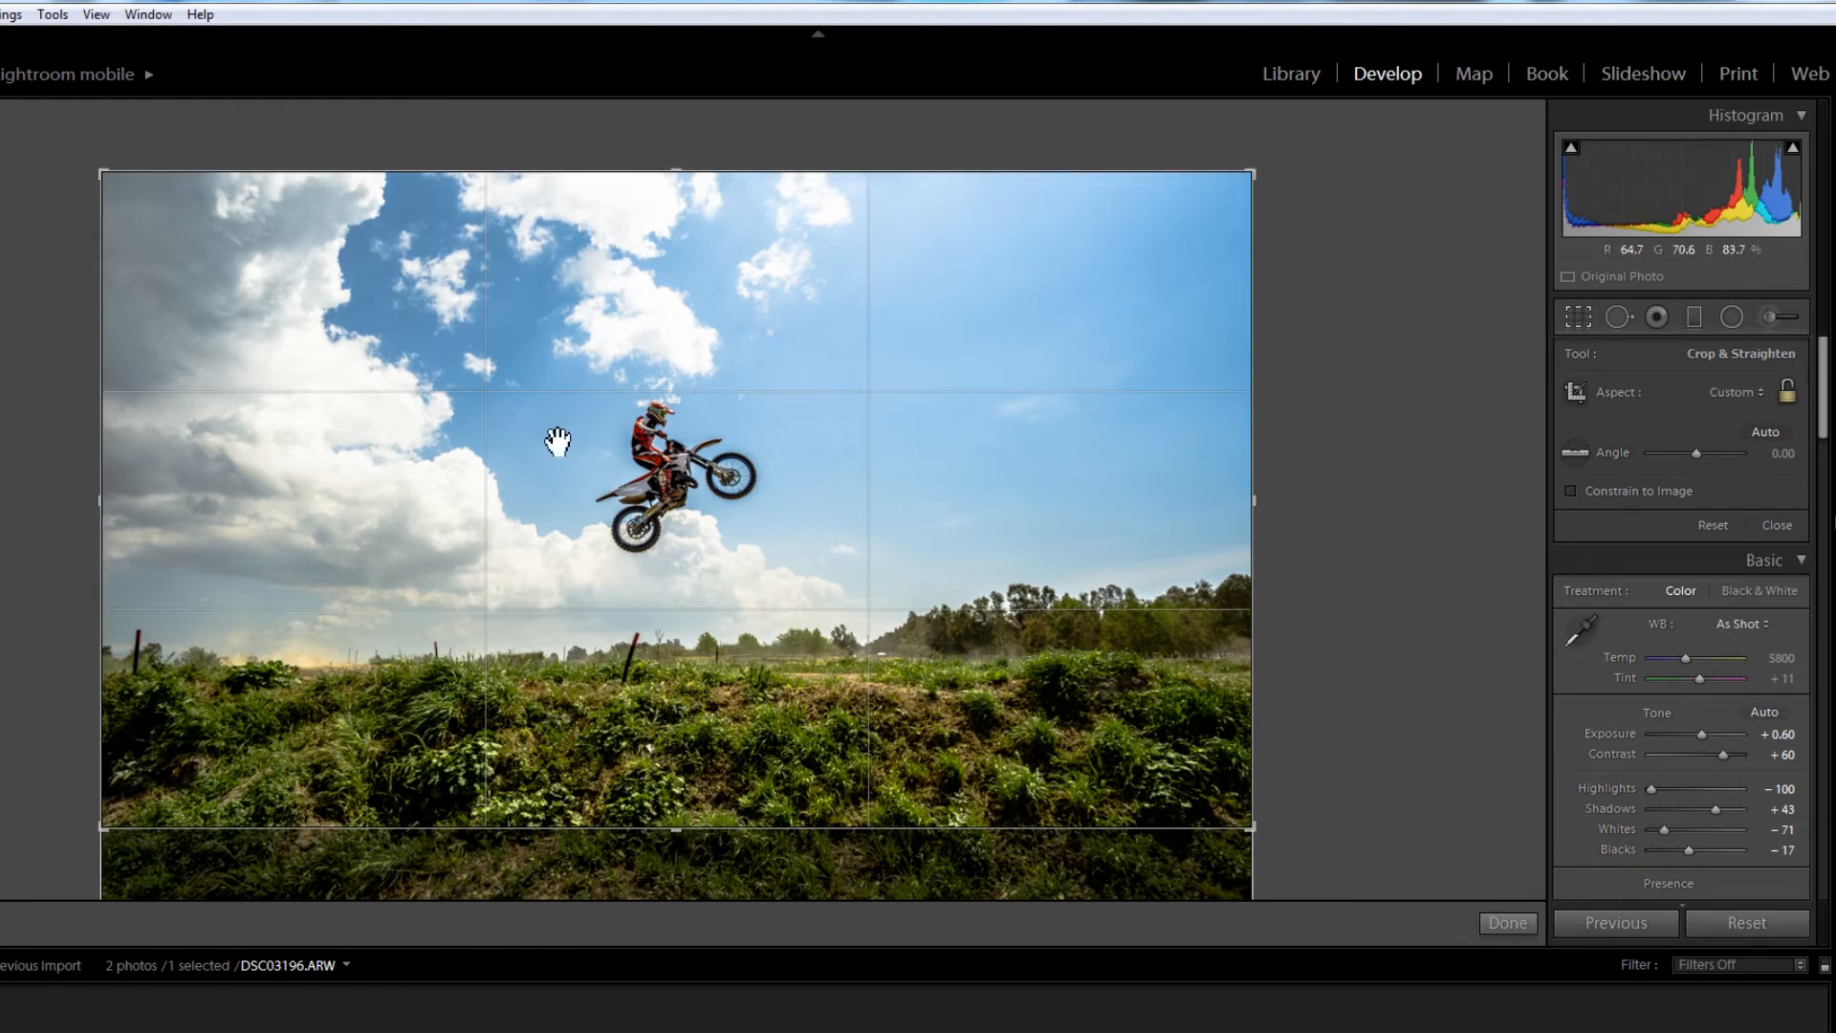
pyautogui.click(1576, 321)
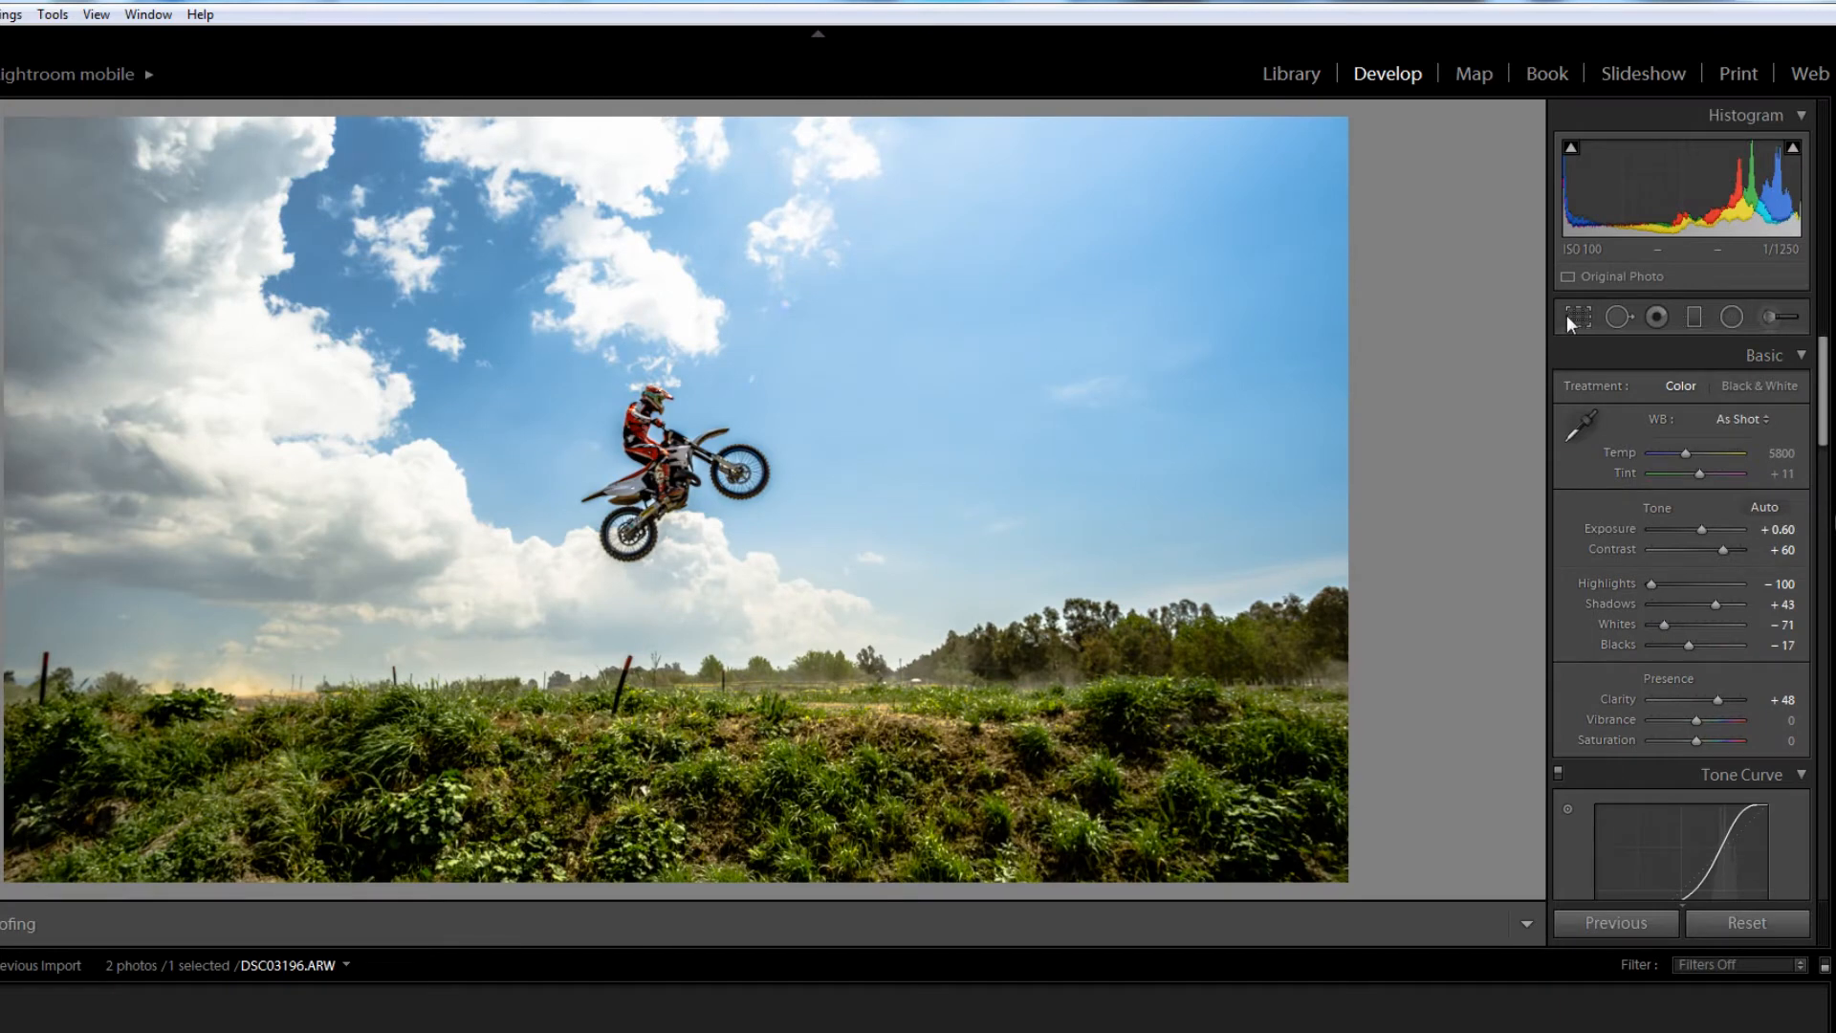
# Step: Narrow the crop slightly on both sides and shift the photo within it to recompose the rider
pyautogui.click(1578, 317)
pyautogui.moveTo(1250, 499); pyautogui.dragTo(1233, 499)
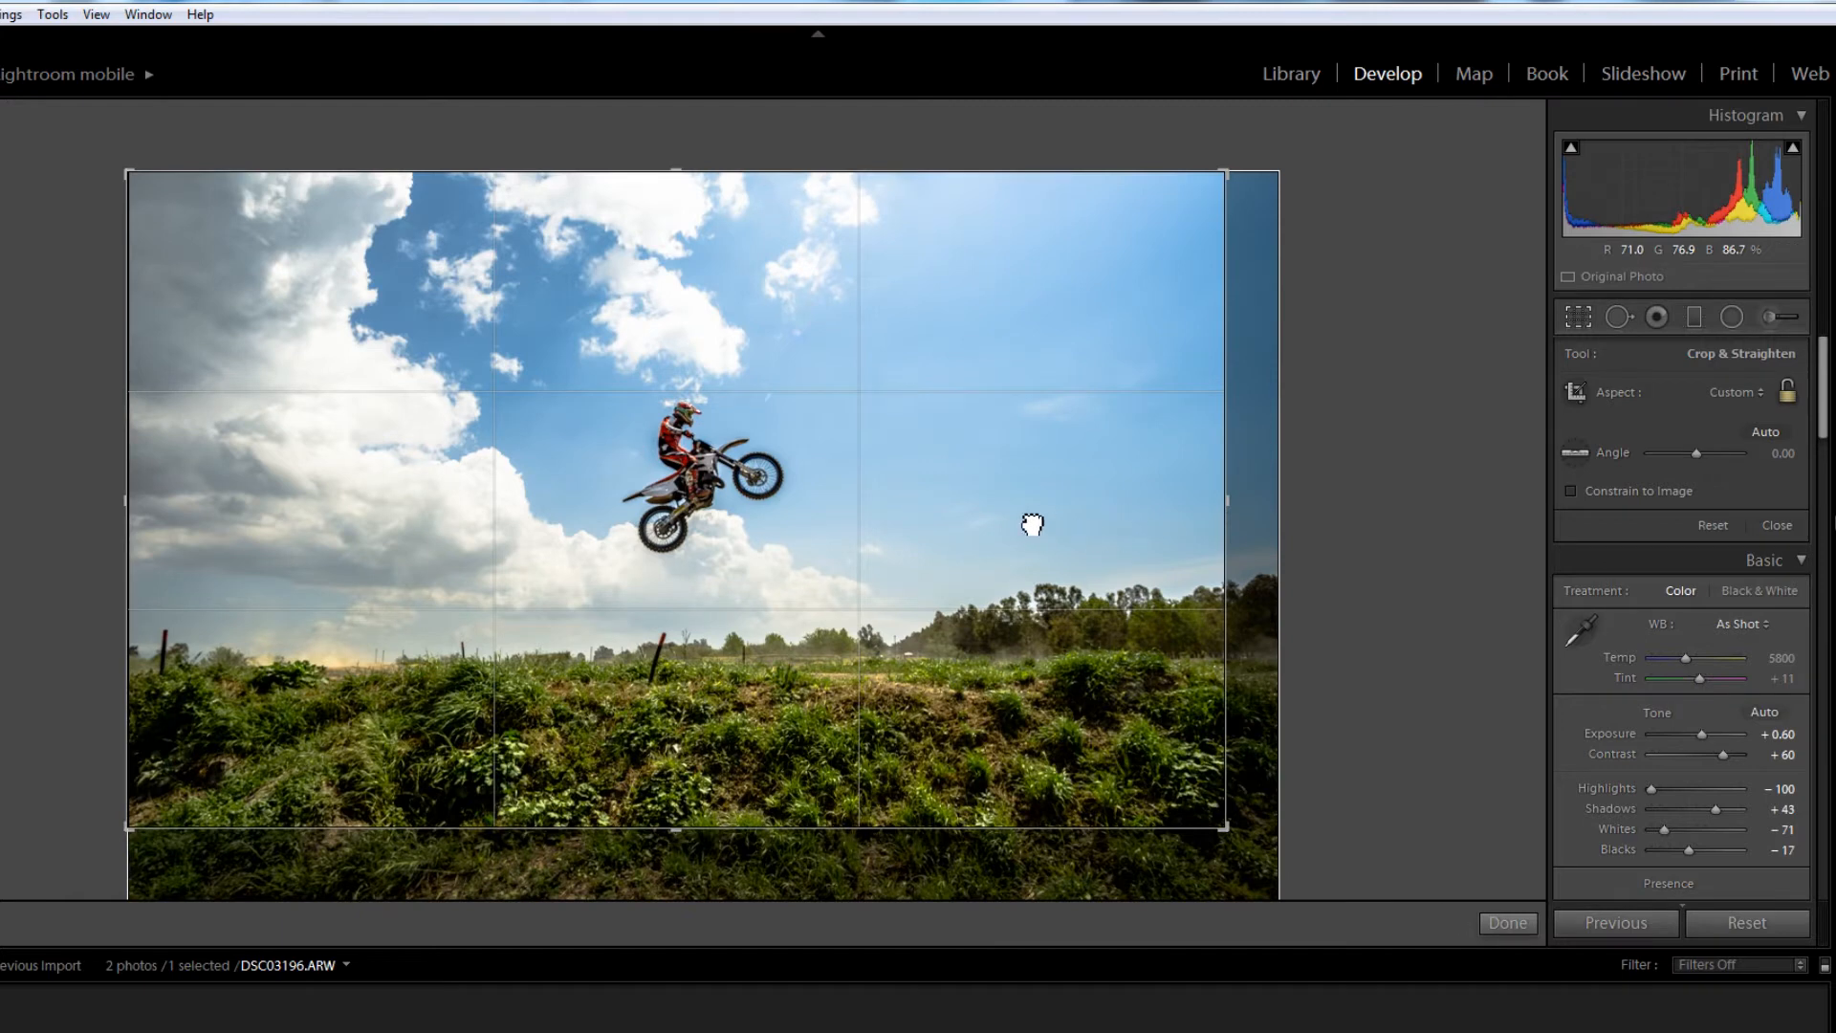
pyautogui.moveTo(1033, 524); pyautogui.dragTo(975, 521)
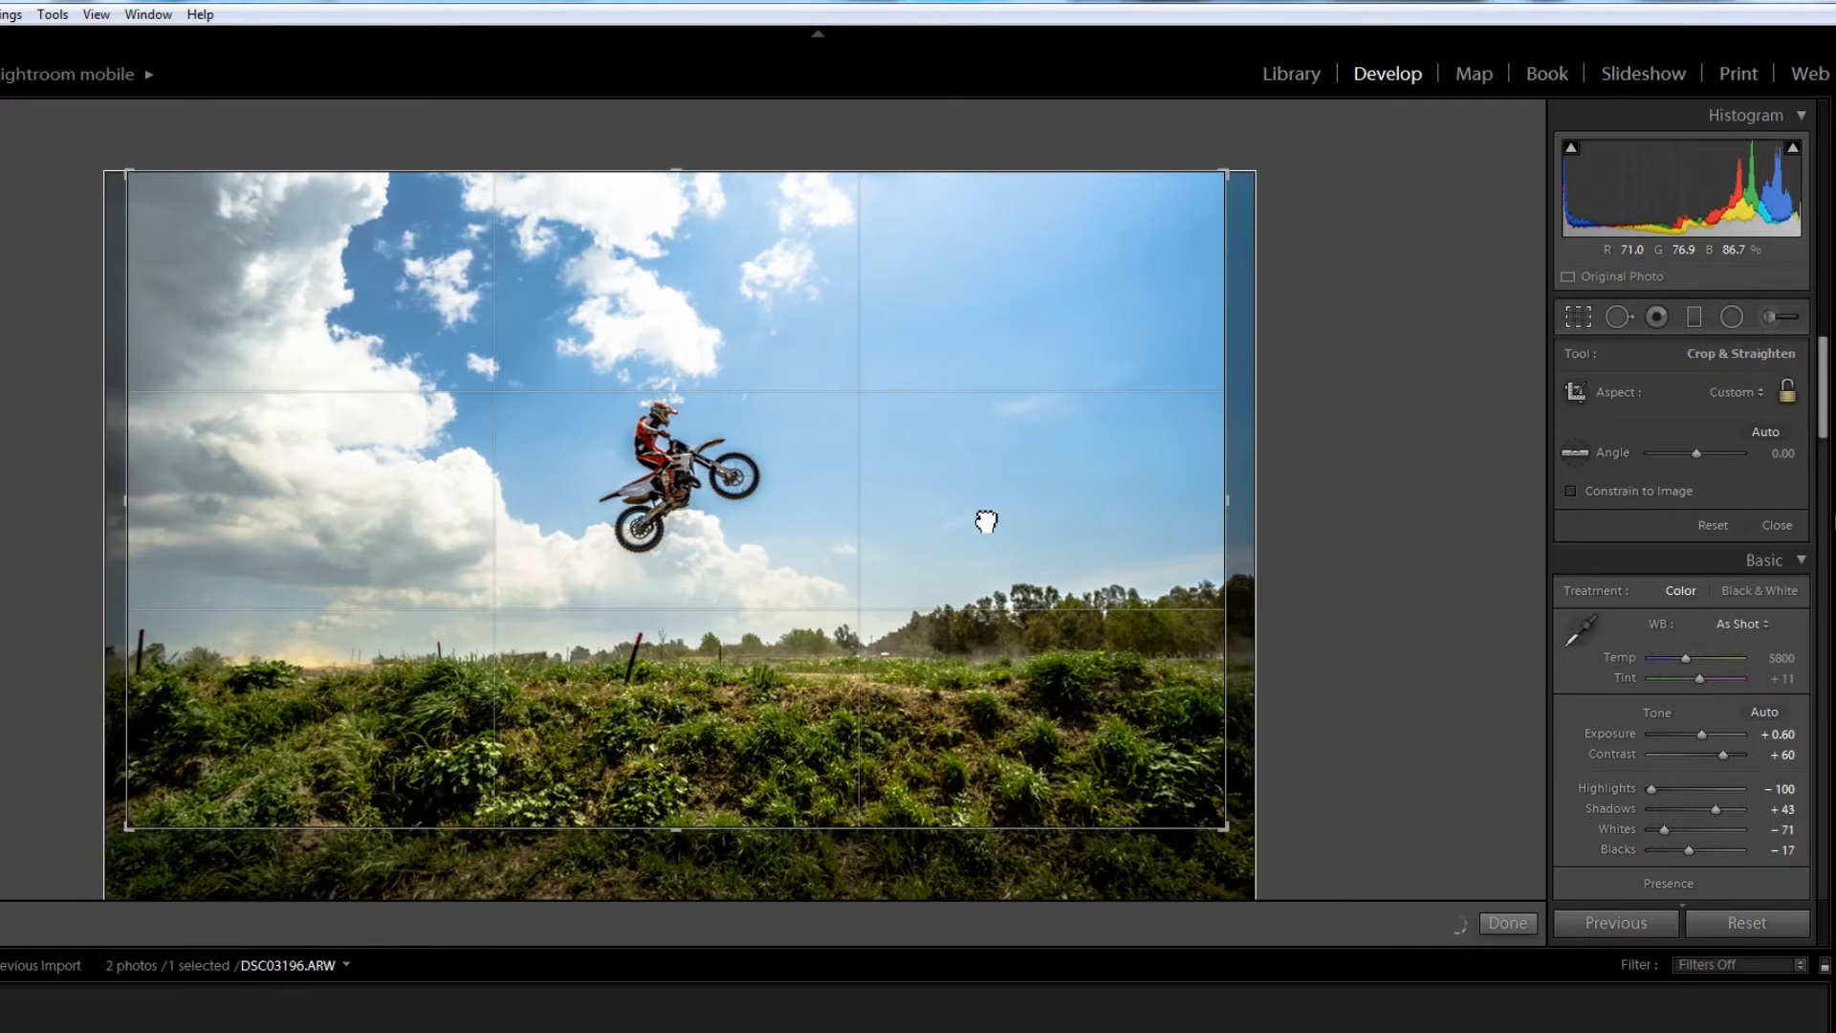
pyautogui.click(1588, 325)
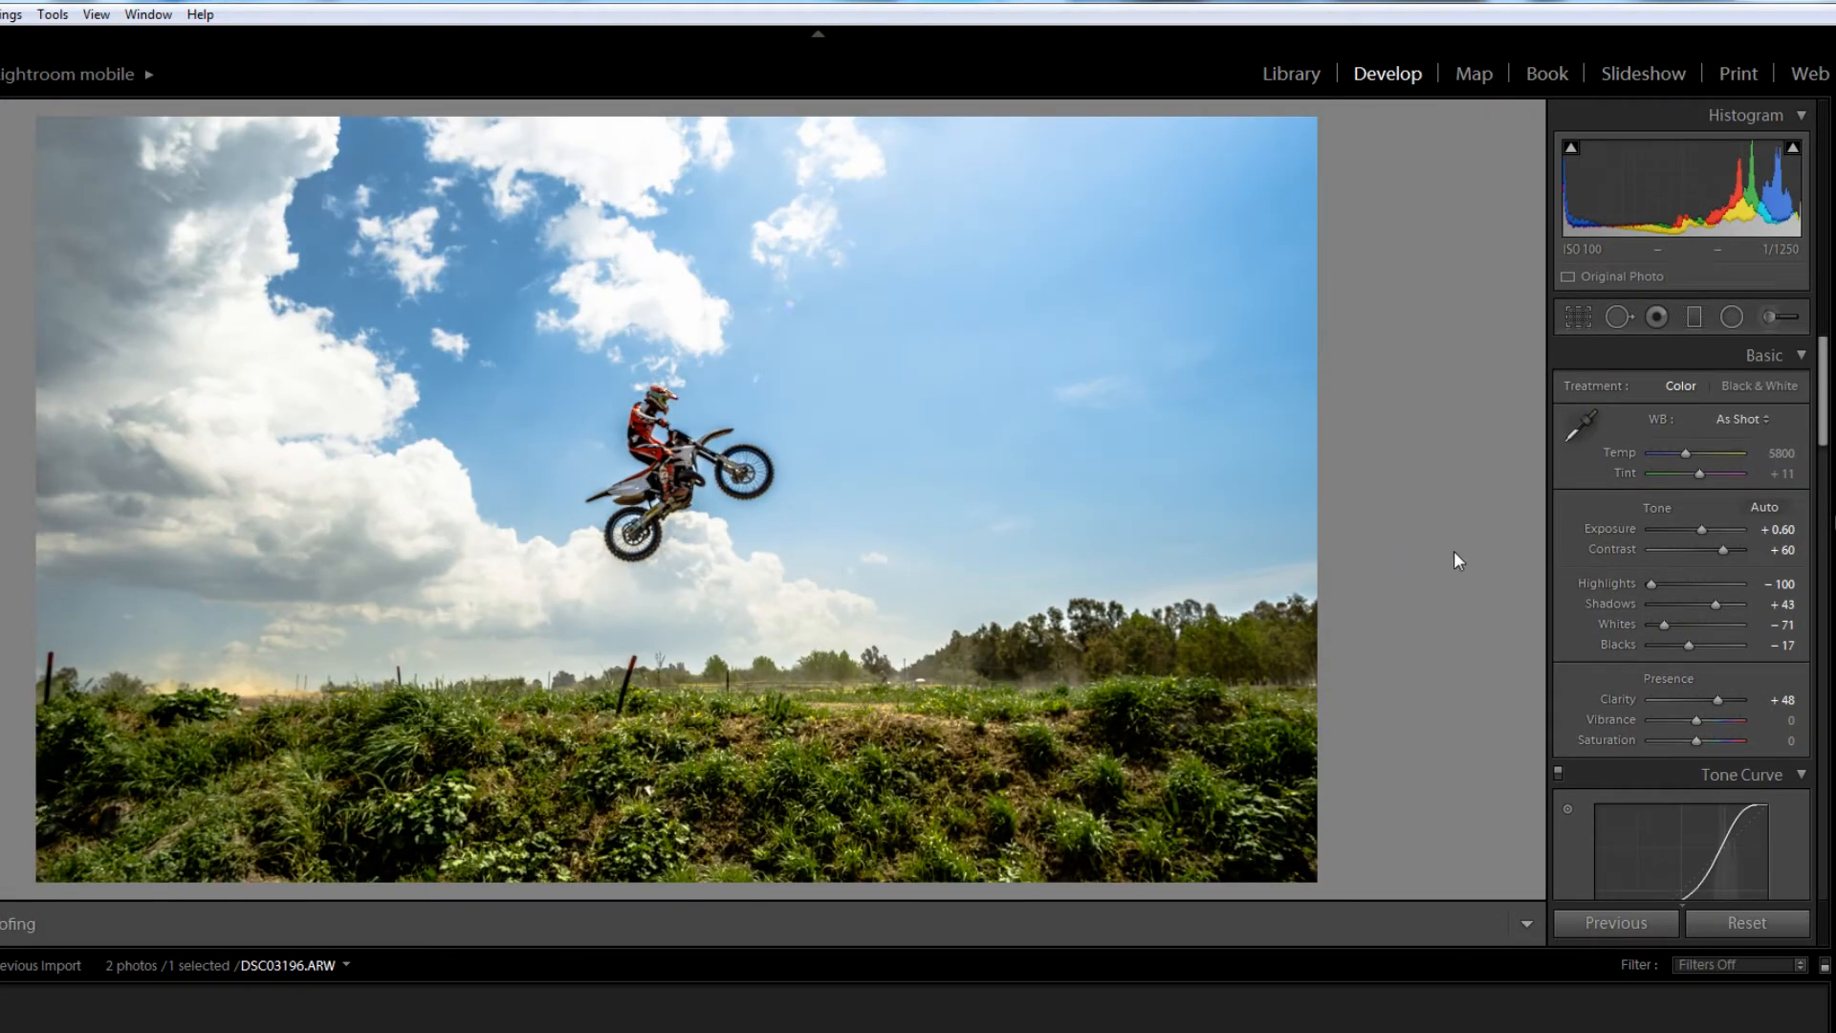
# Step: Raise the photo's Vibrance to +14
pyautogui.scroll(-5, 1595, 712)
pyautogui.scroll(3, 1608, 679)
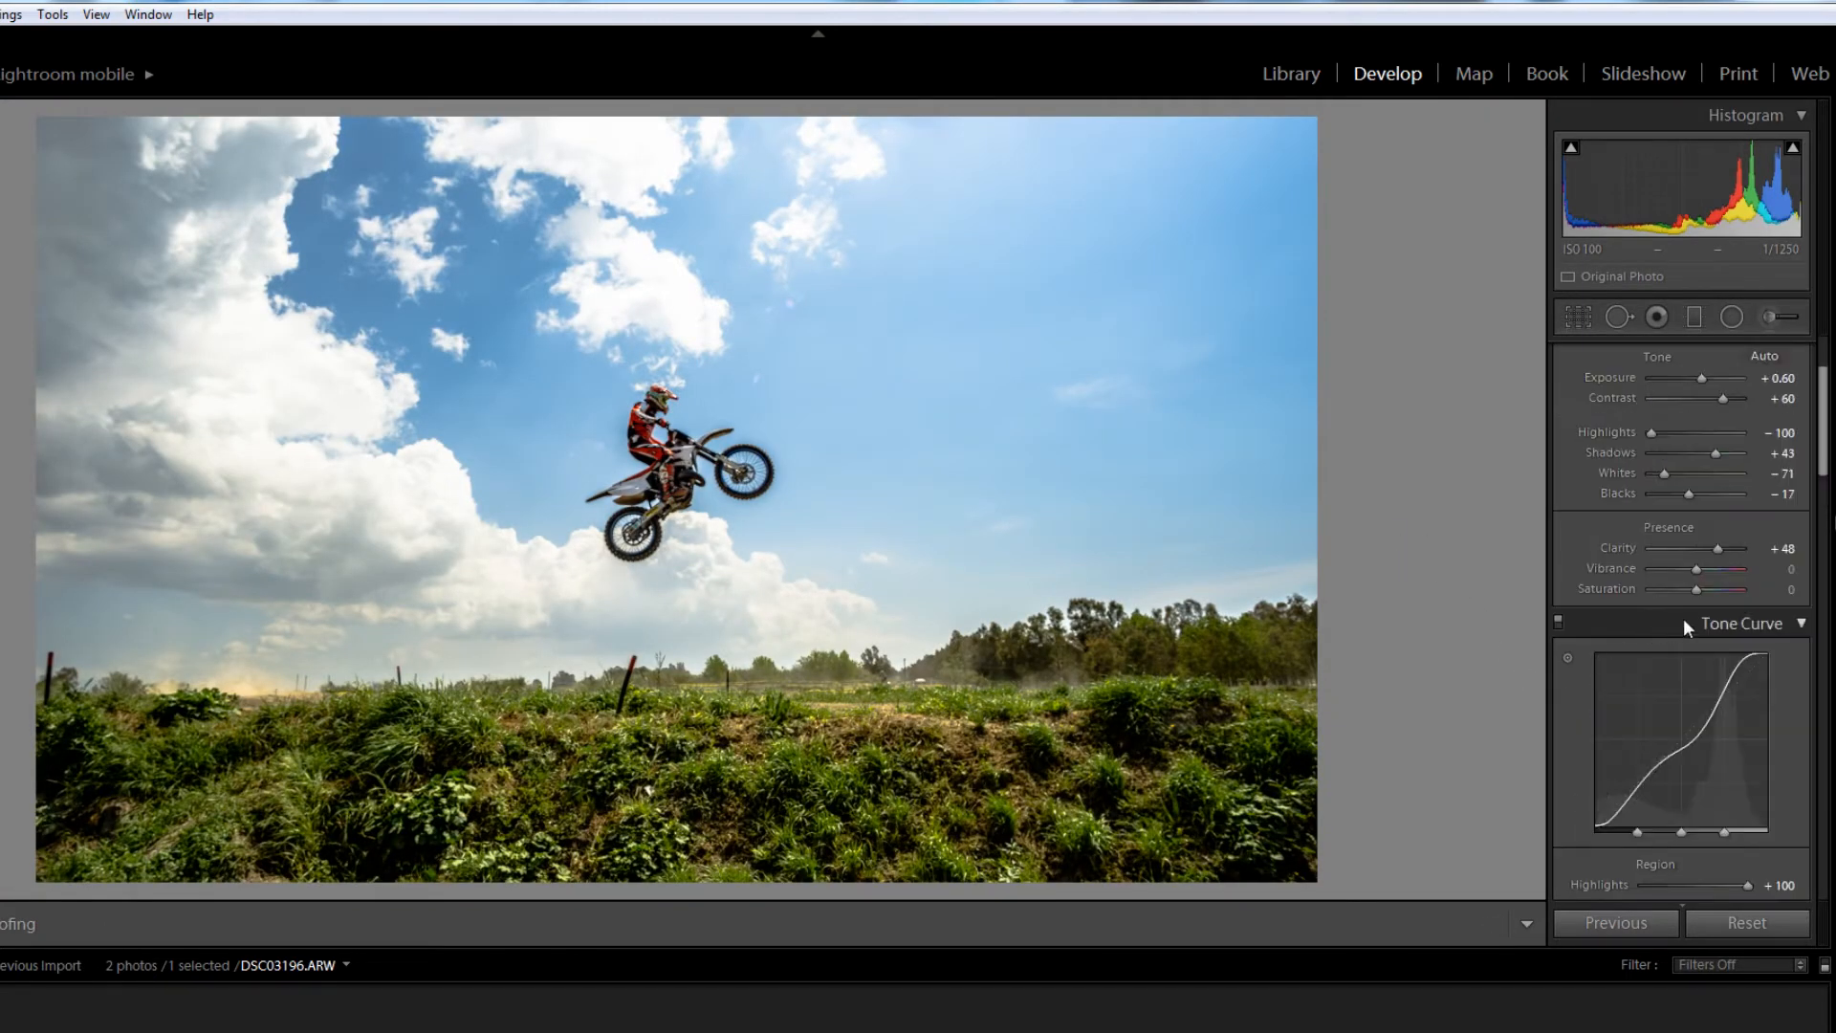
pyautogui.moveTo(1703, 570); pyautogui.dragTo(1708, 570)
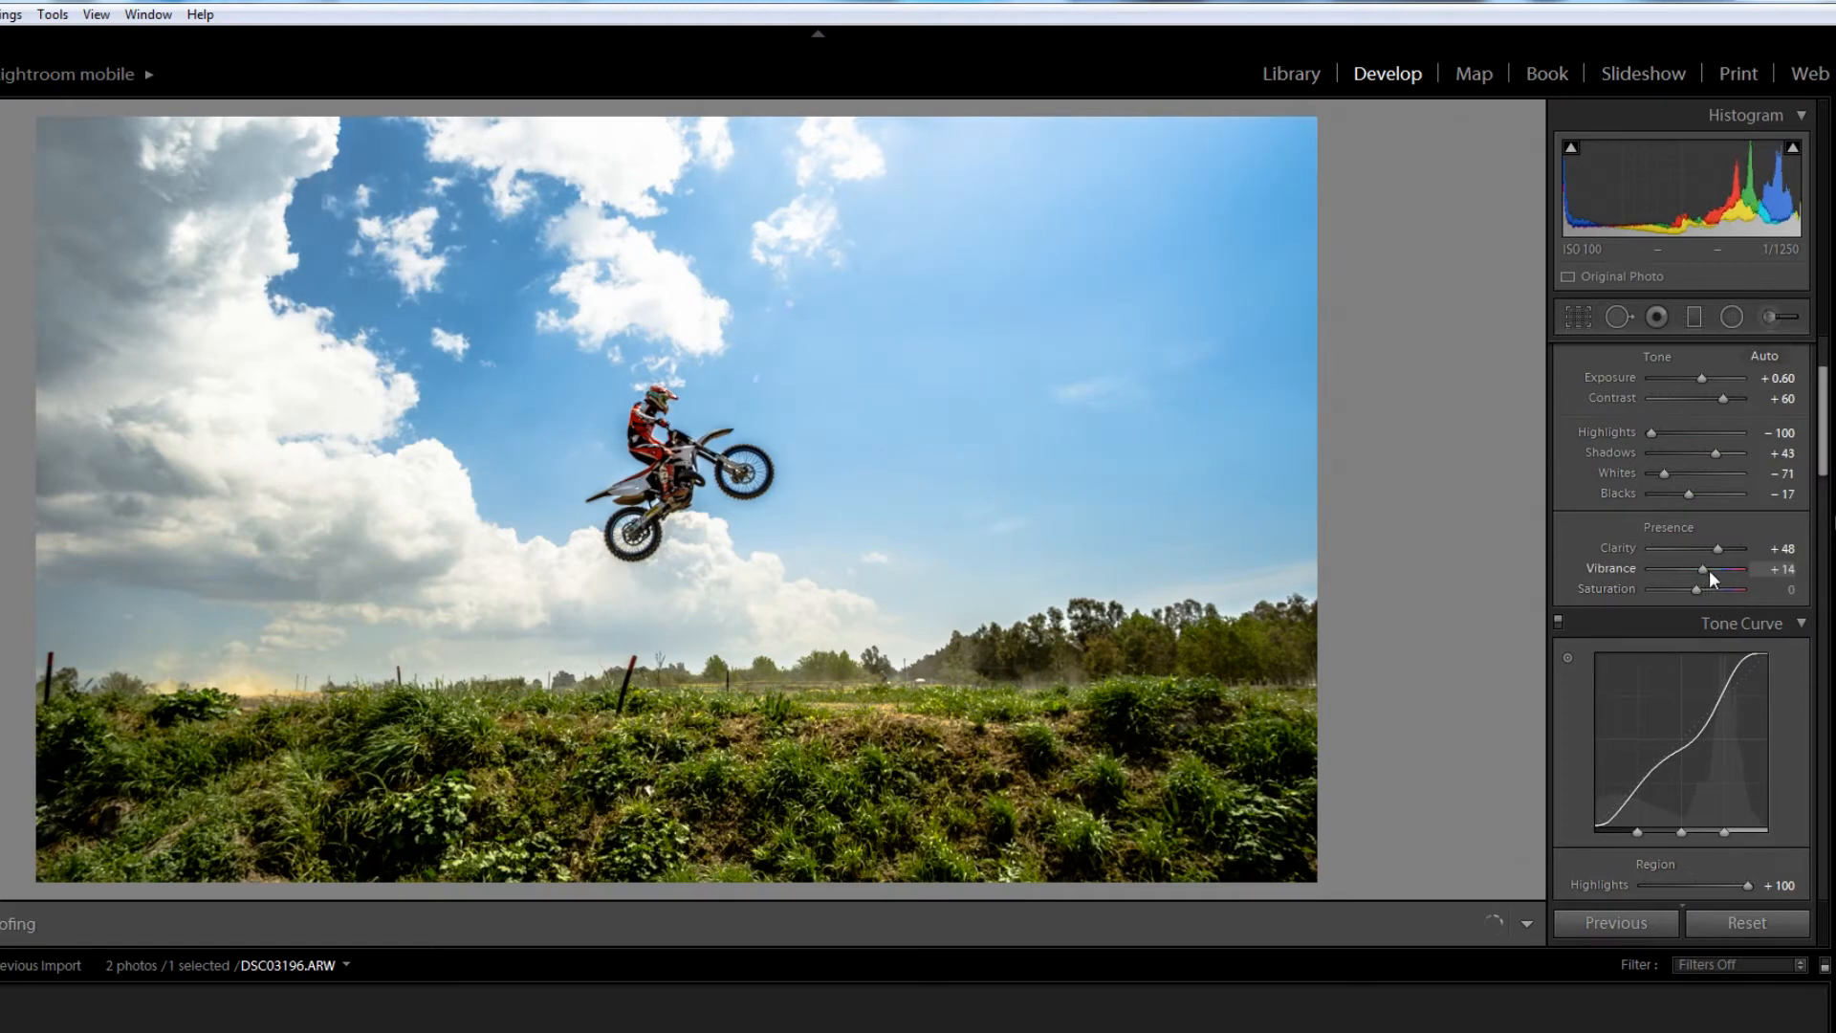
# Step: Shift the sky's hue with the HSL targeted adjustment to Aqua +13 and Blue +29
pyautogui.scroll(-6, 1557, 604)
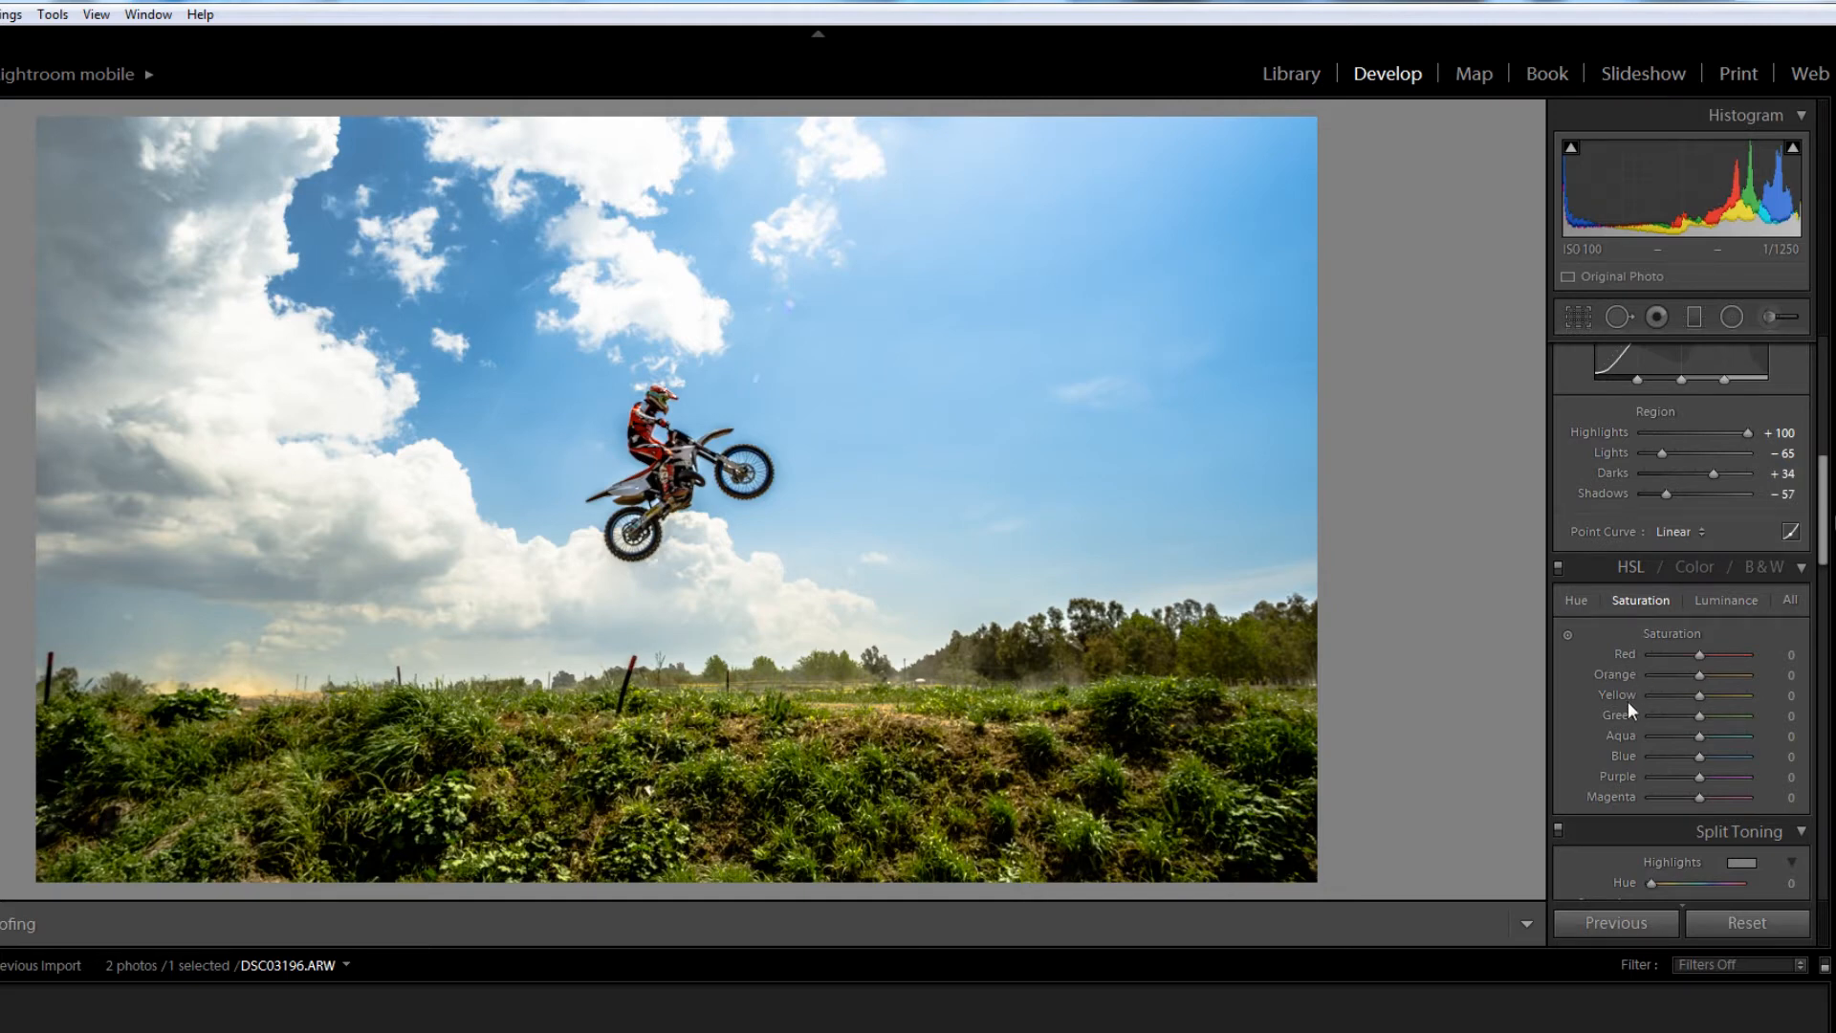
pyautogui.click(1578, 602)
pyautogui.click(1569, 634)
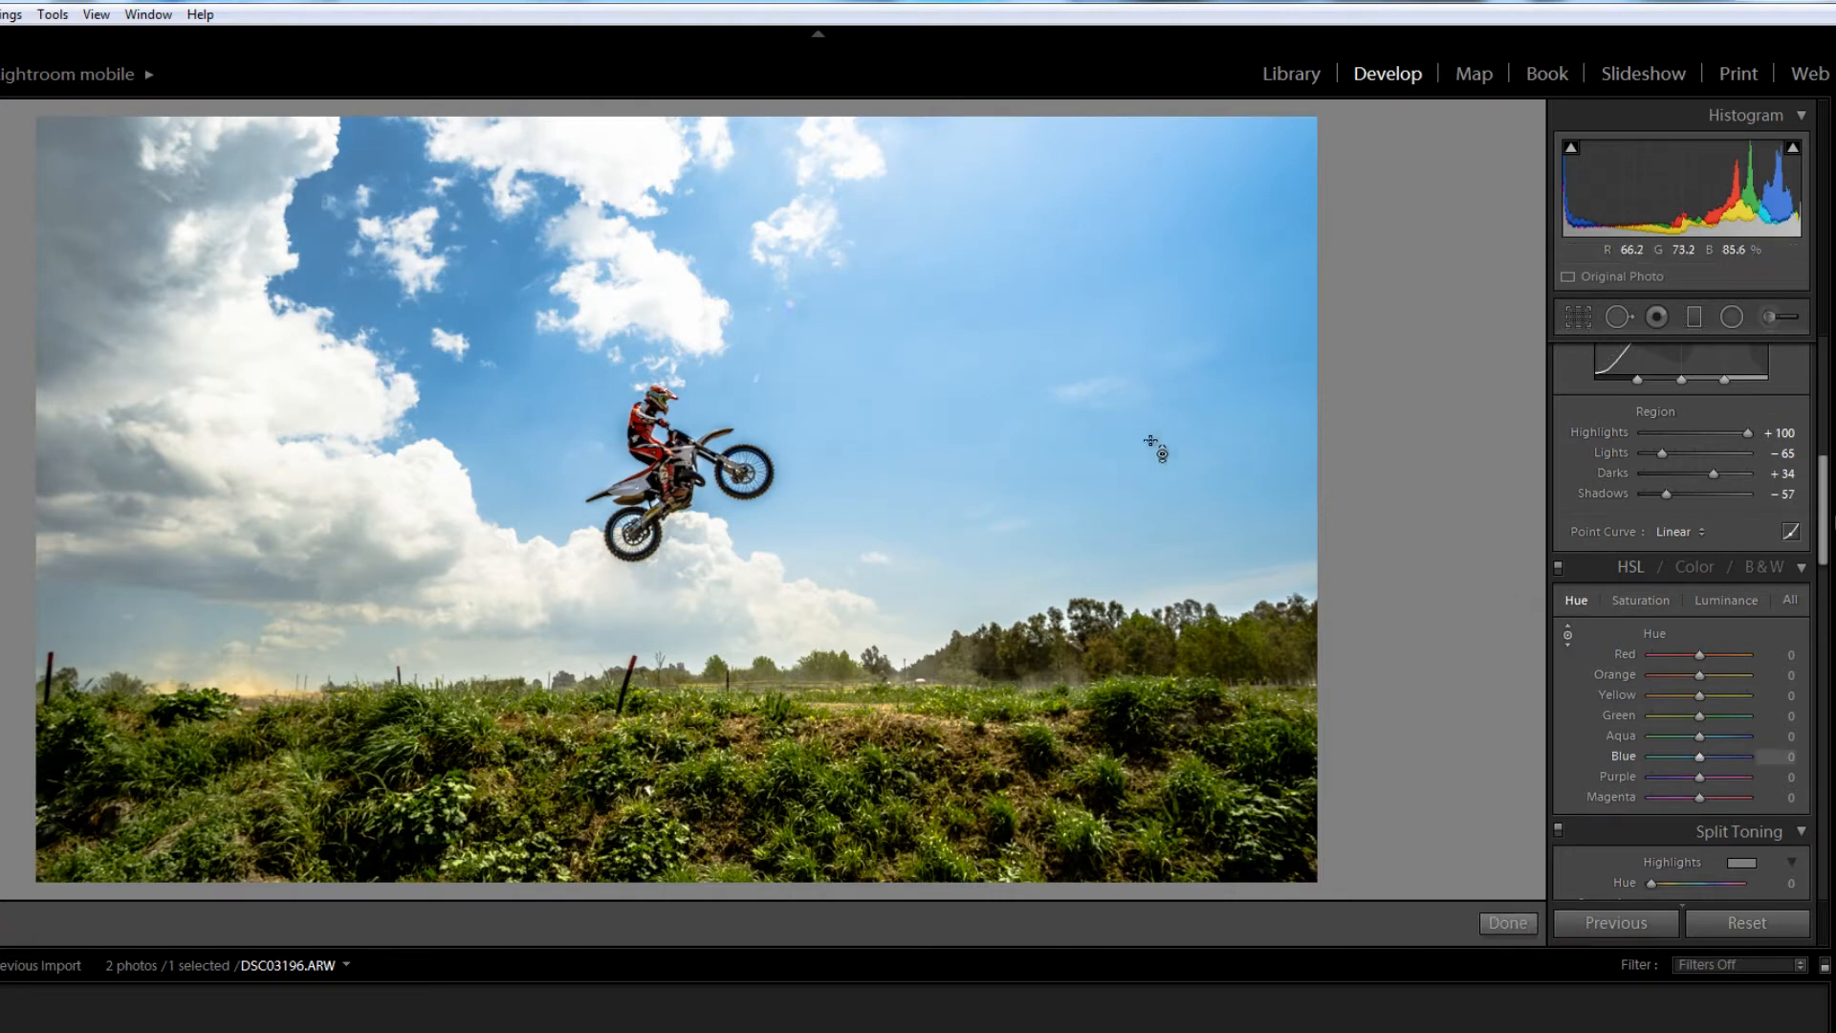
pyautogui.moveTo(1152, 443); pyautogui.dragTo(1139, 417)
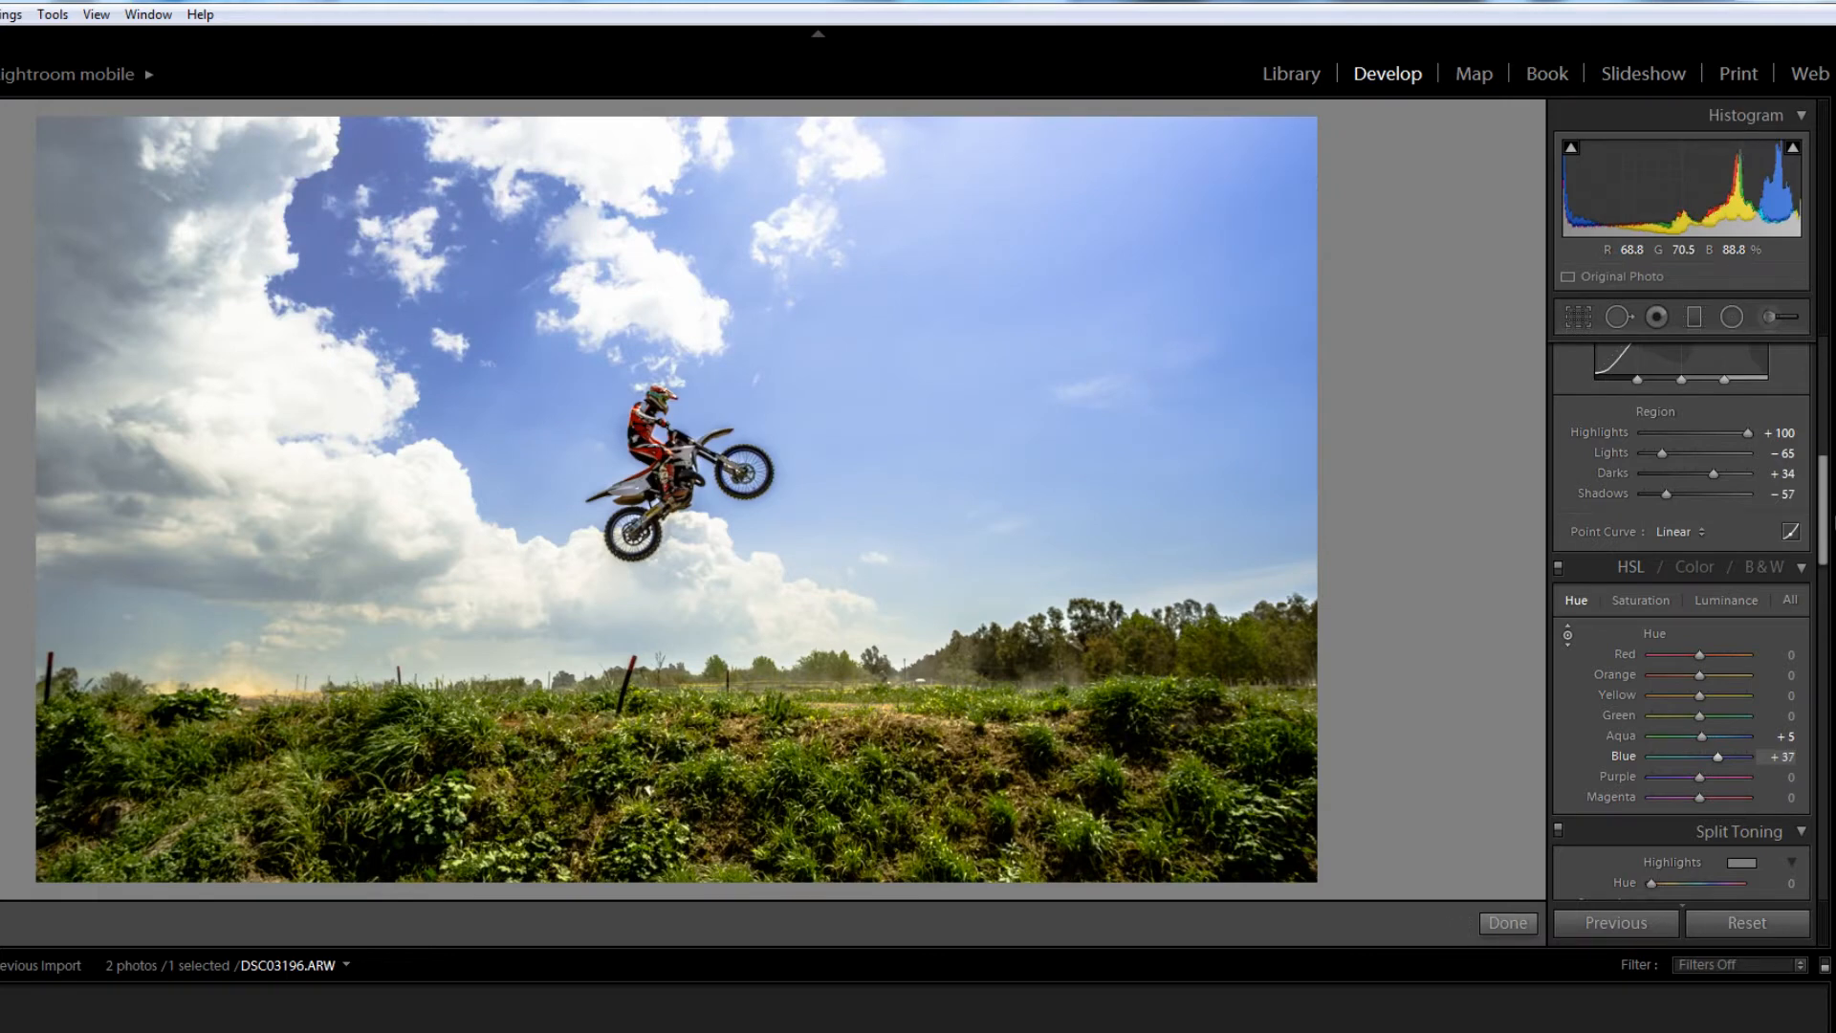
pyautogui.moveTo(1140, 418)
pyautogui.mouseDown()
pyautogui.moveTo(1139, 396)
pyautogui.moveTo(1139, 469)
pyautogui.moveTo(1135, 422)
pyautogui.mouseUp()
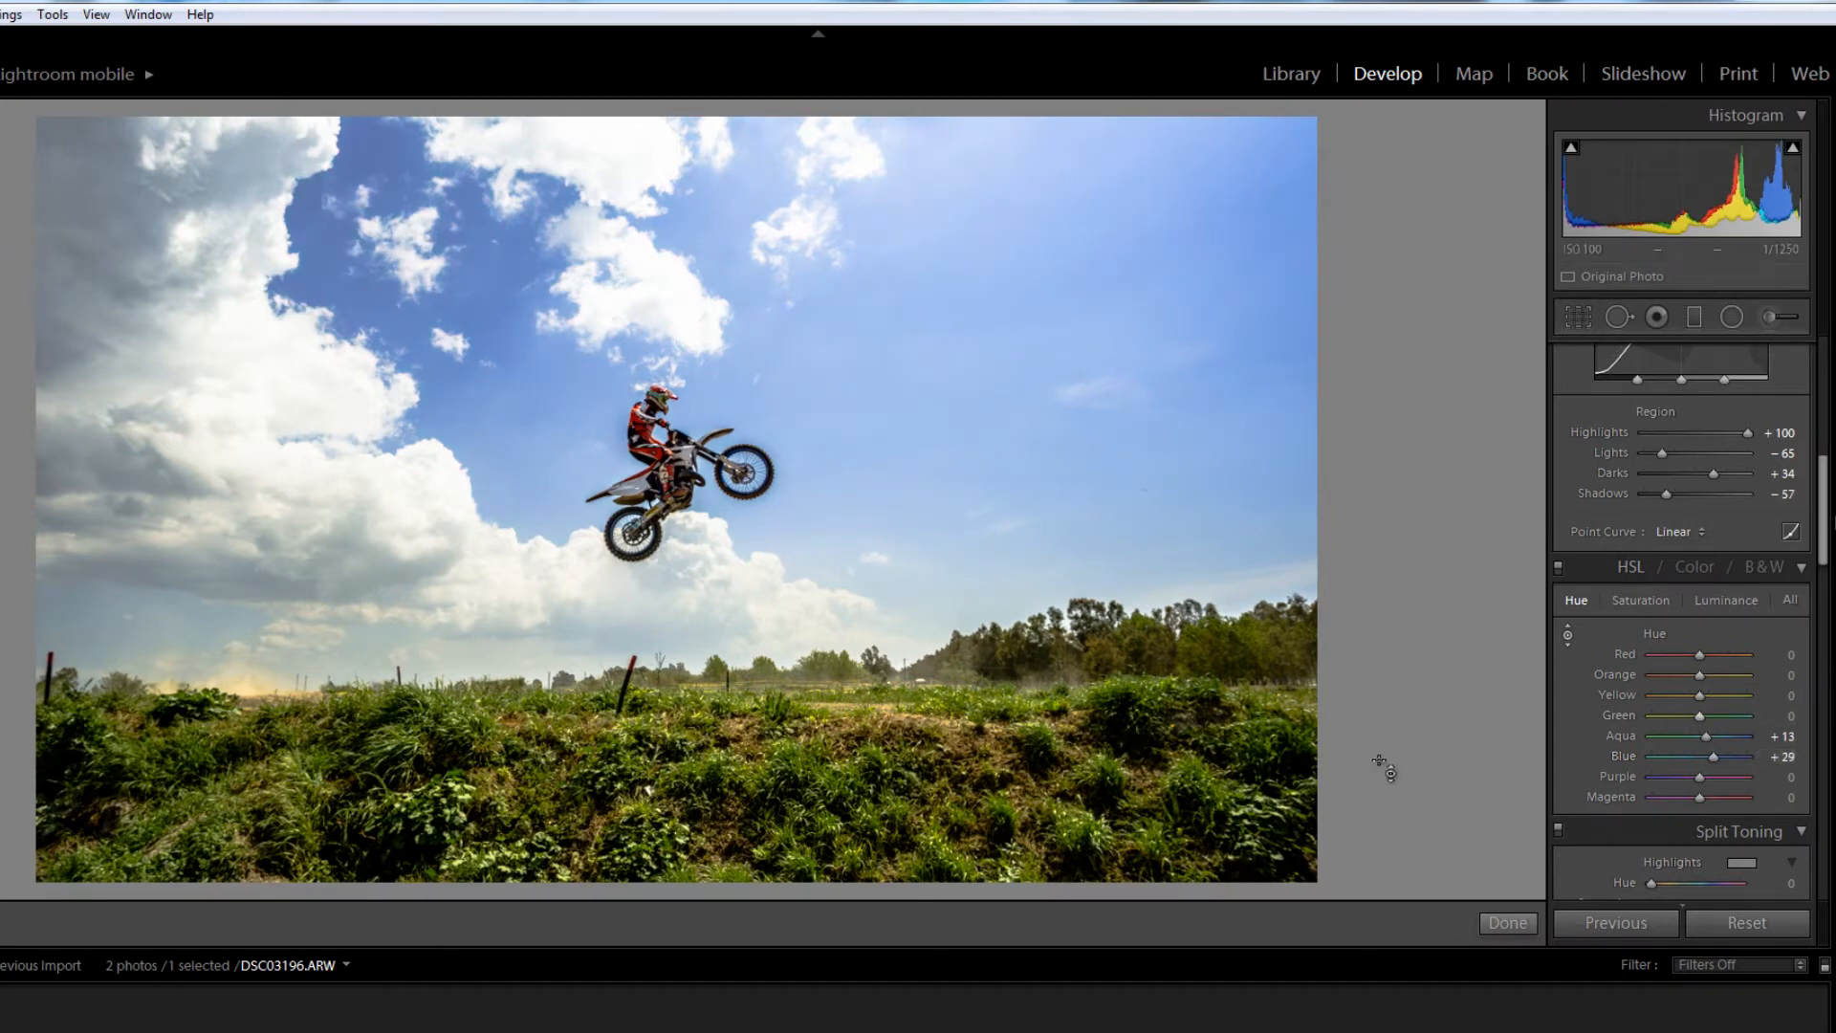
# Step: Try shifting the grass hue to Yellow +8 and Green +20, and return both hues to 0
pyautogui.moveTo(866, 756); pyautogui.dragTo(866, 735)
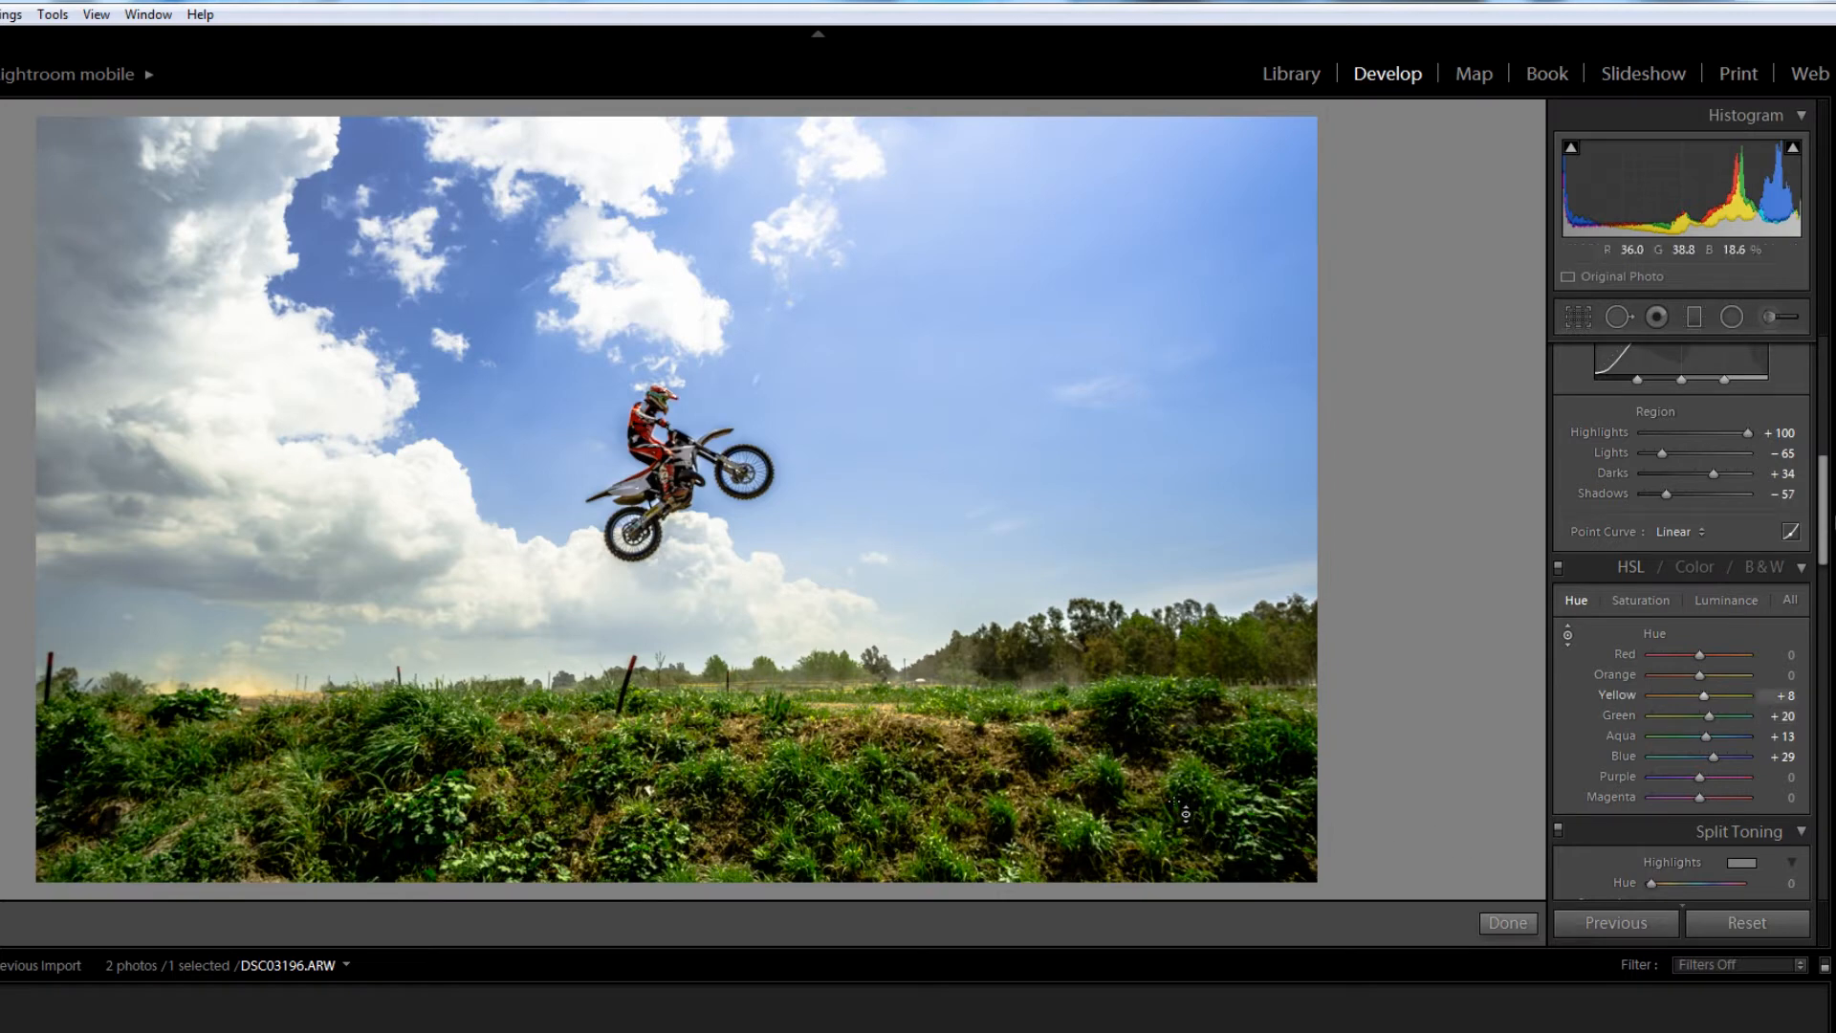
pyautogui.moveTo(1192, 800); pyautogui.dragTo(1192, 848)
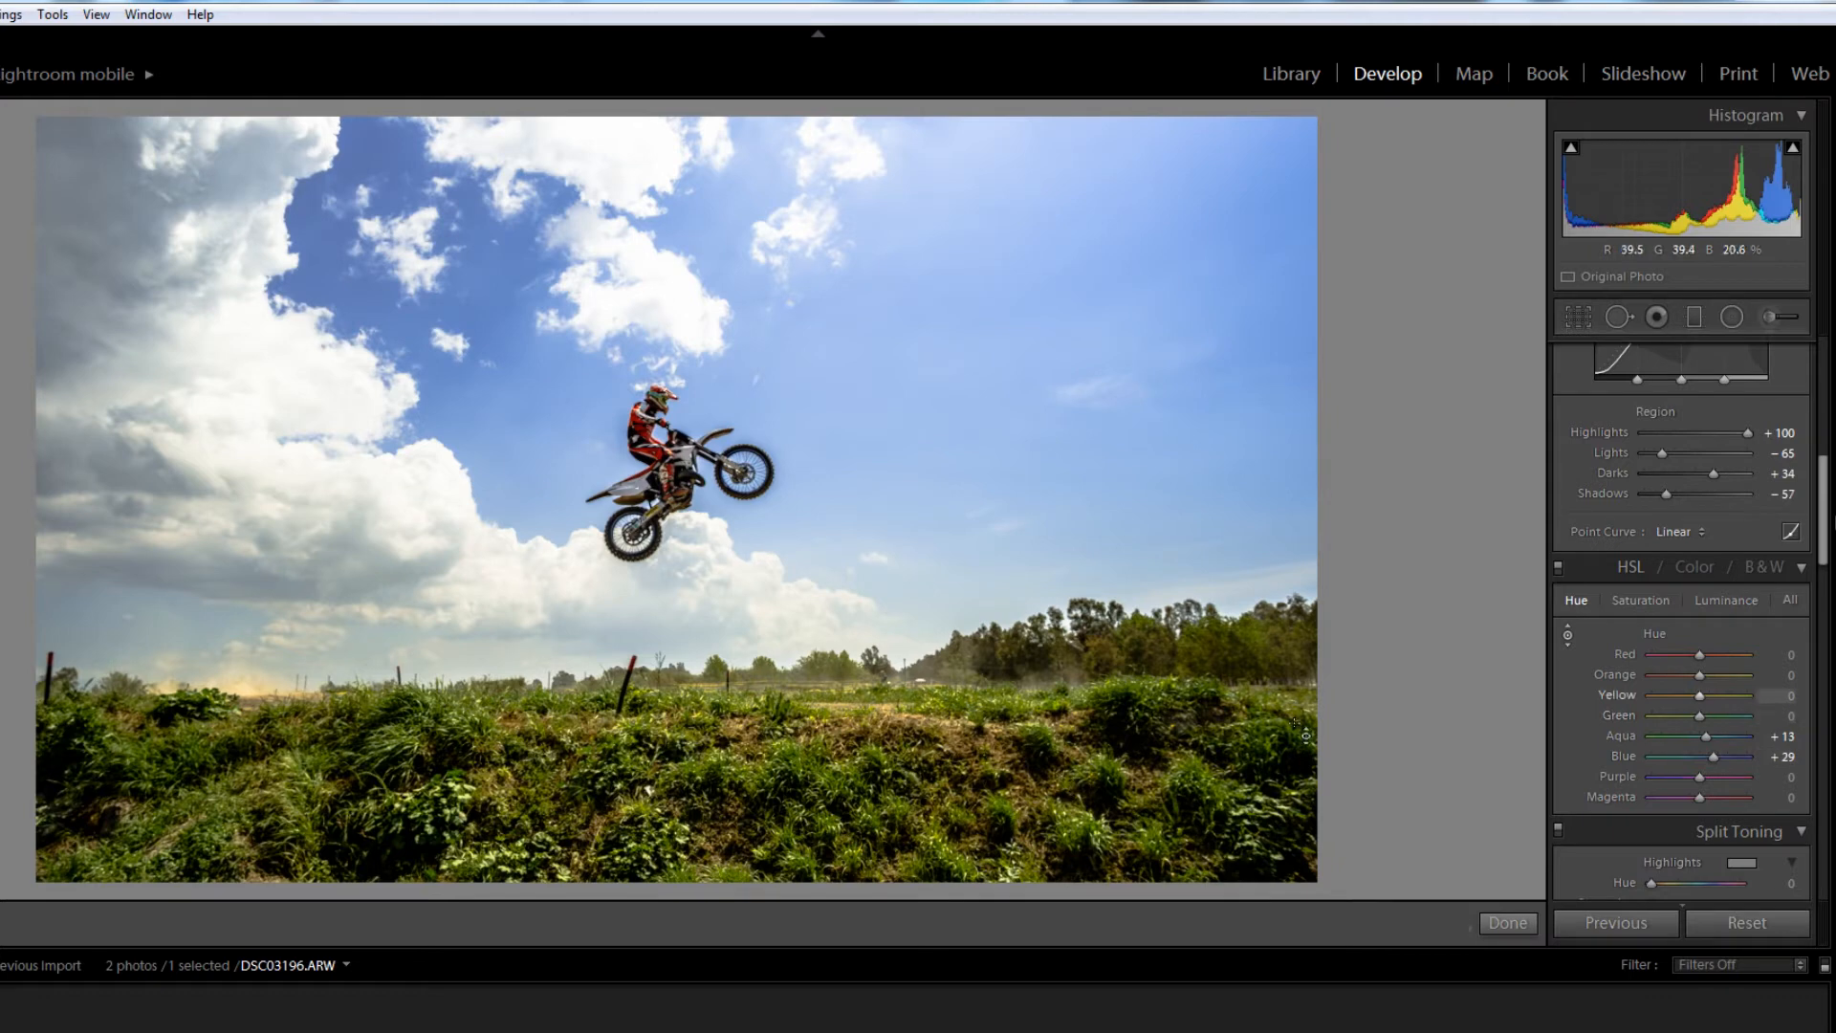
# Step: Boost the sky's saturation with the HSL targeted adjustment to Aqua +9 and Blue +71
pyautogui.scroll(-2, 1655, 777)
pyautogui.scroll(2, 1621, 761)
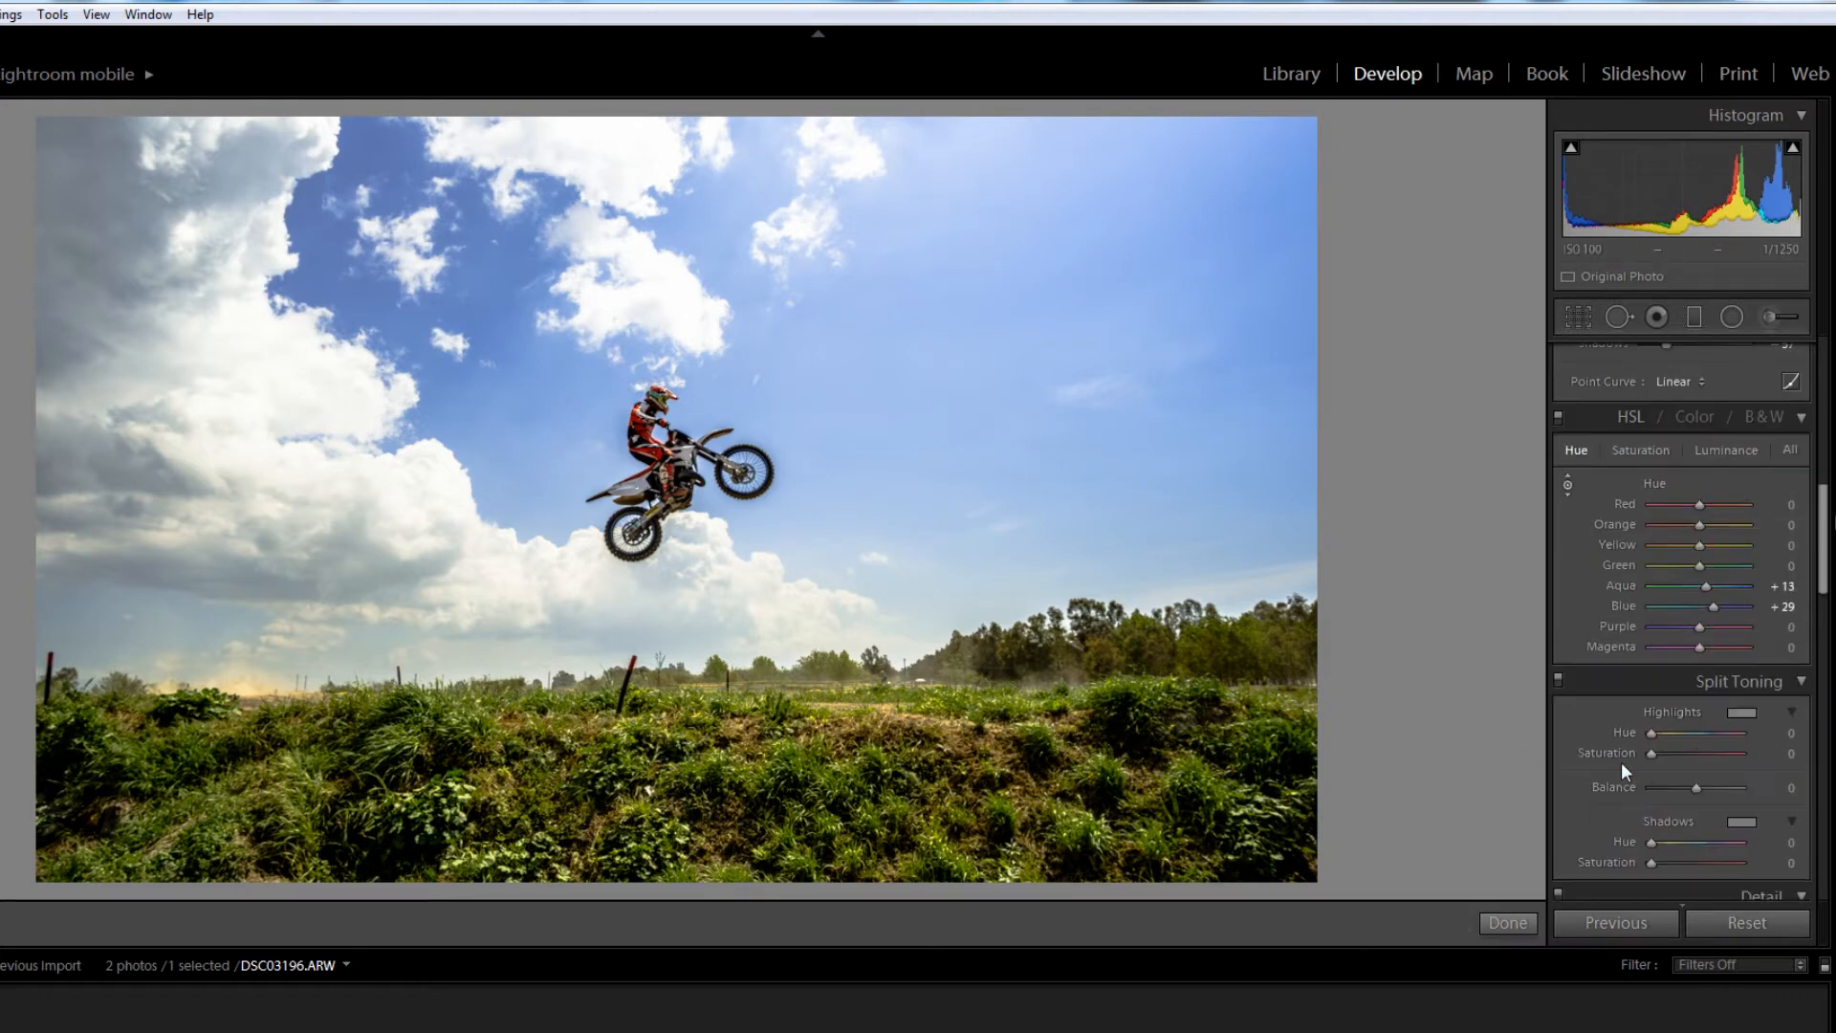
pyautogui.click(1626, 600)
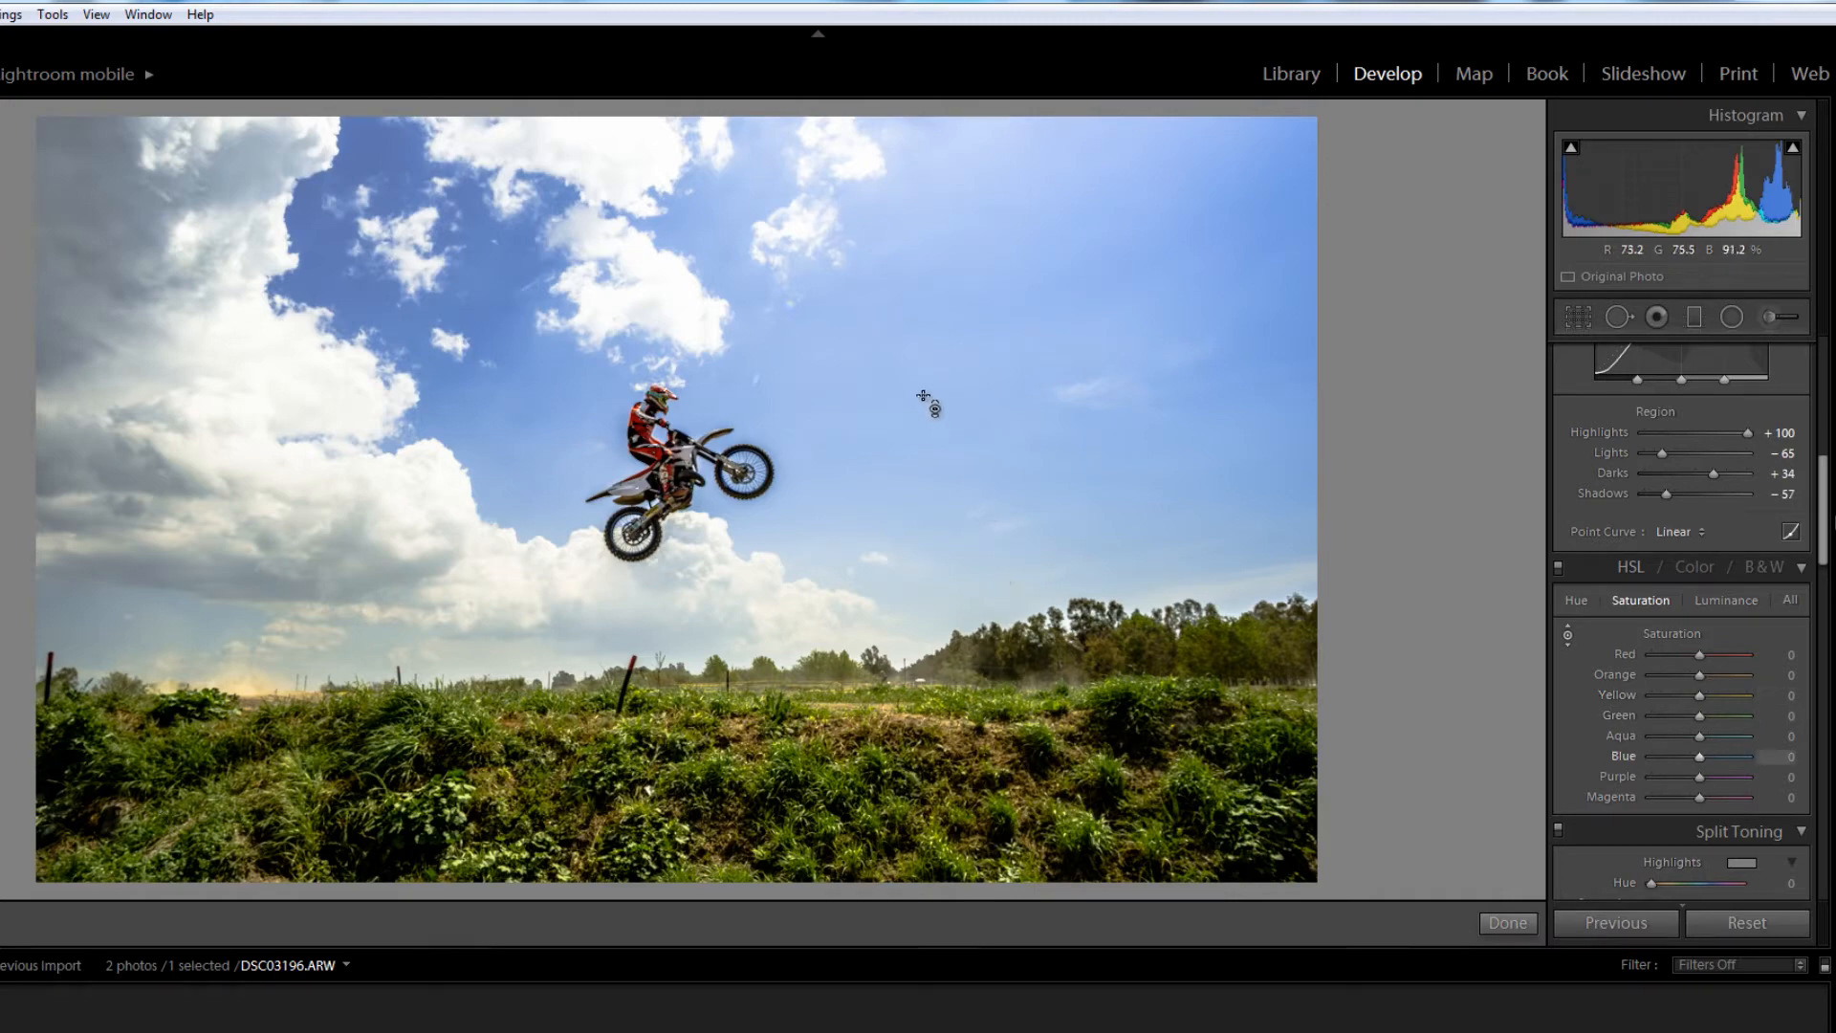
pyautogui.moveTo(927, 399); pyautogui.dragTo(928, 306)
pyautogui.moveTo(799, 455); pyautogui.dragTo(800, 424)
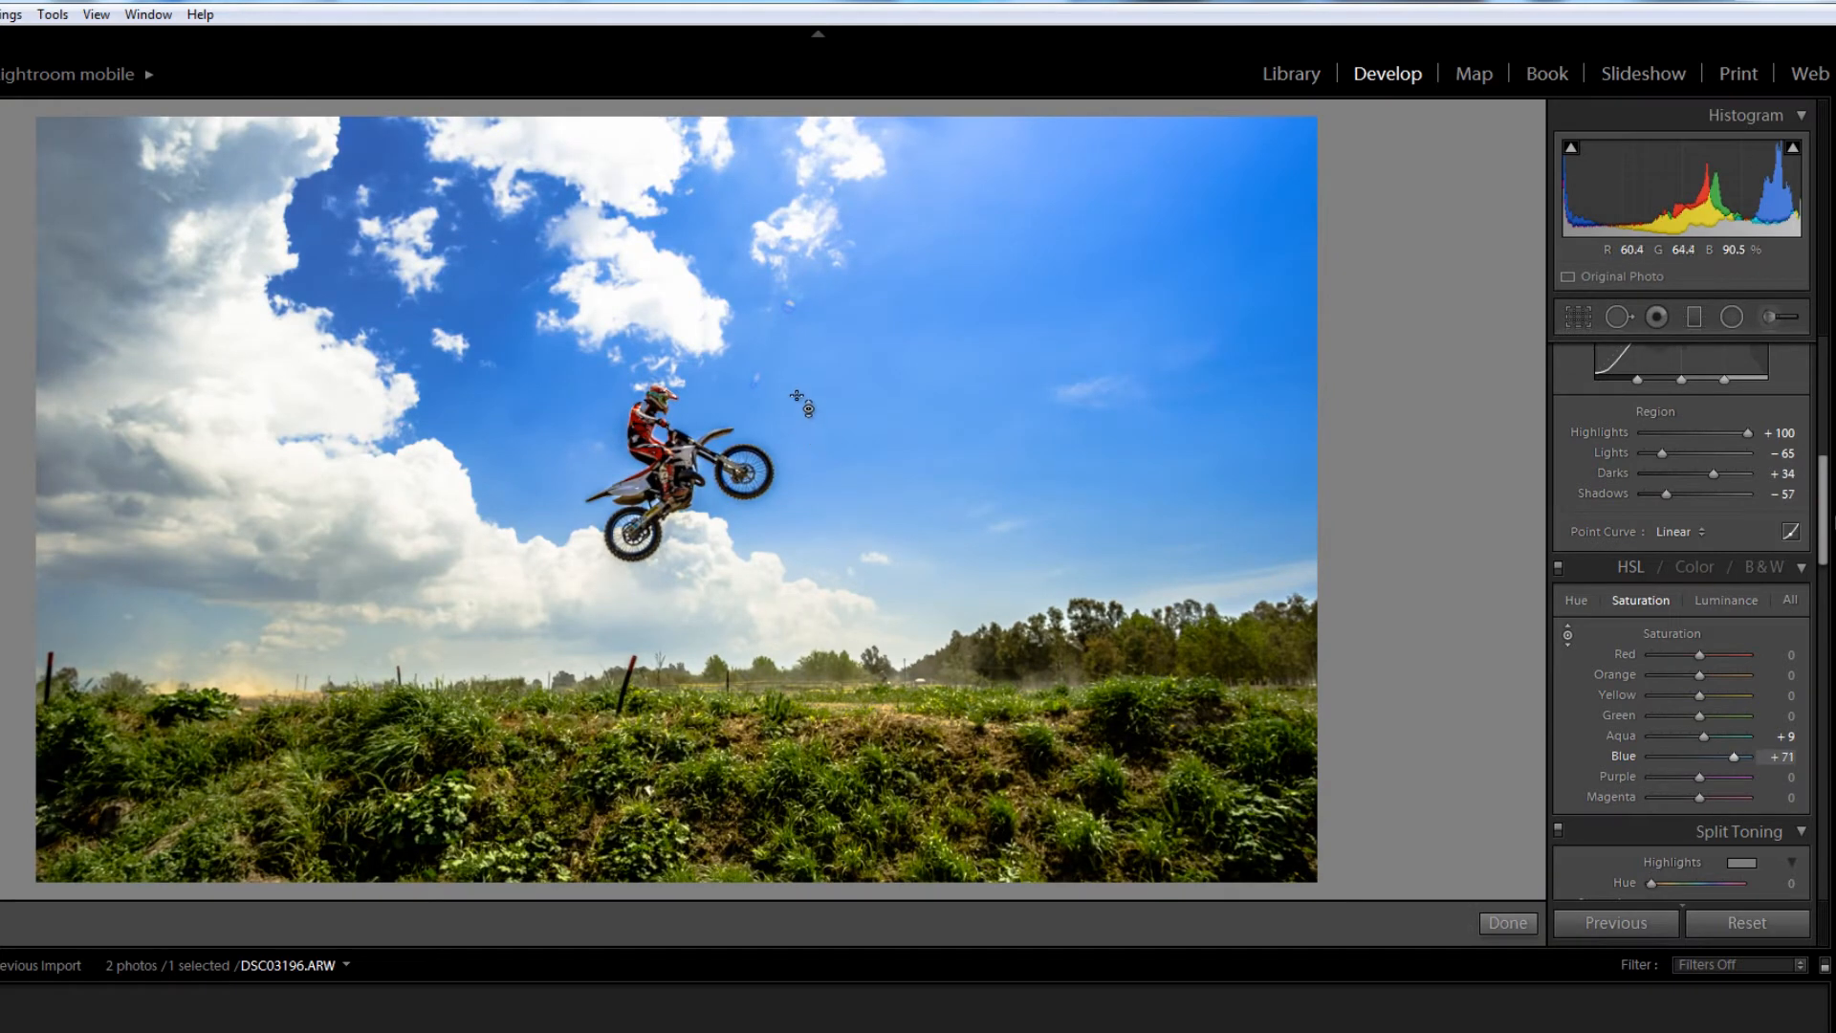
# Step: Remove the two lens flare spots in the blue sky beside the rider with the Spot Removal tool in Clone mode at size 58
pyautogui.click(790, 343)
pyautogui.moveTo(777, 277); pyautogui.dragTo(696, 540)
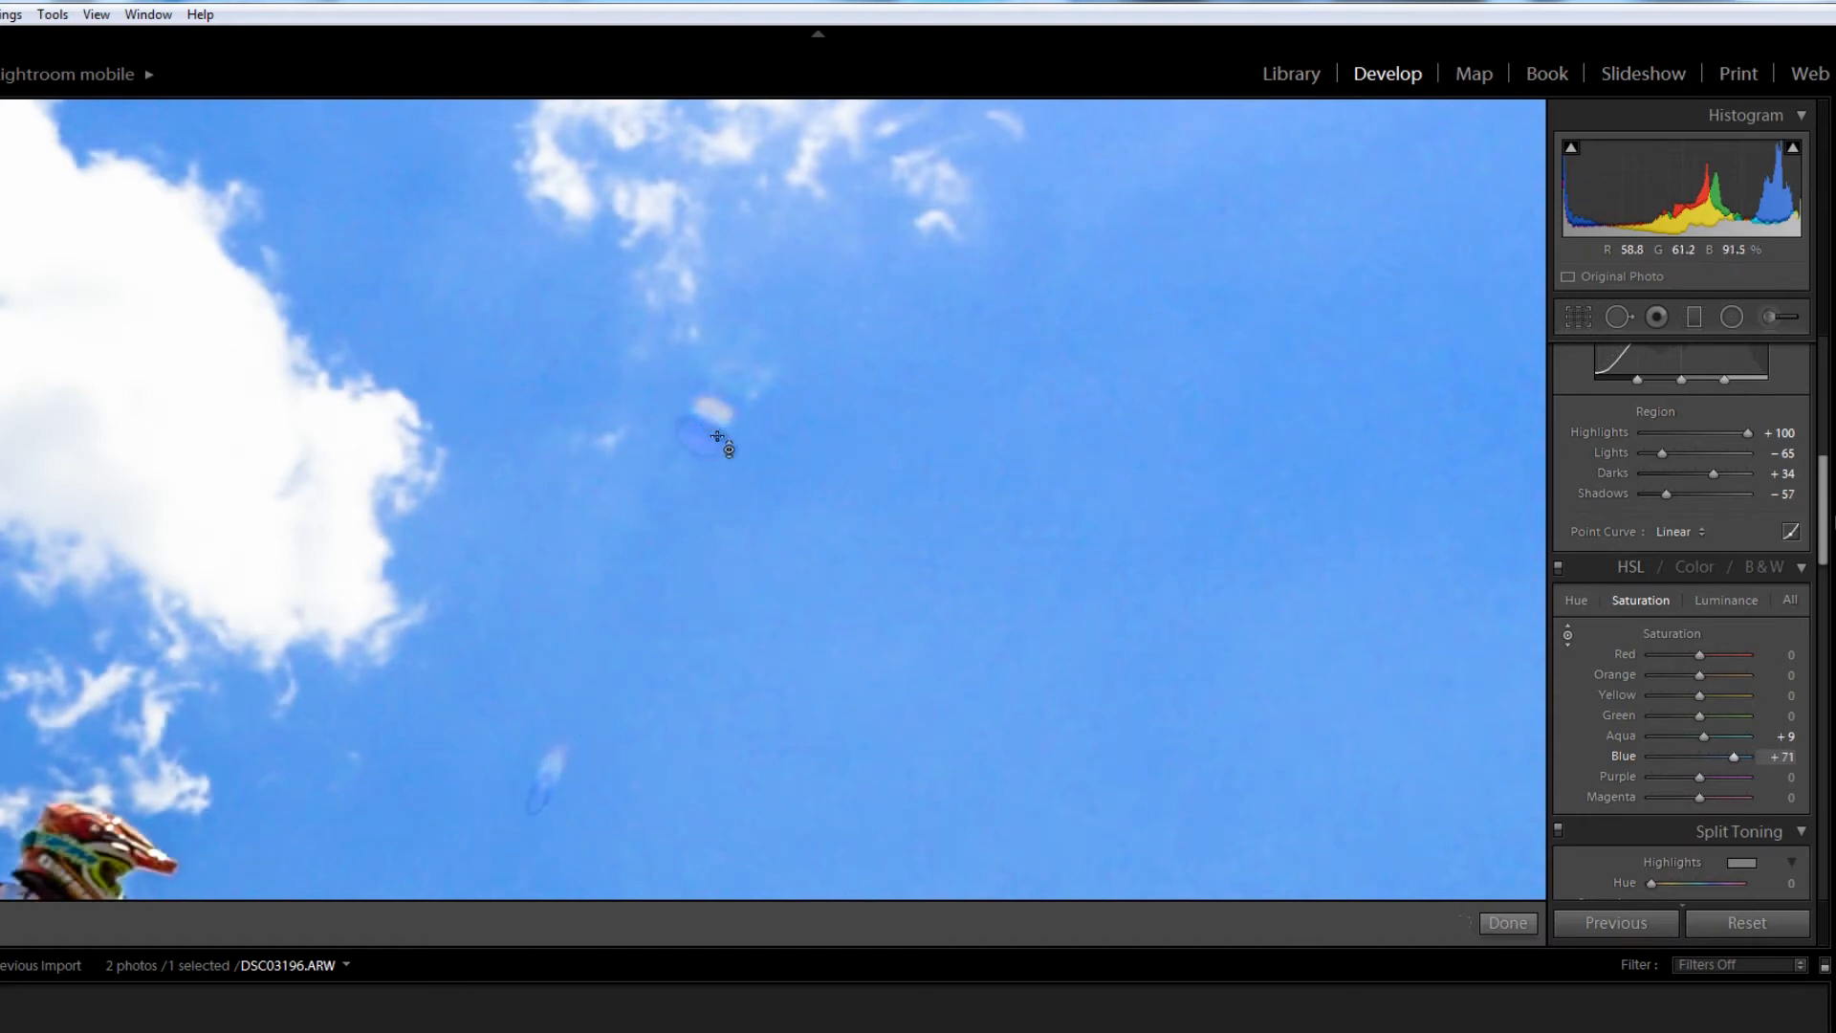
pyautogui.press('z')
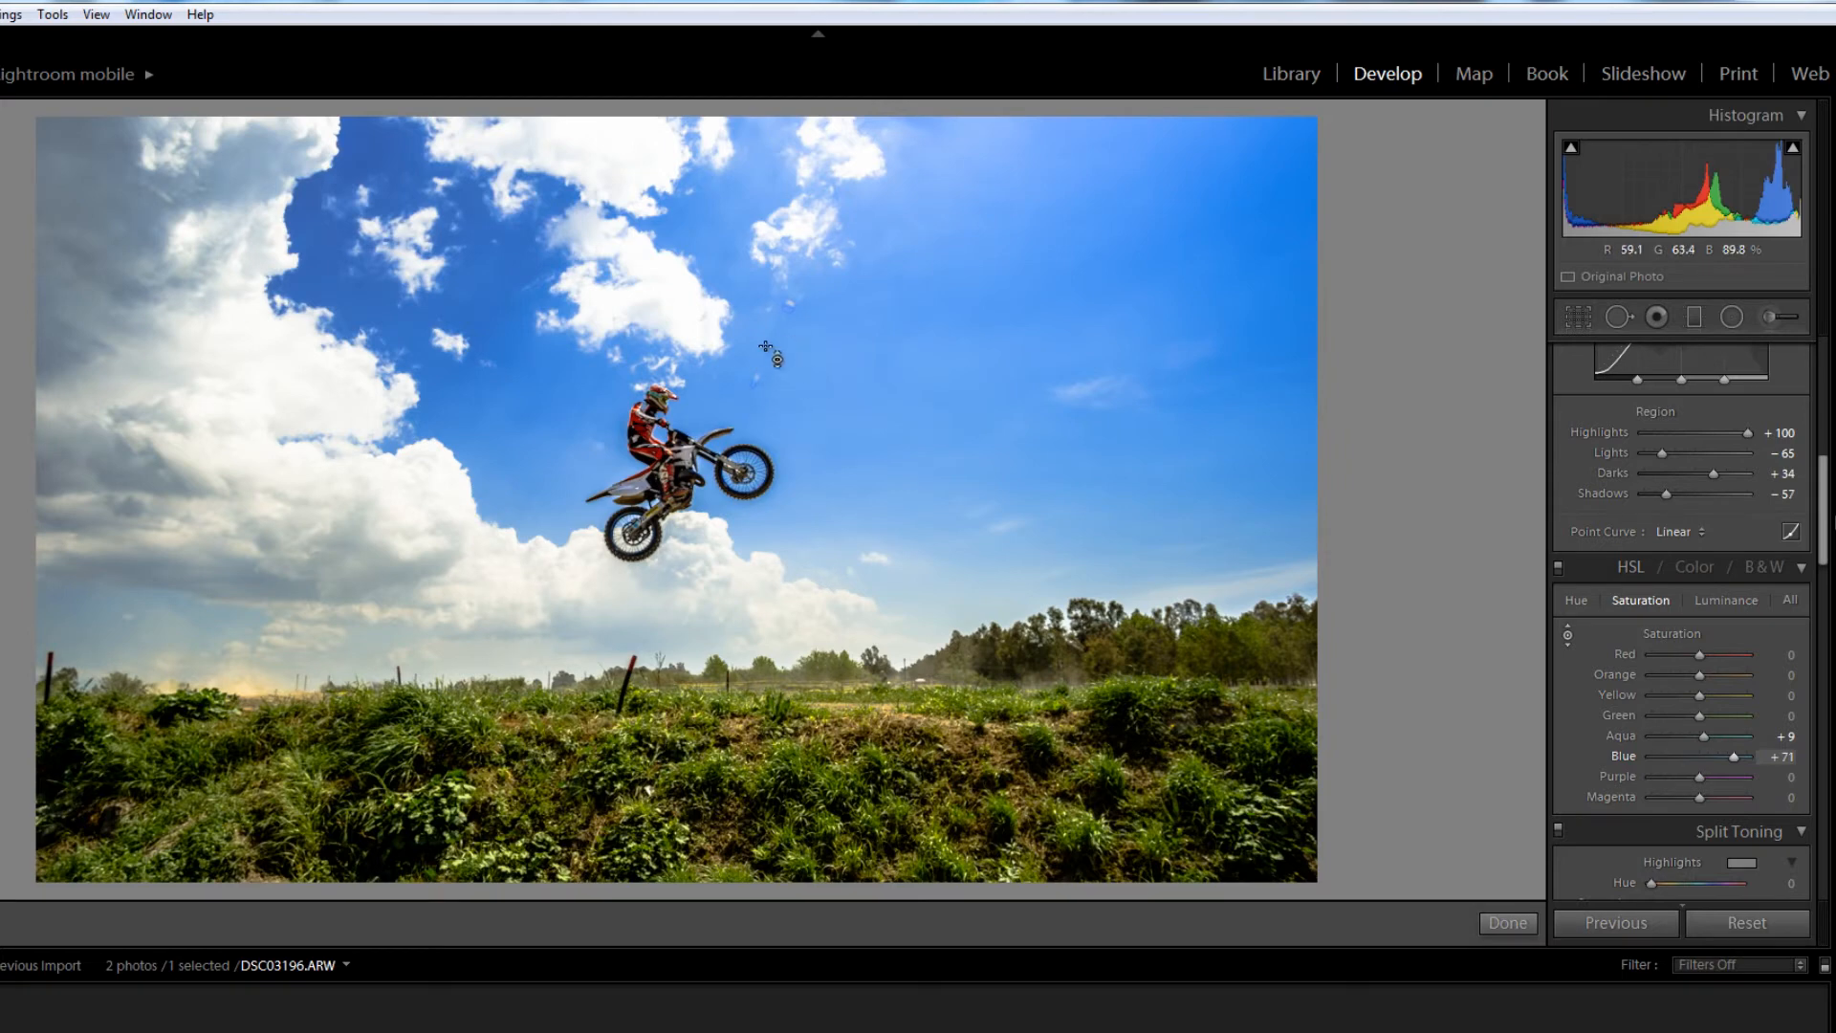
pyautogui.press('z')
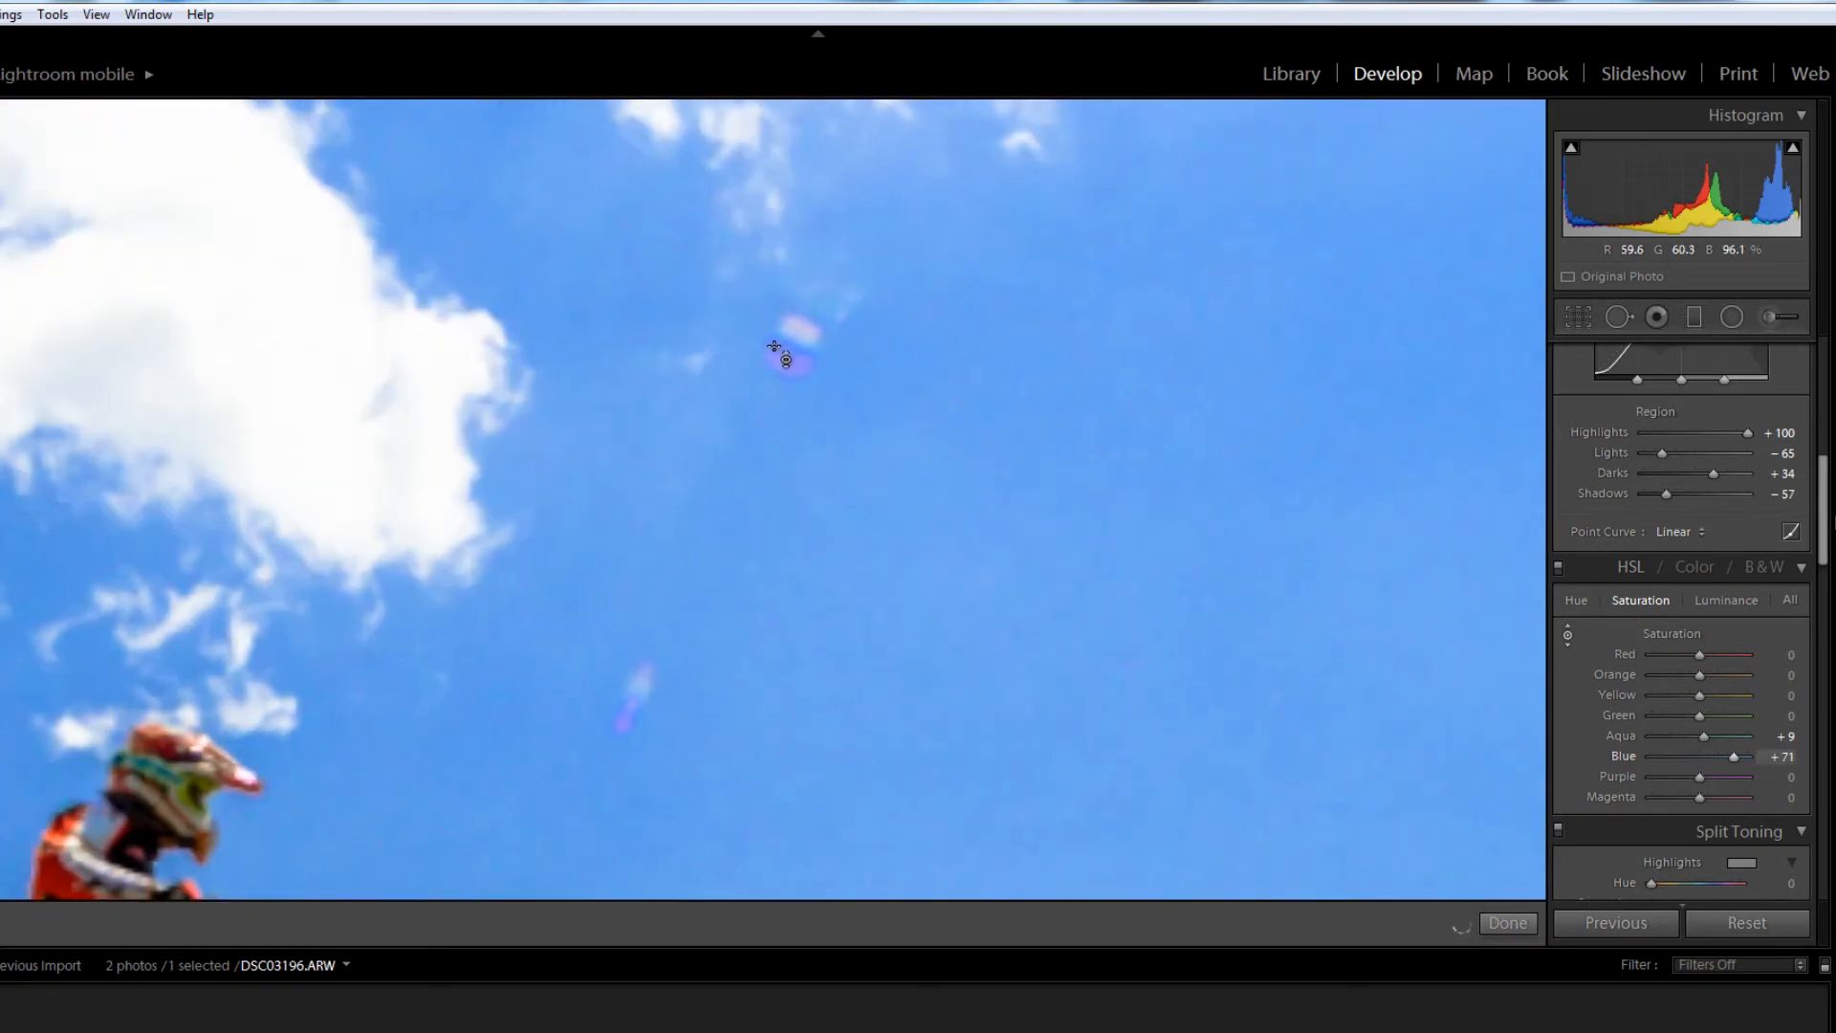
pyautogui.moveTo(762, 409); pyautogui.dragTo(709, 338)
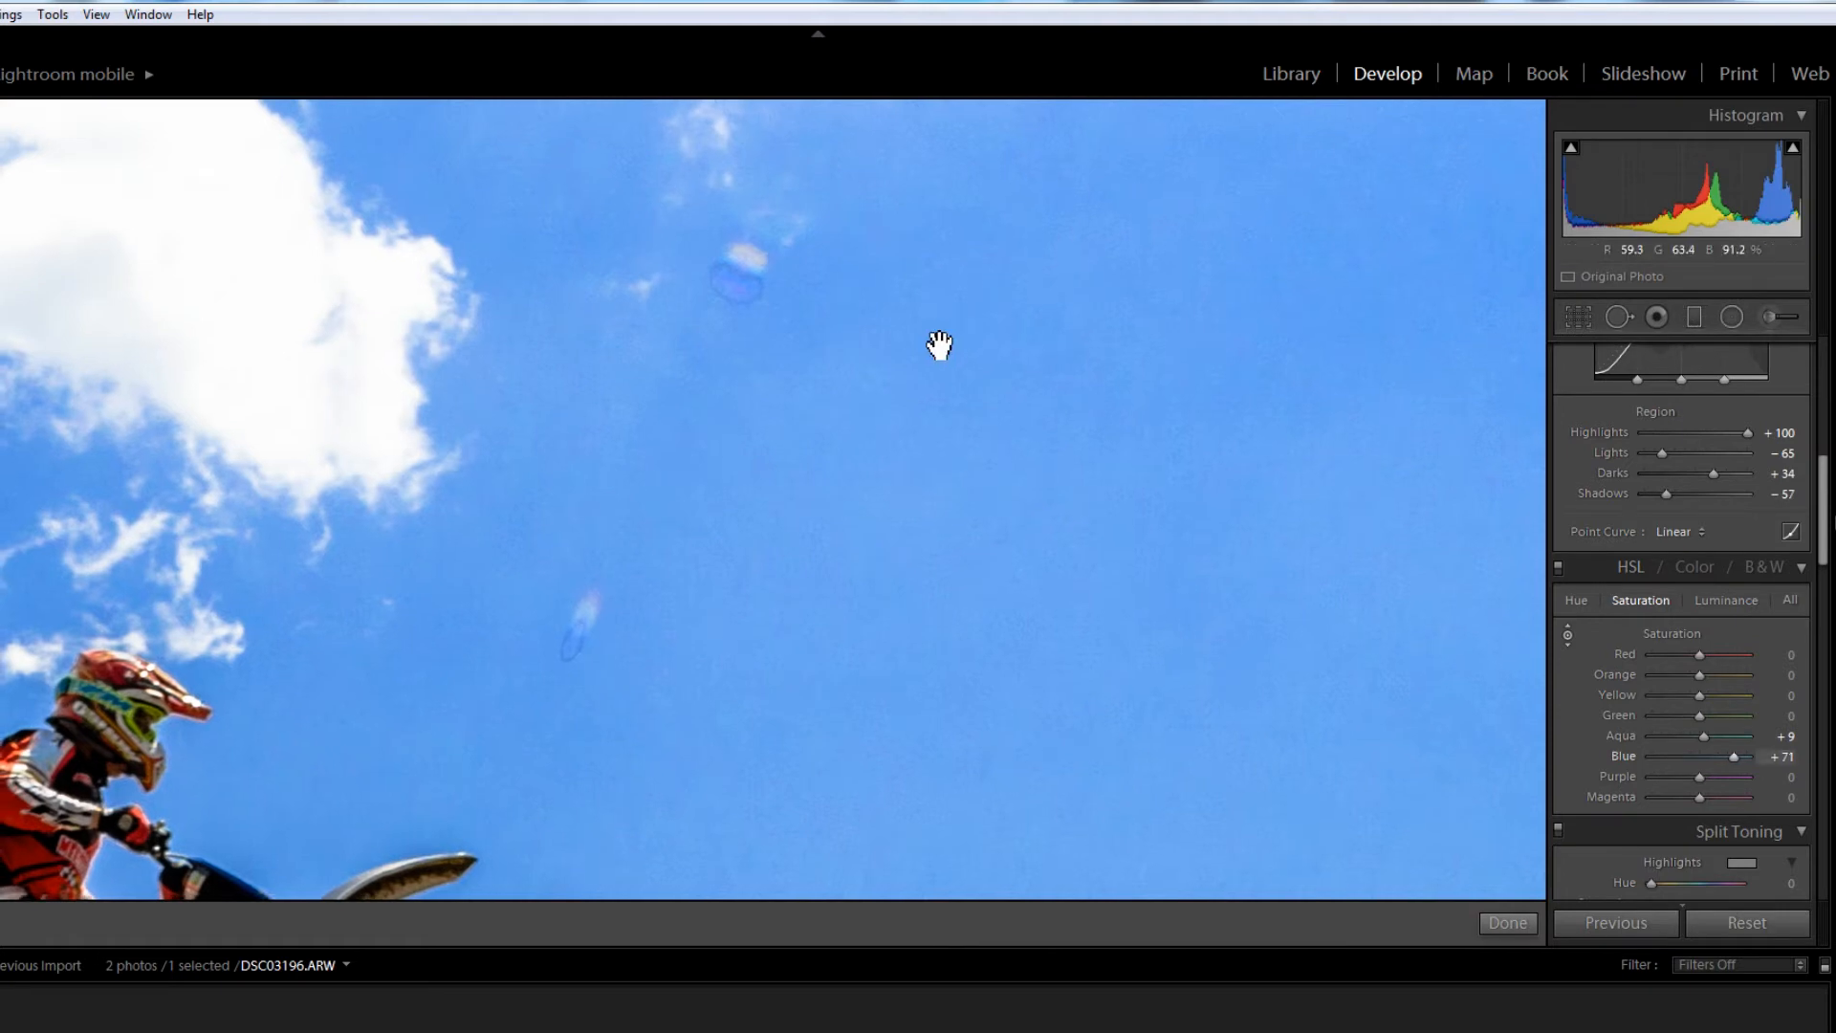
pyautogui.press('z')
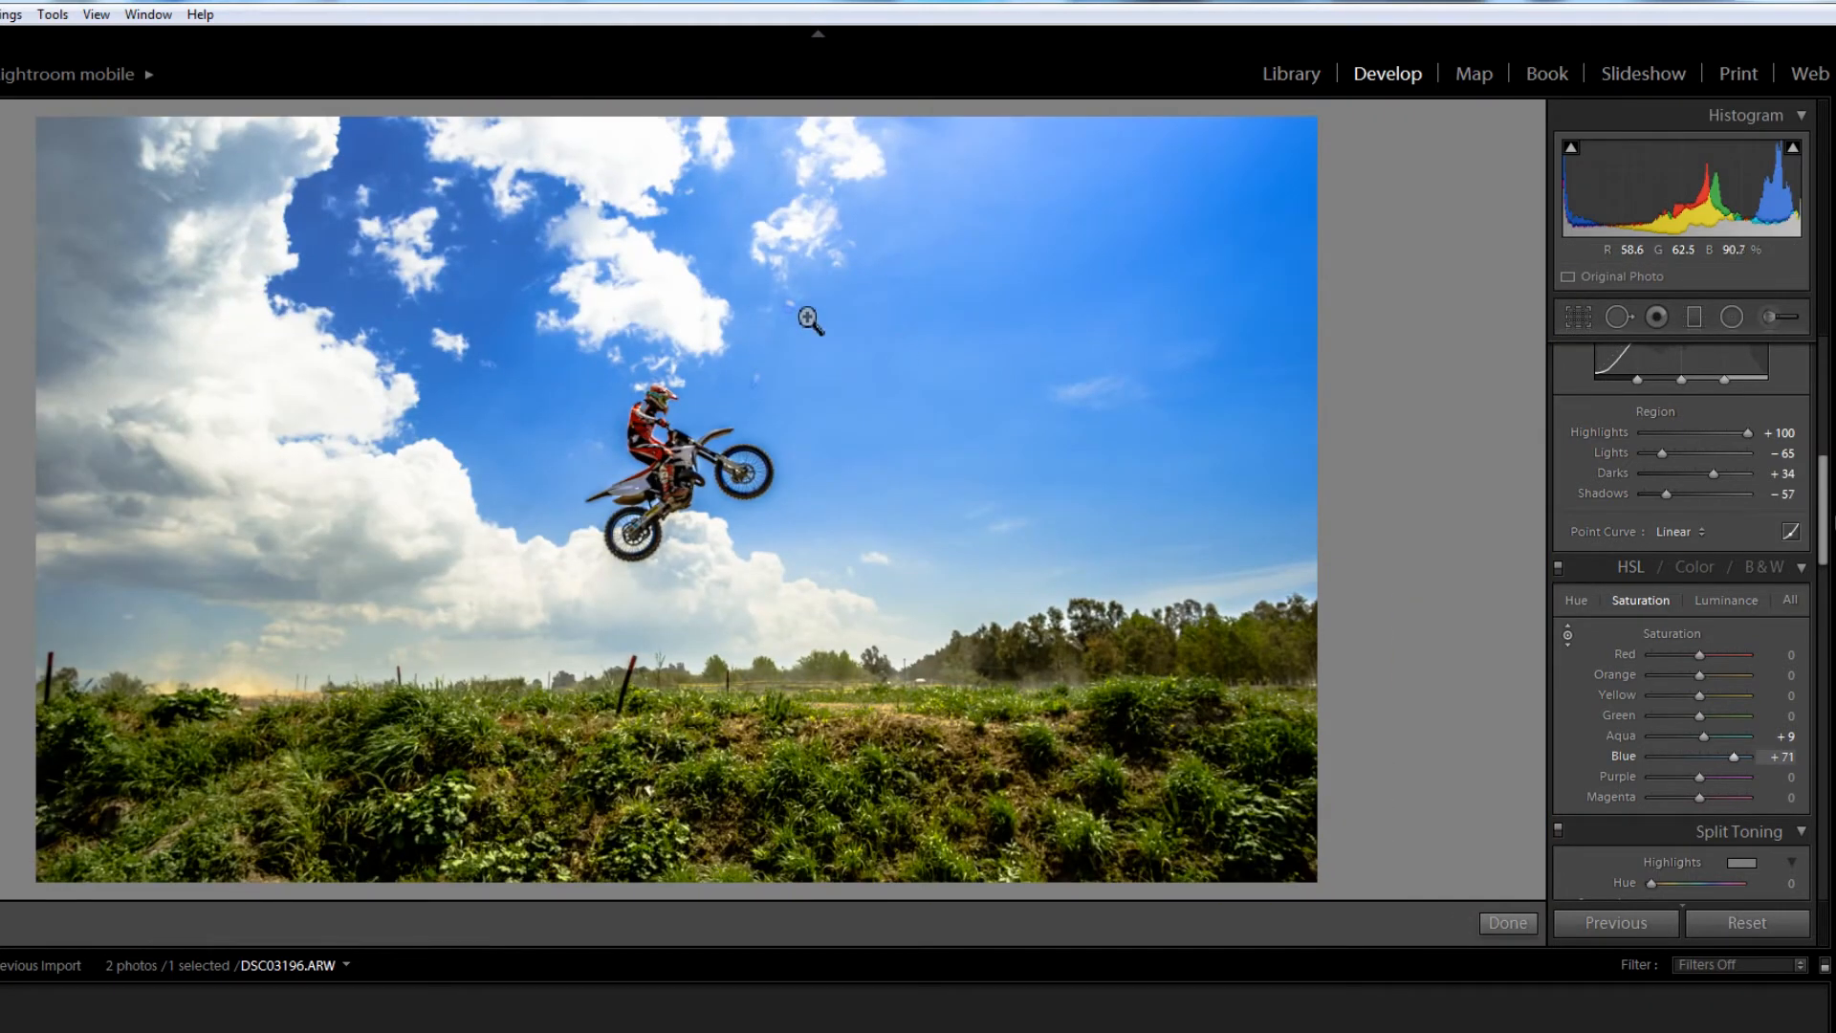
pyautogui.press('z')
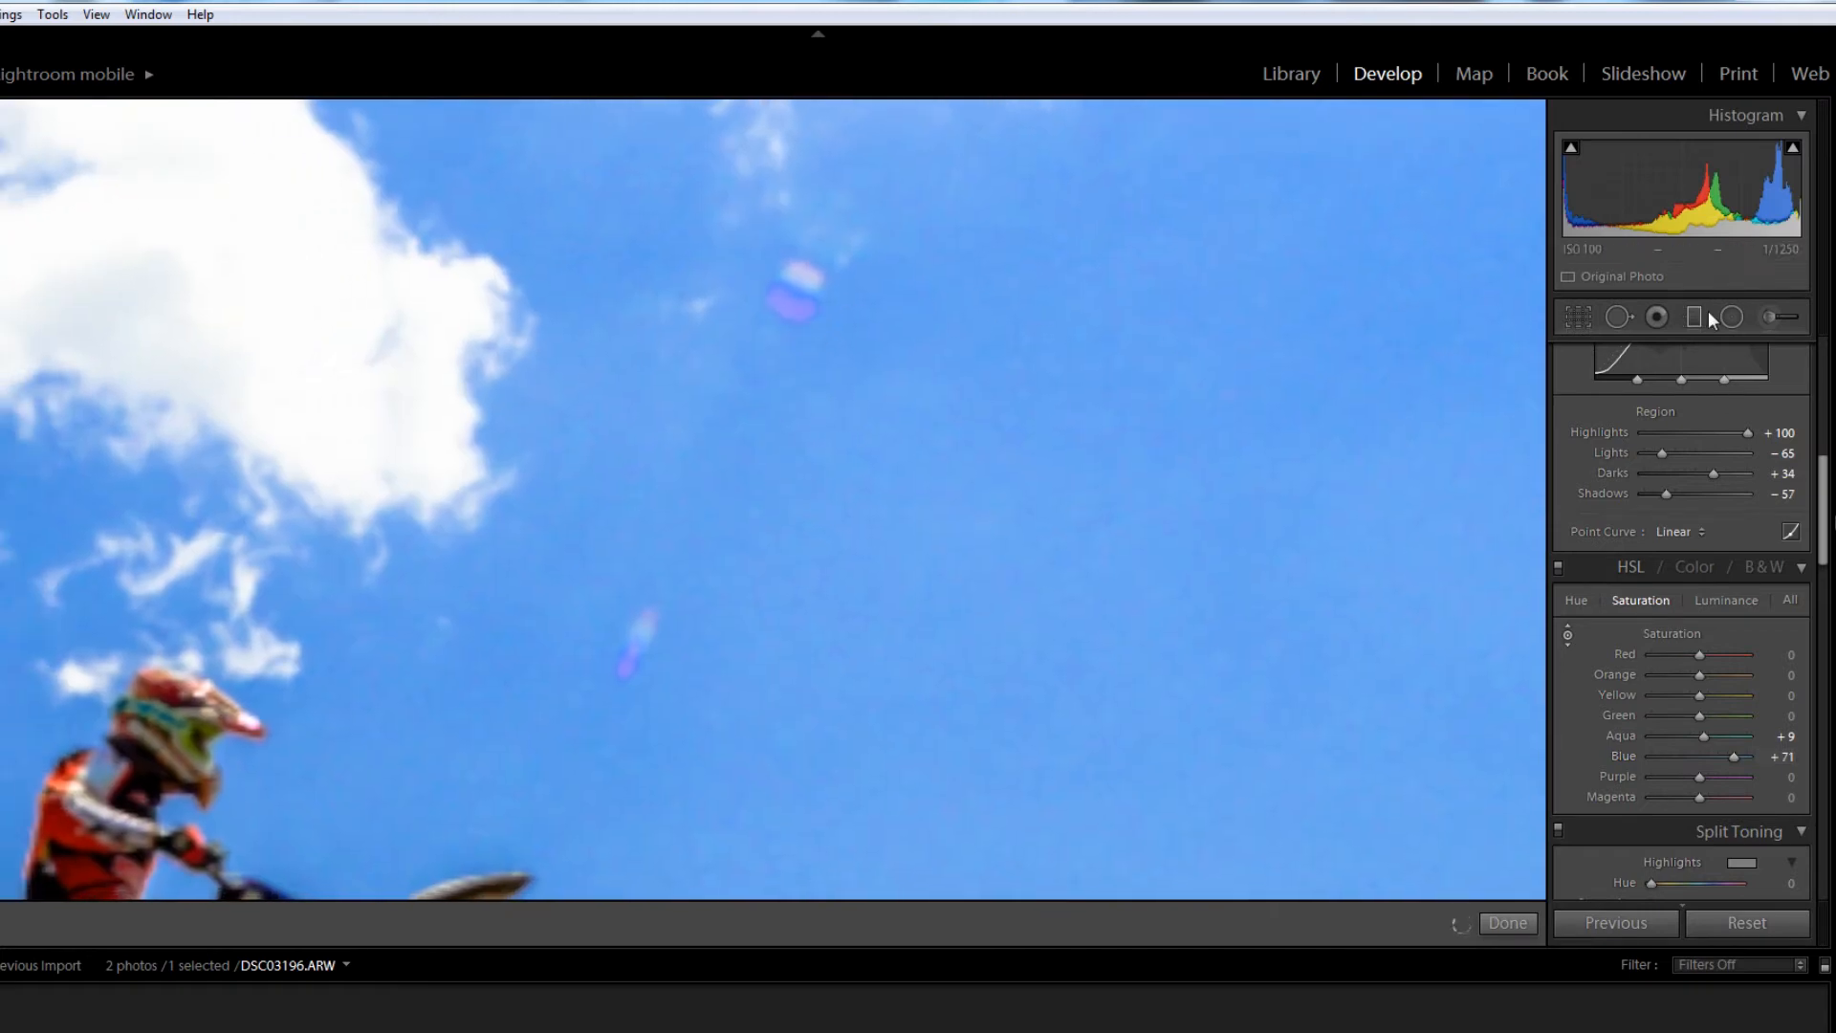
pyautogui.click(1622, 314)
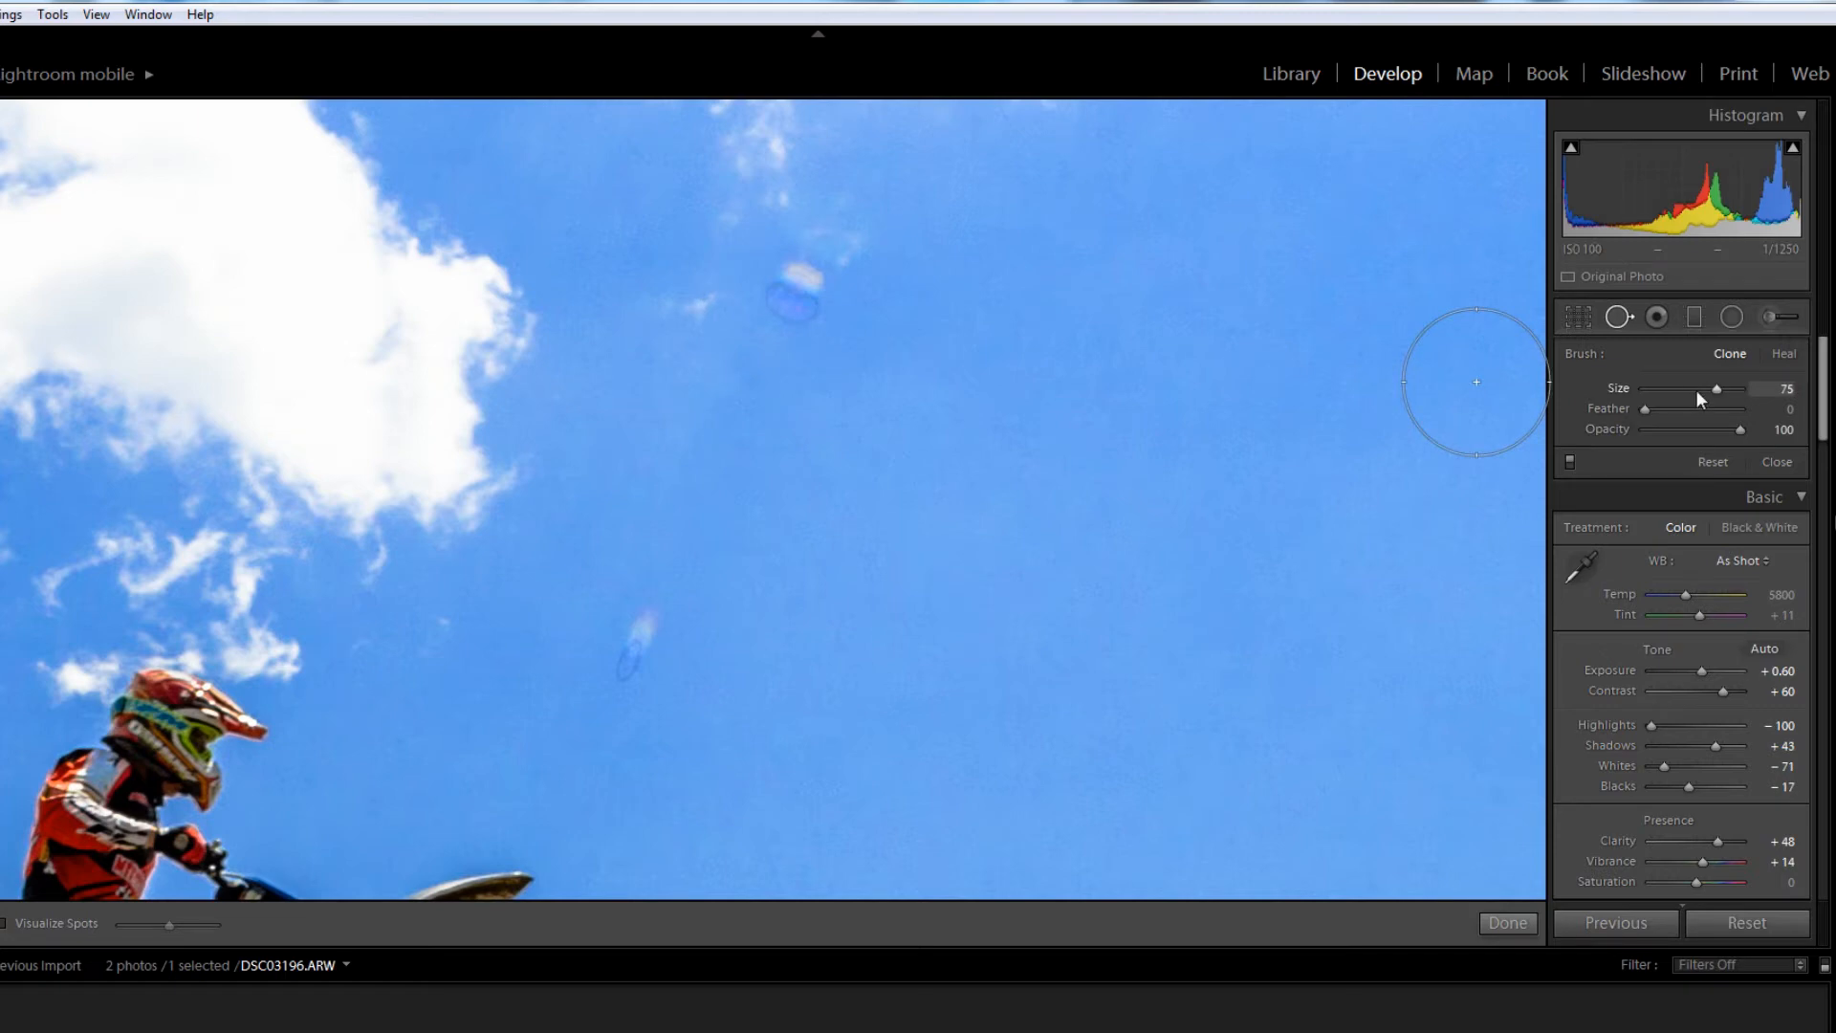
pyautogui.click(1699, 389)
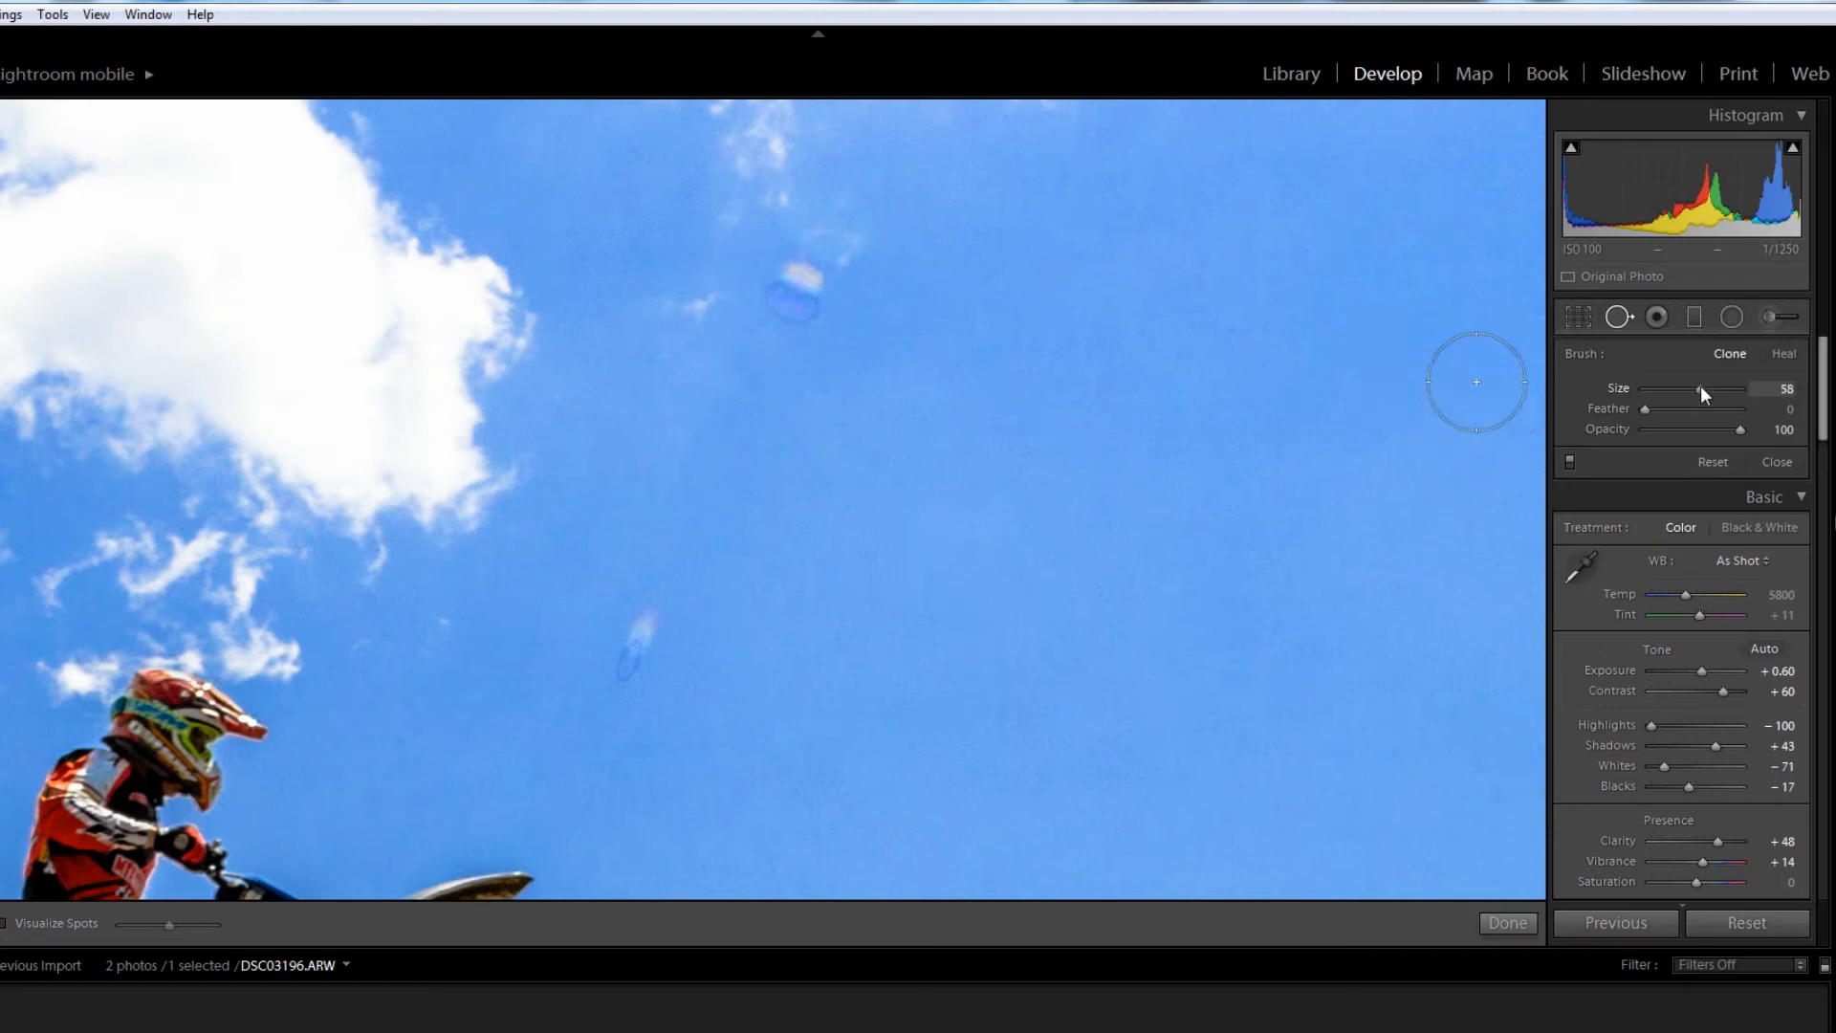
pyautogui.click(797, 296)
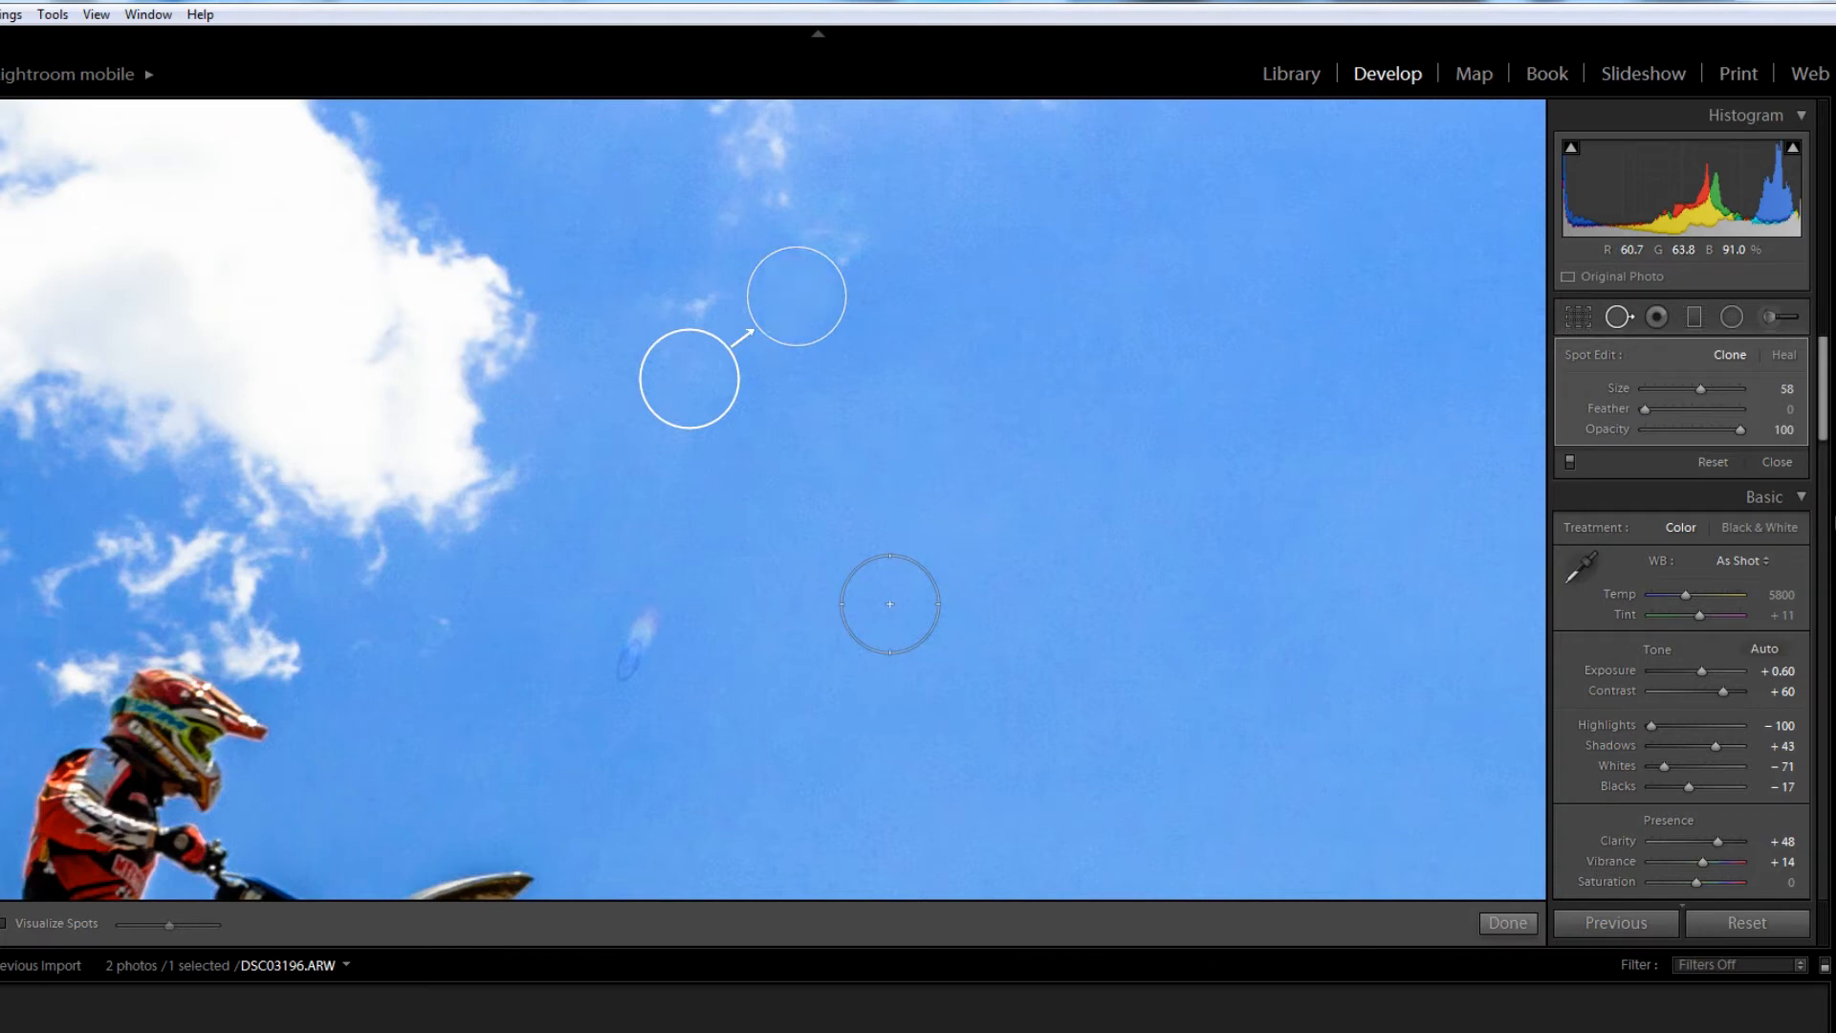
pyautogui.click(643, 646)
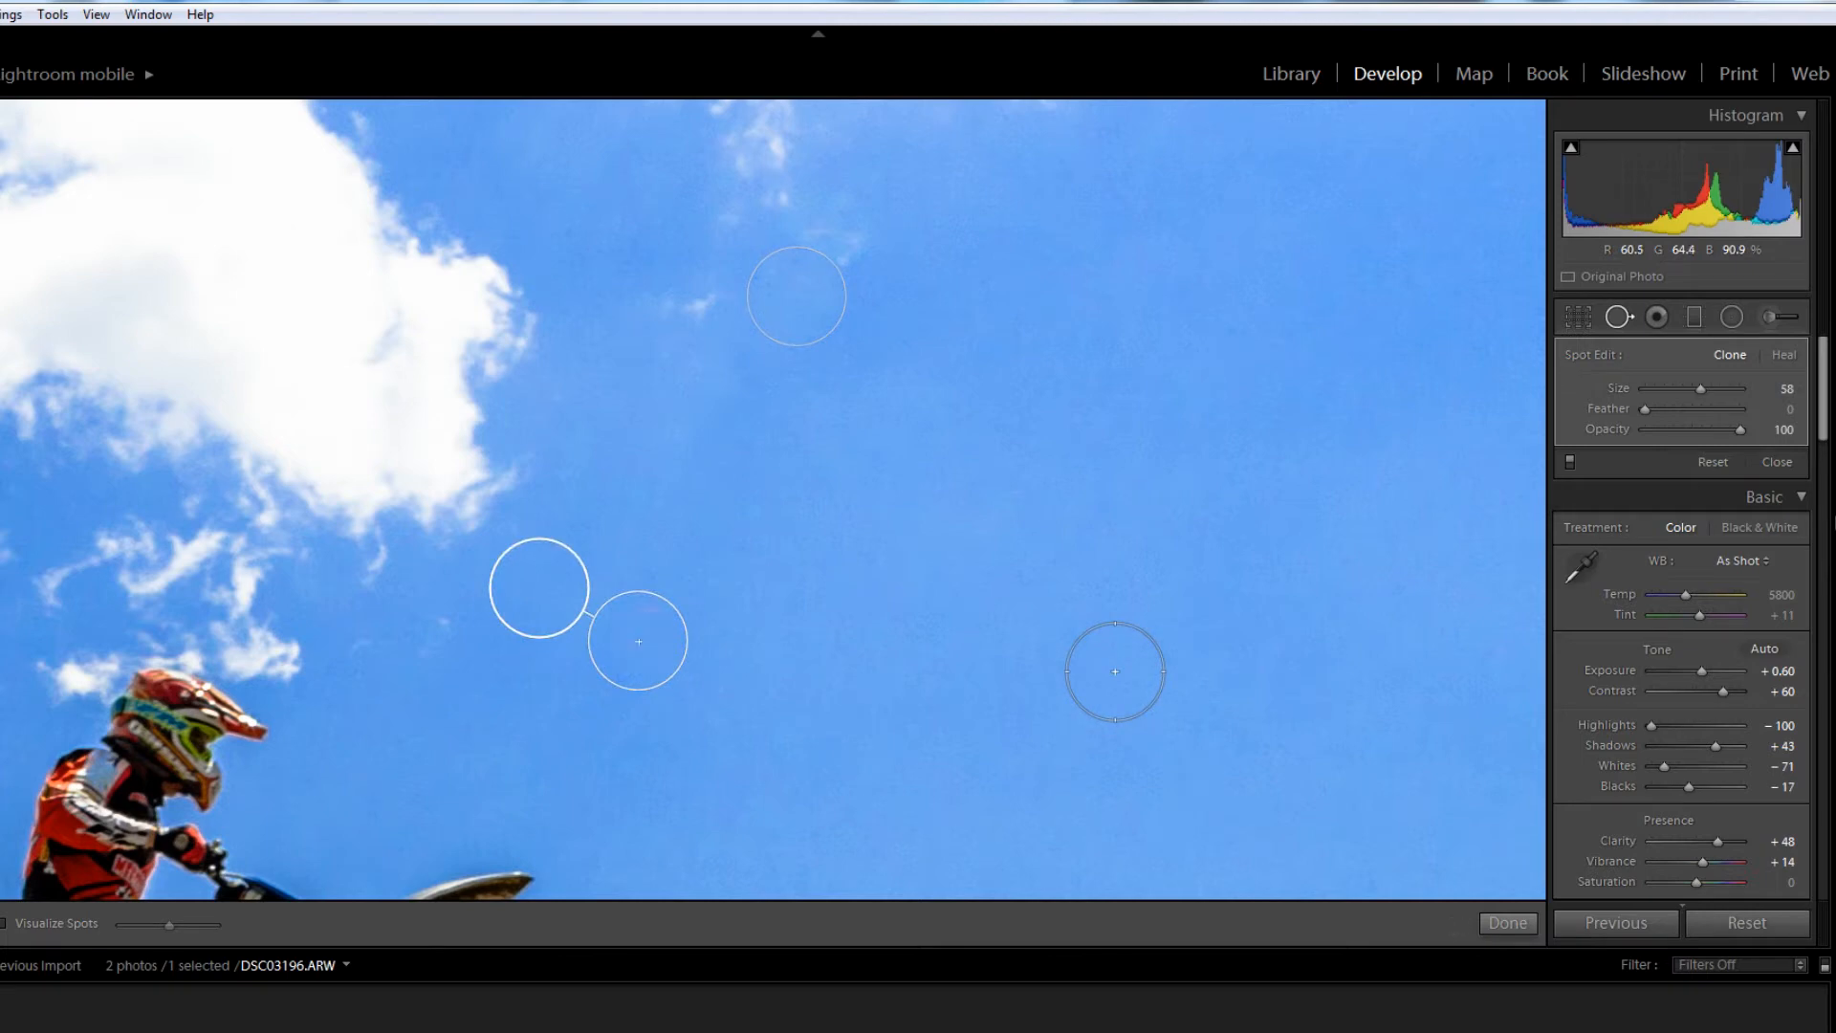
pyautogui.click(1609, 321)
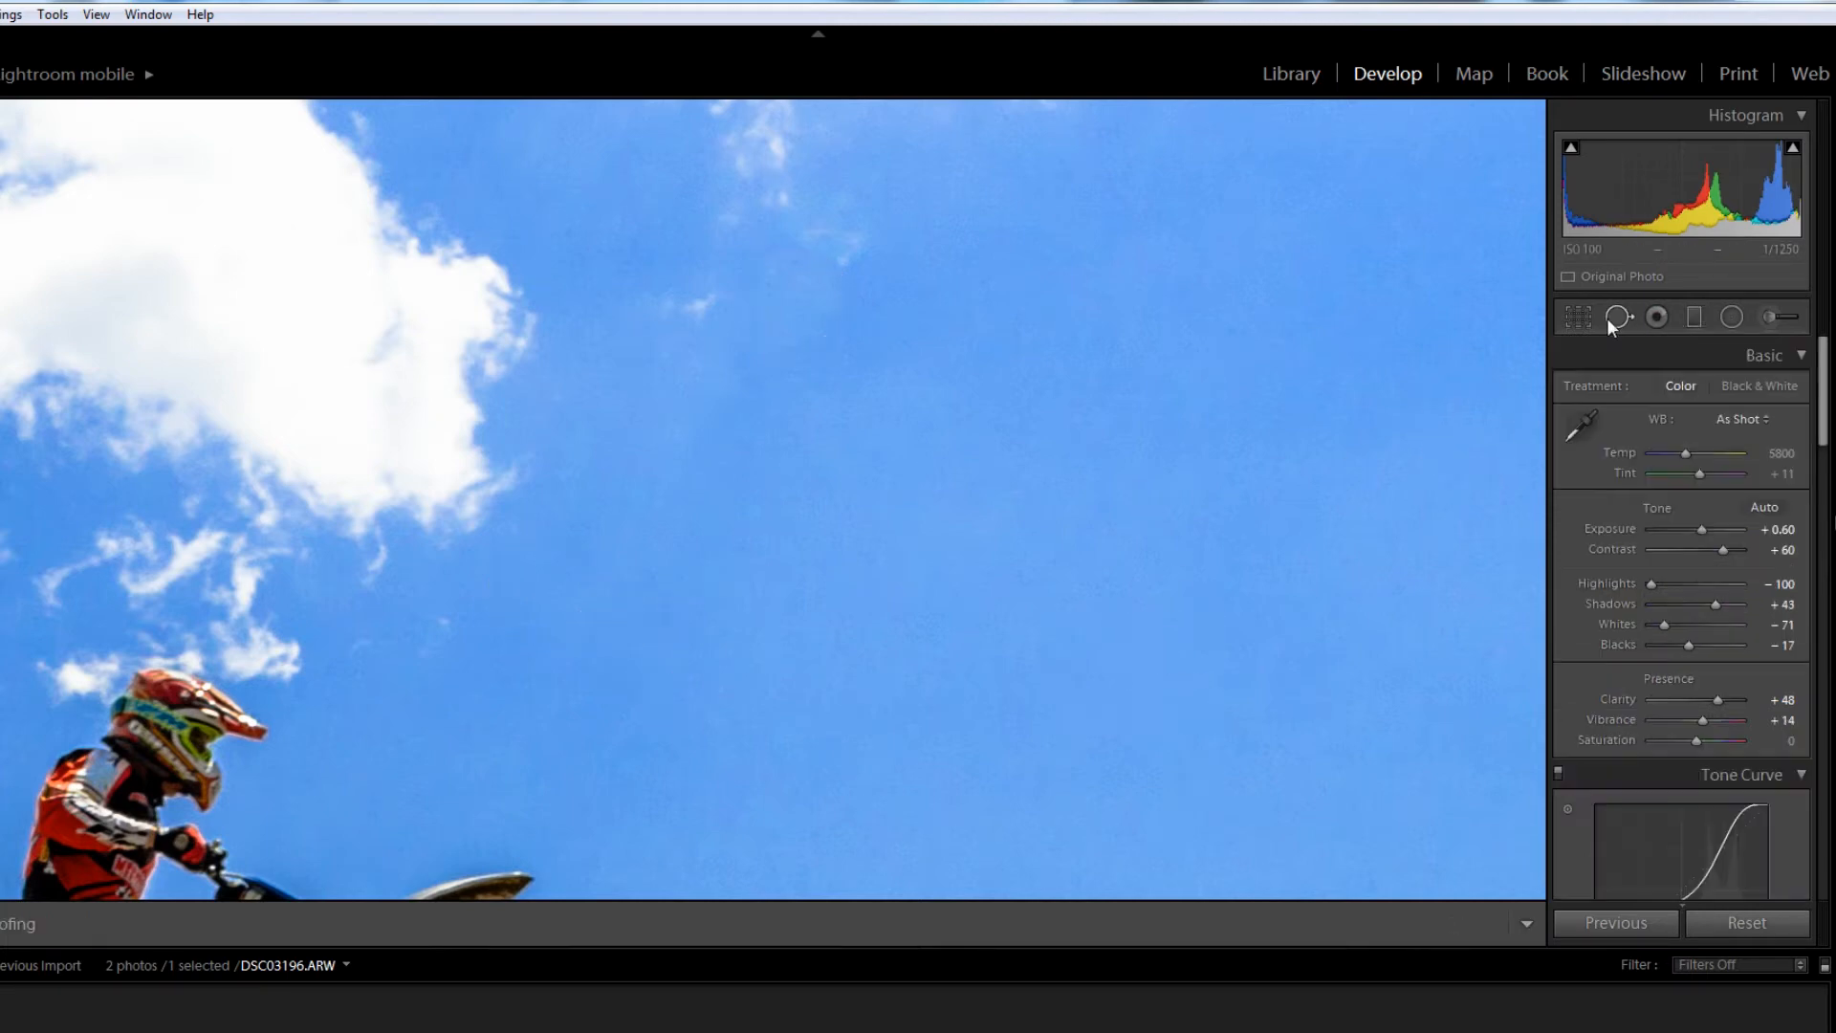
# Step: Remove the red-tipped post in the grass below the rider with a Heal spot of size 78
pyautogui.click(928, 469)
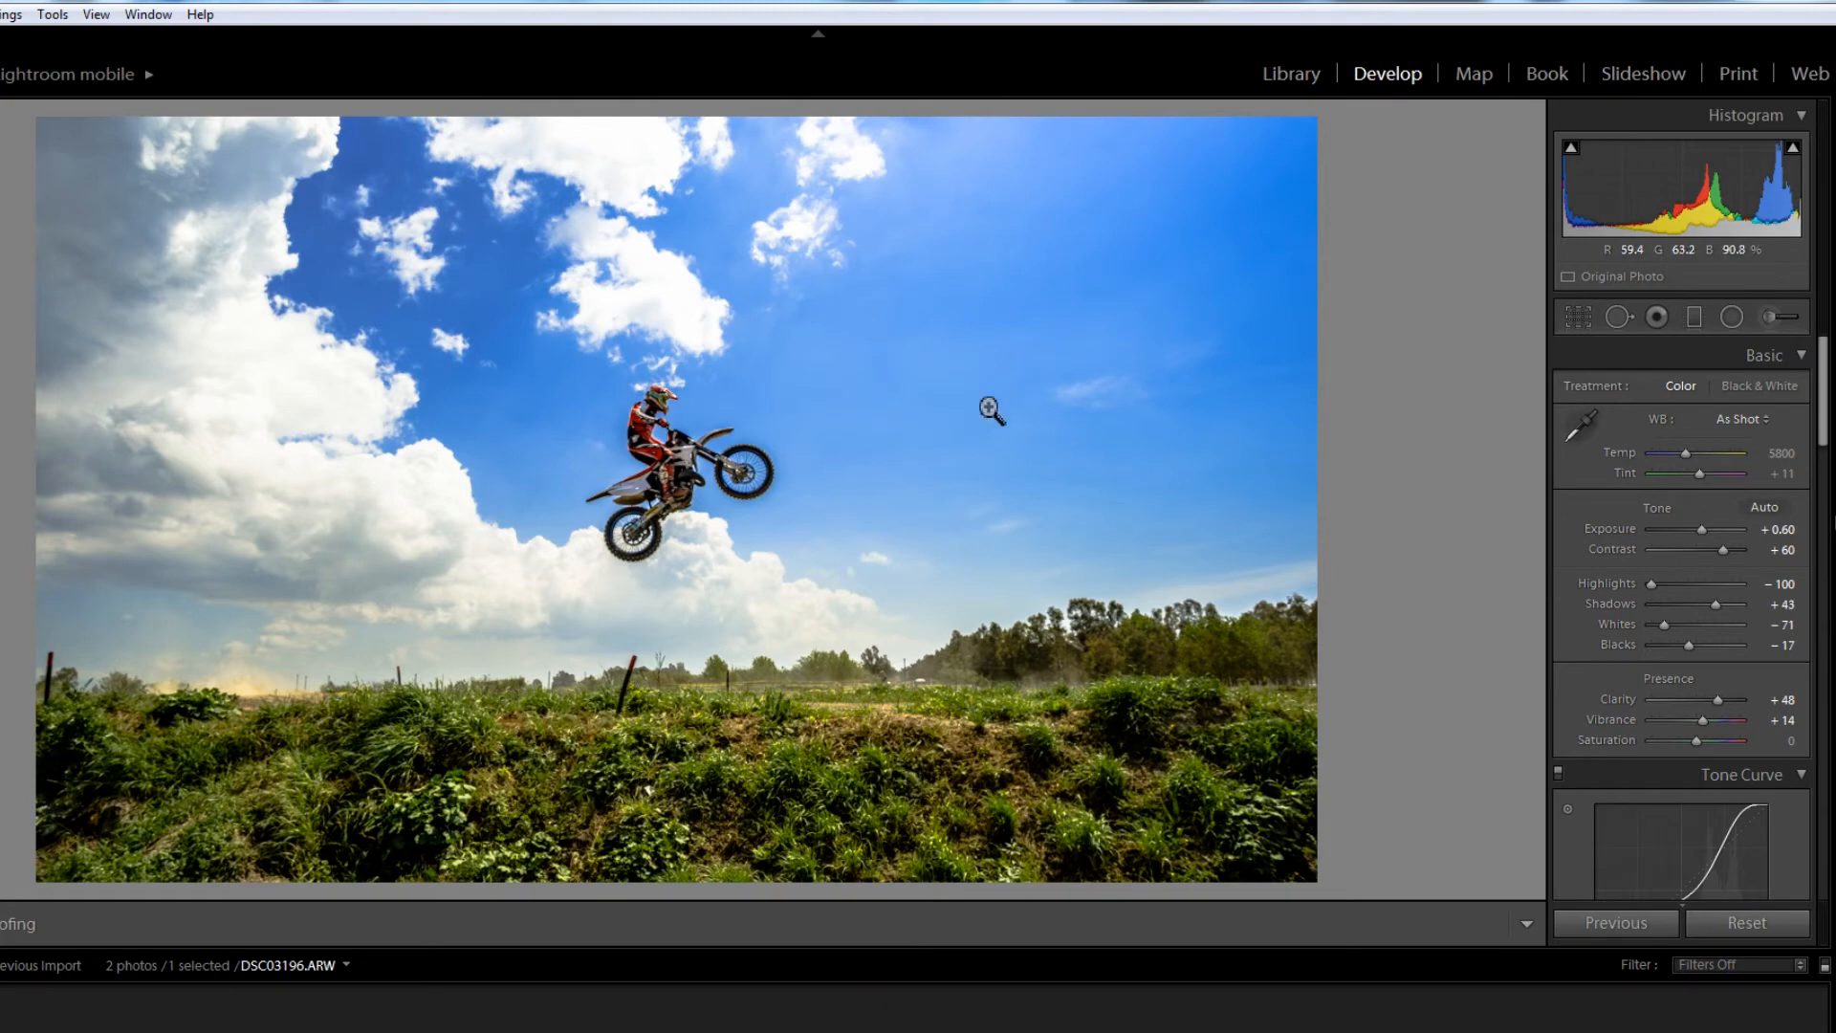
pyautogui.click(610, 617)
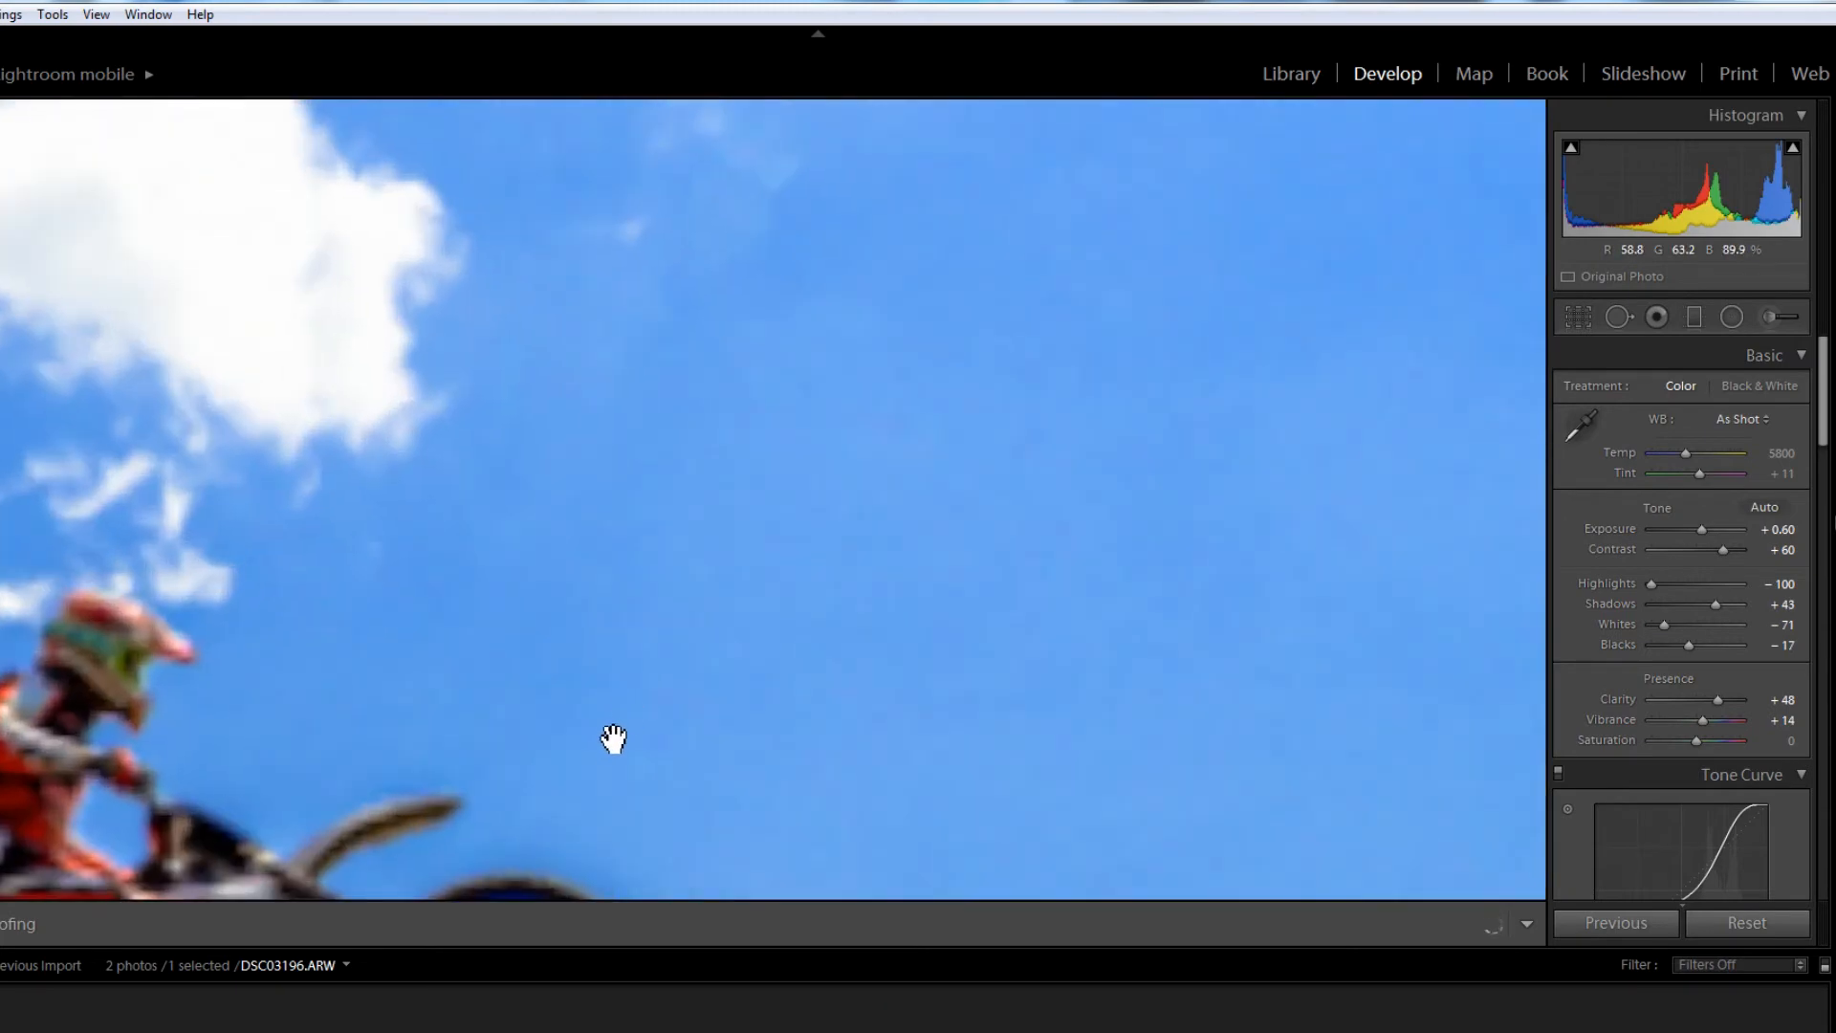
pyautogui.click(608, 738)
pyautogui.click(609, 713)
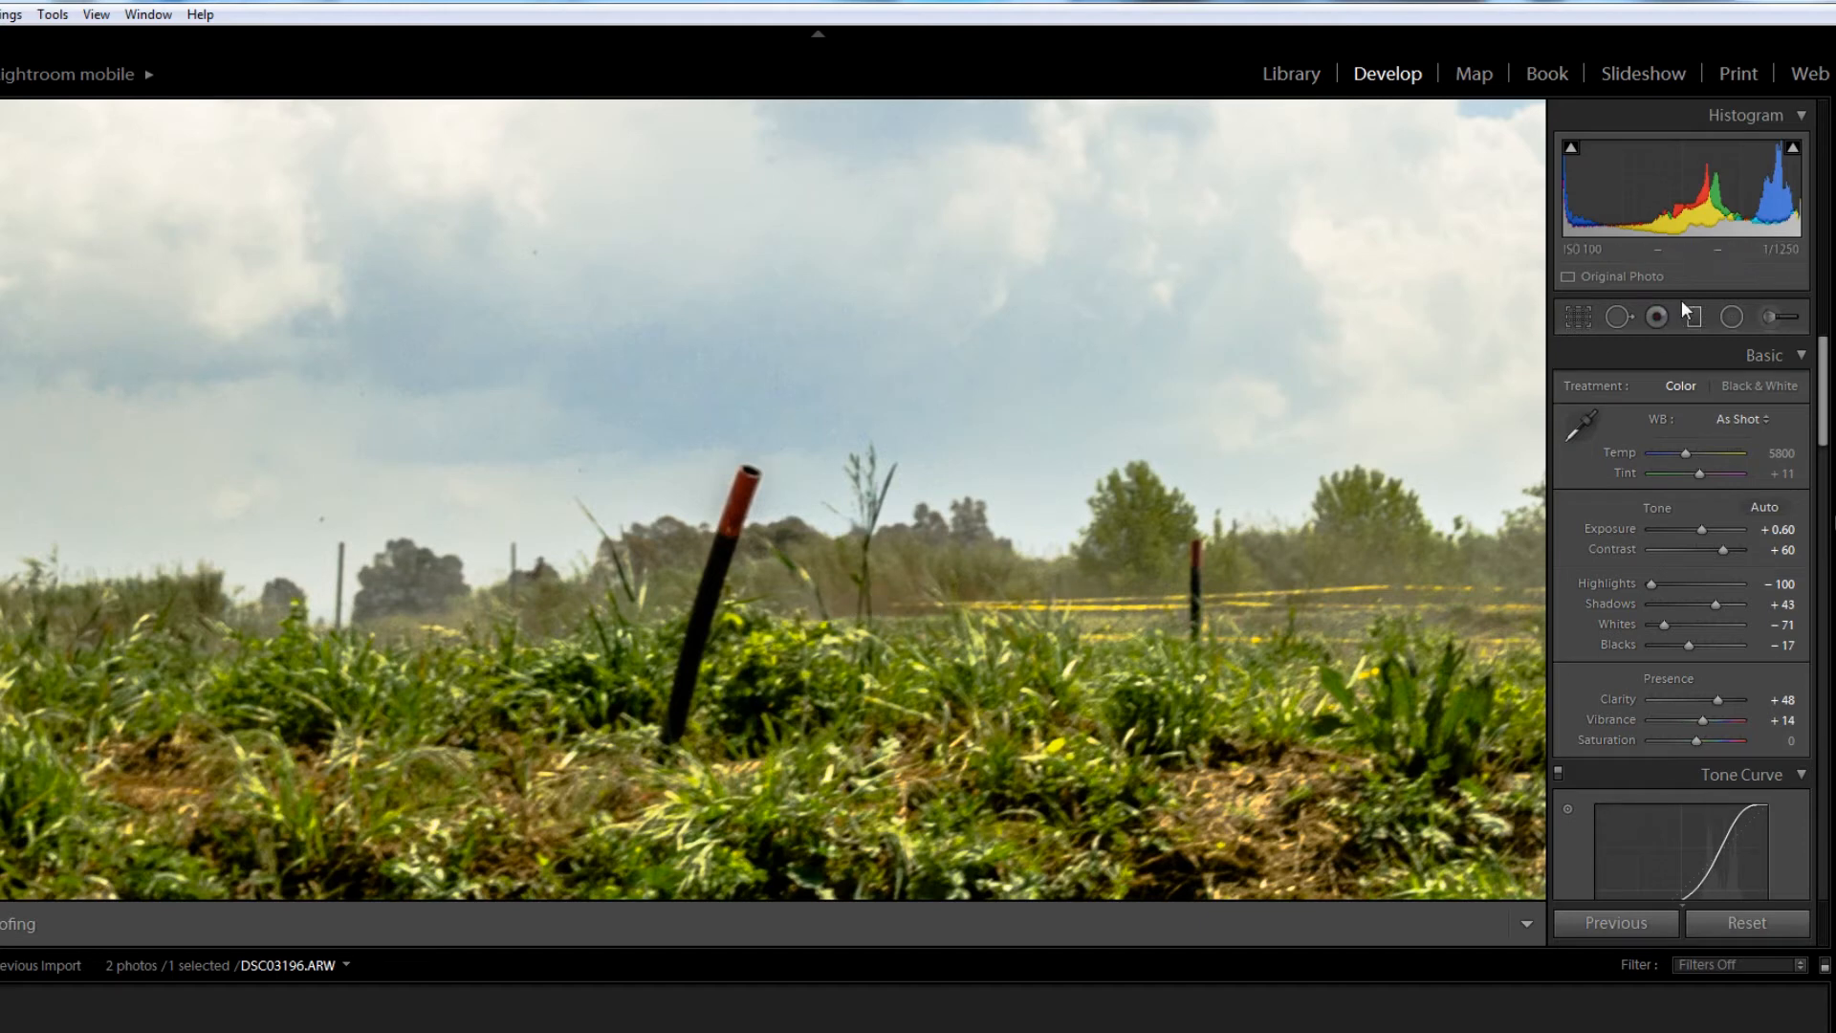
pyautogui.click(1620, 317)
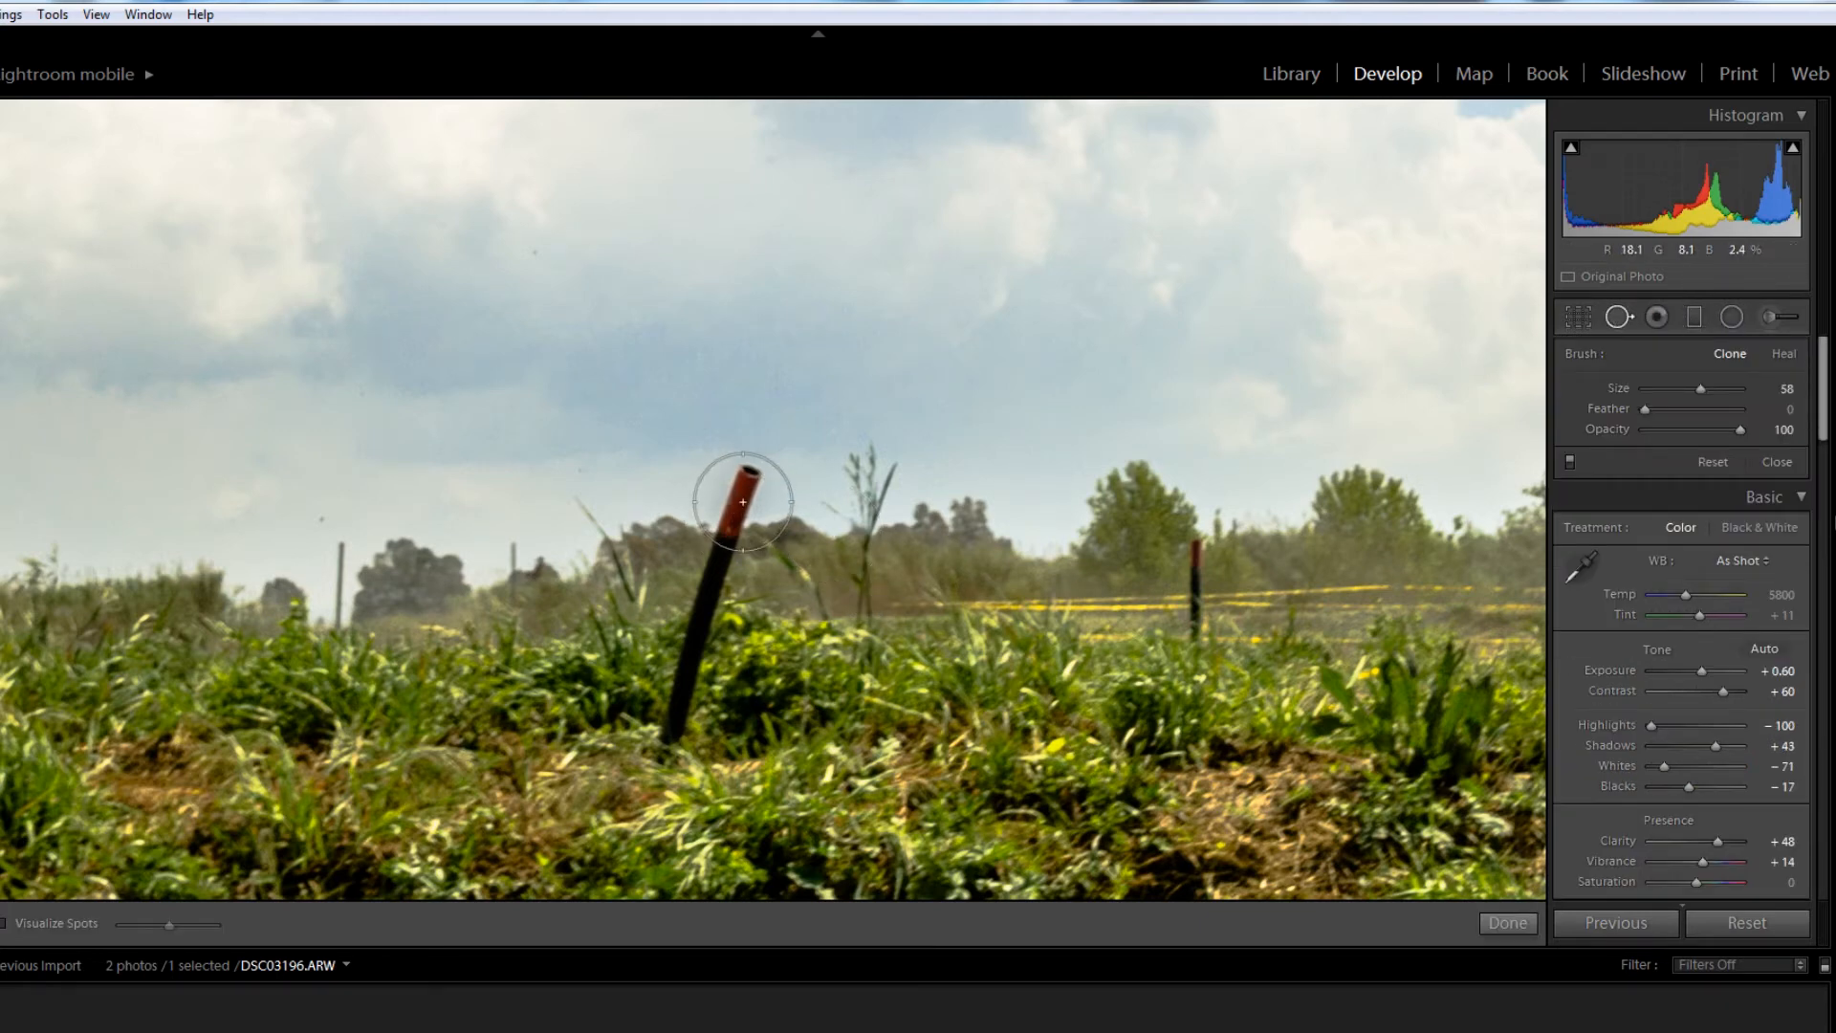
pyautogui.moveTo(1702, 388); pyautogui.dragTo(1718, 393)
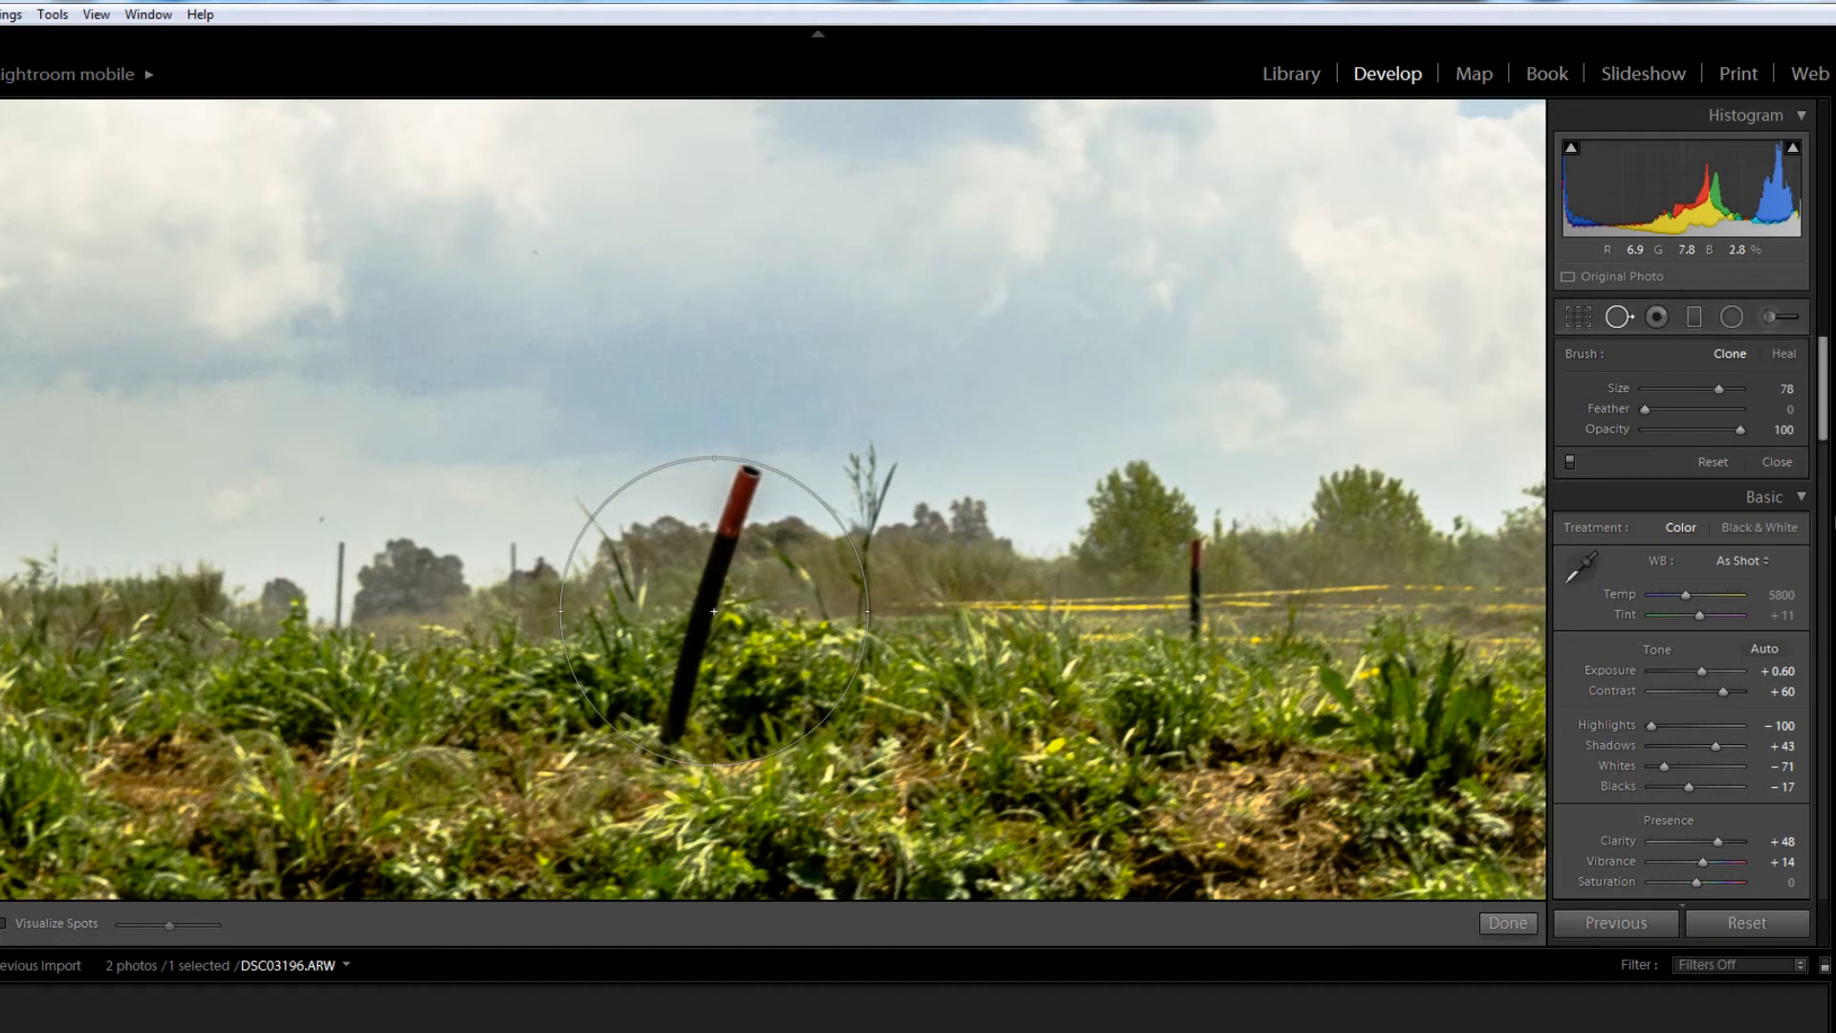
pyautogui.click(715, 611)
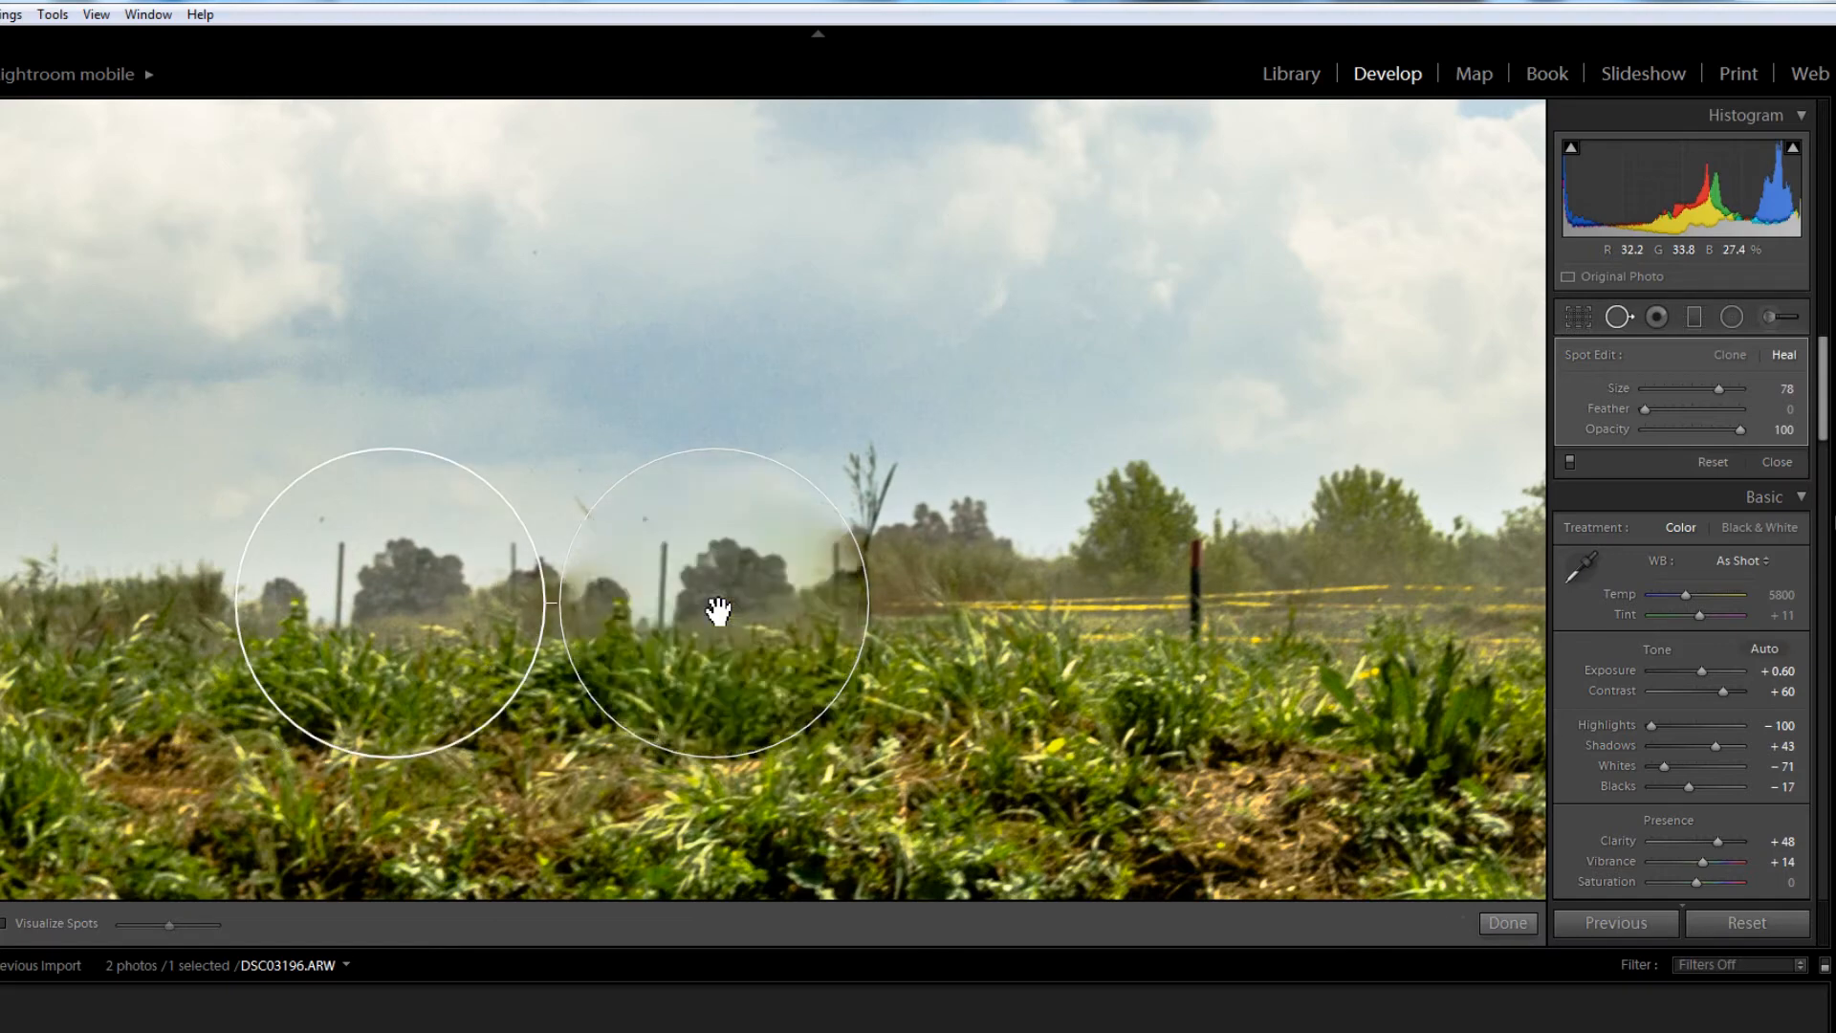
pyautogui.click(1618, 322)
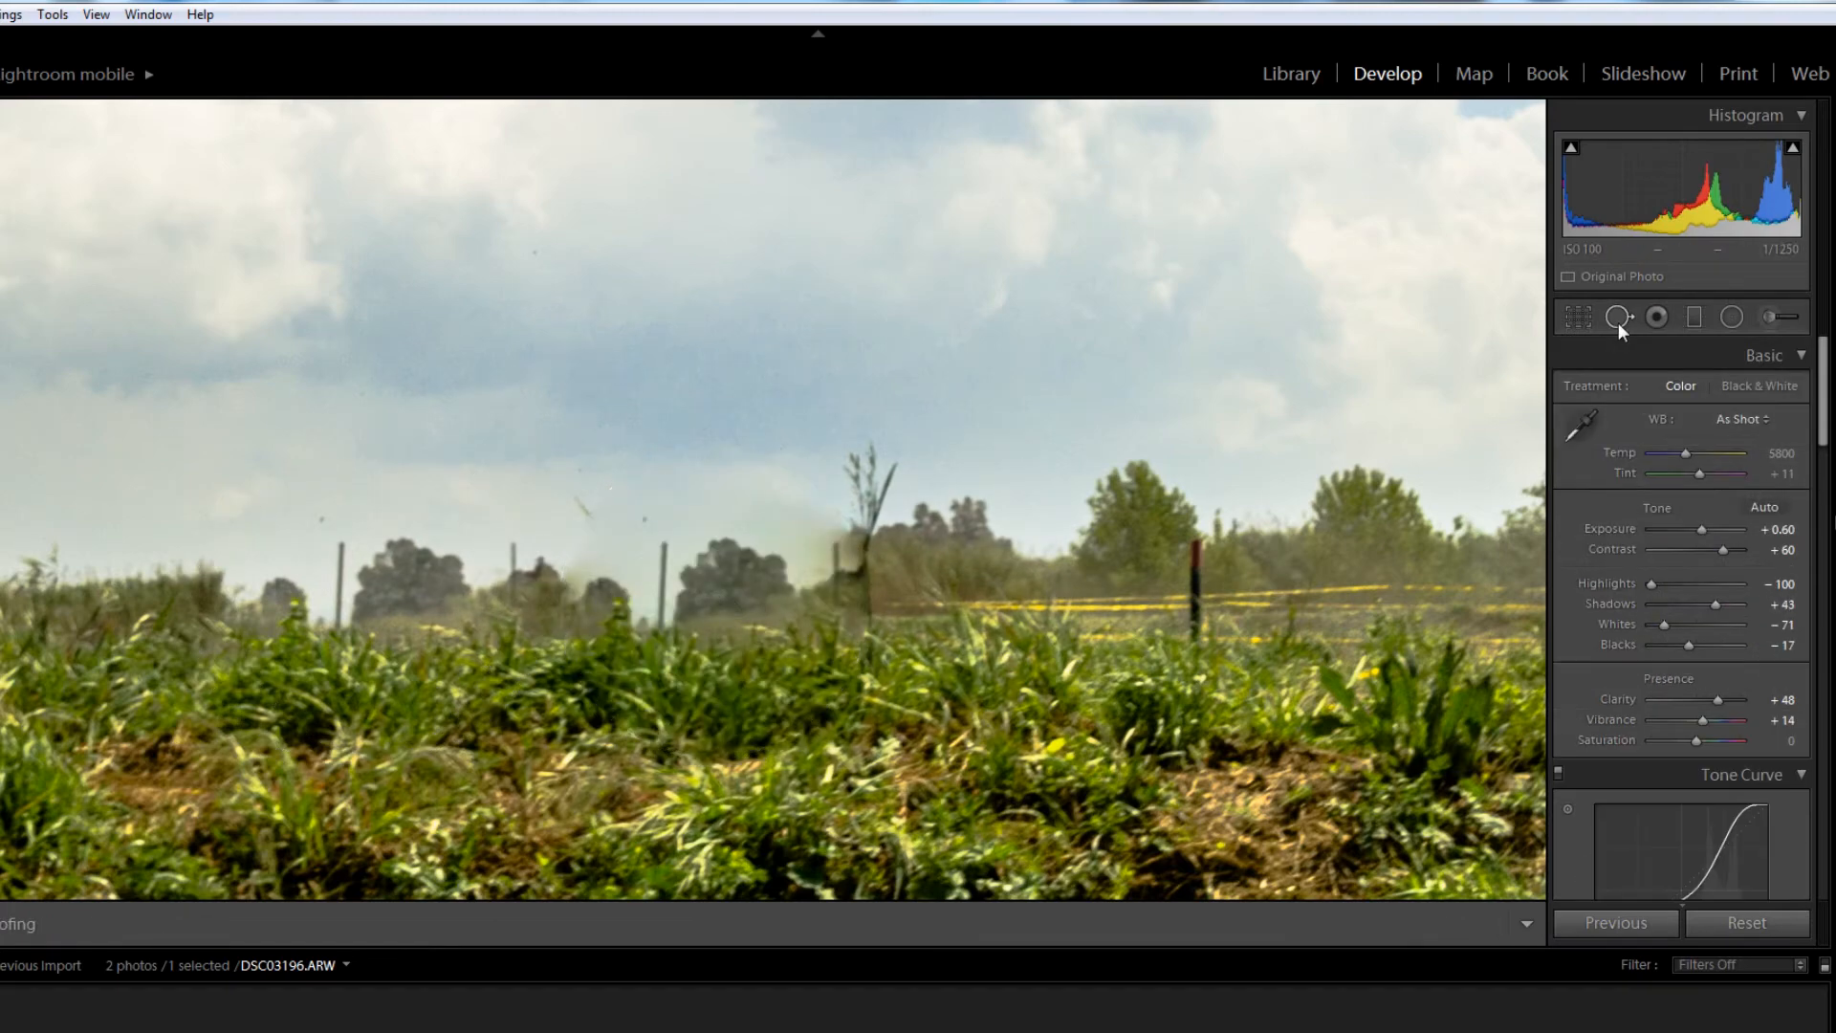
pyautogui.click(1619, 324)
pyautogui.click(1007, 573)
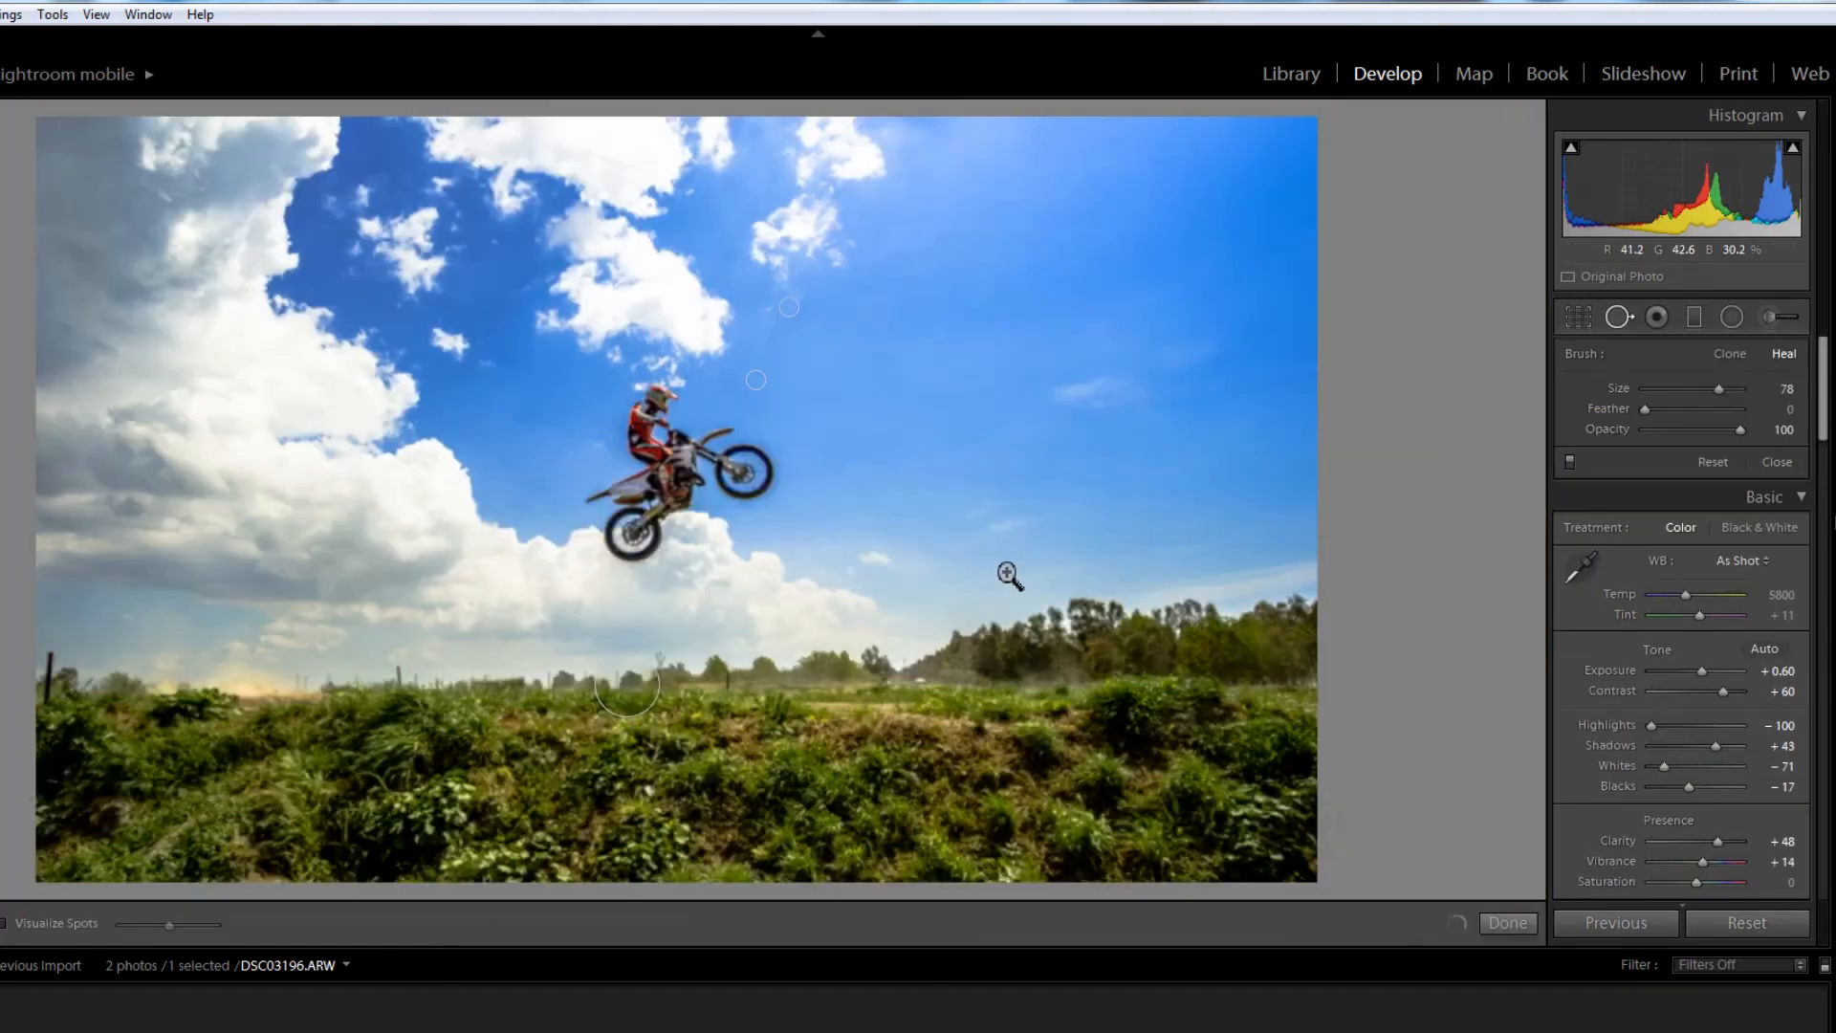
pyautogui.click(1623, 311)
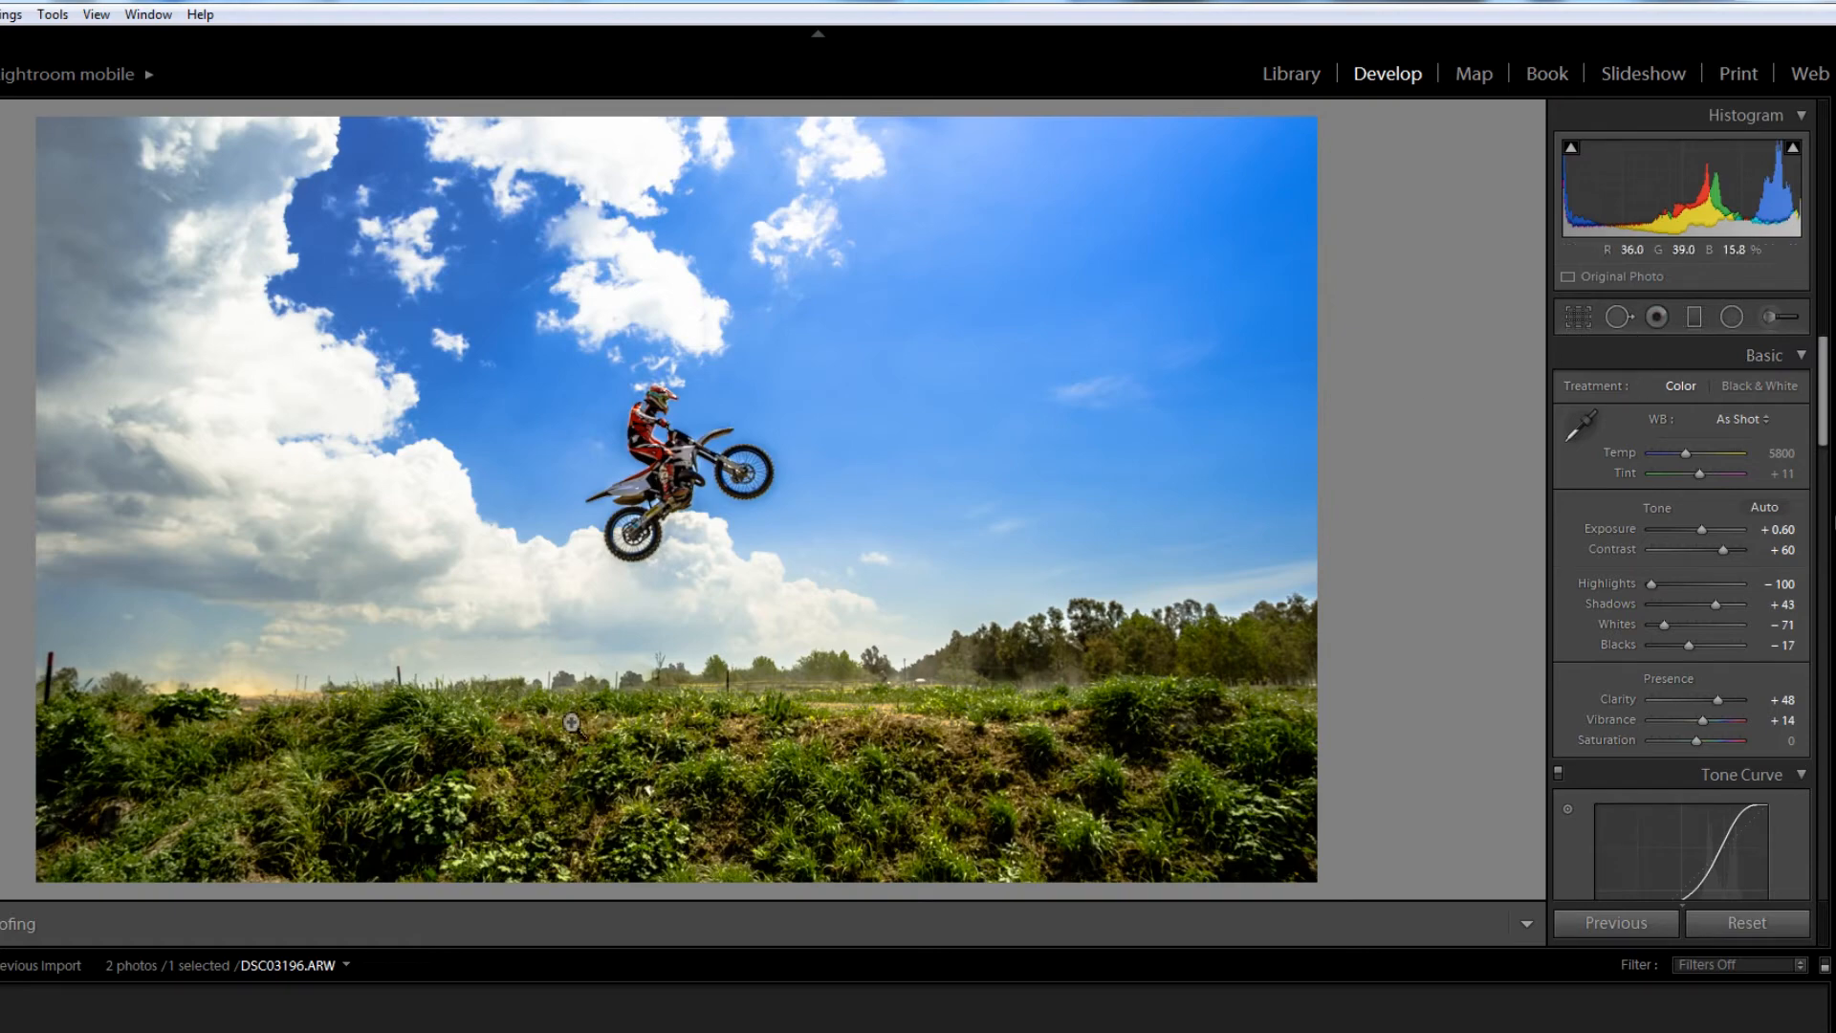
# Step: Shift the source area of the Heal spot over the removed post slightly so the trees and grass line blend better
pyautogui.click(617, 708)
pyautogui.moveTo(617, 708); pyautogui.dragTo(688, 541)
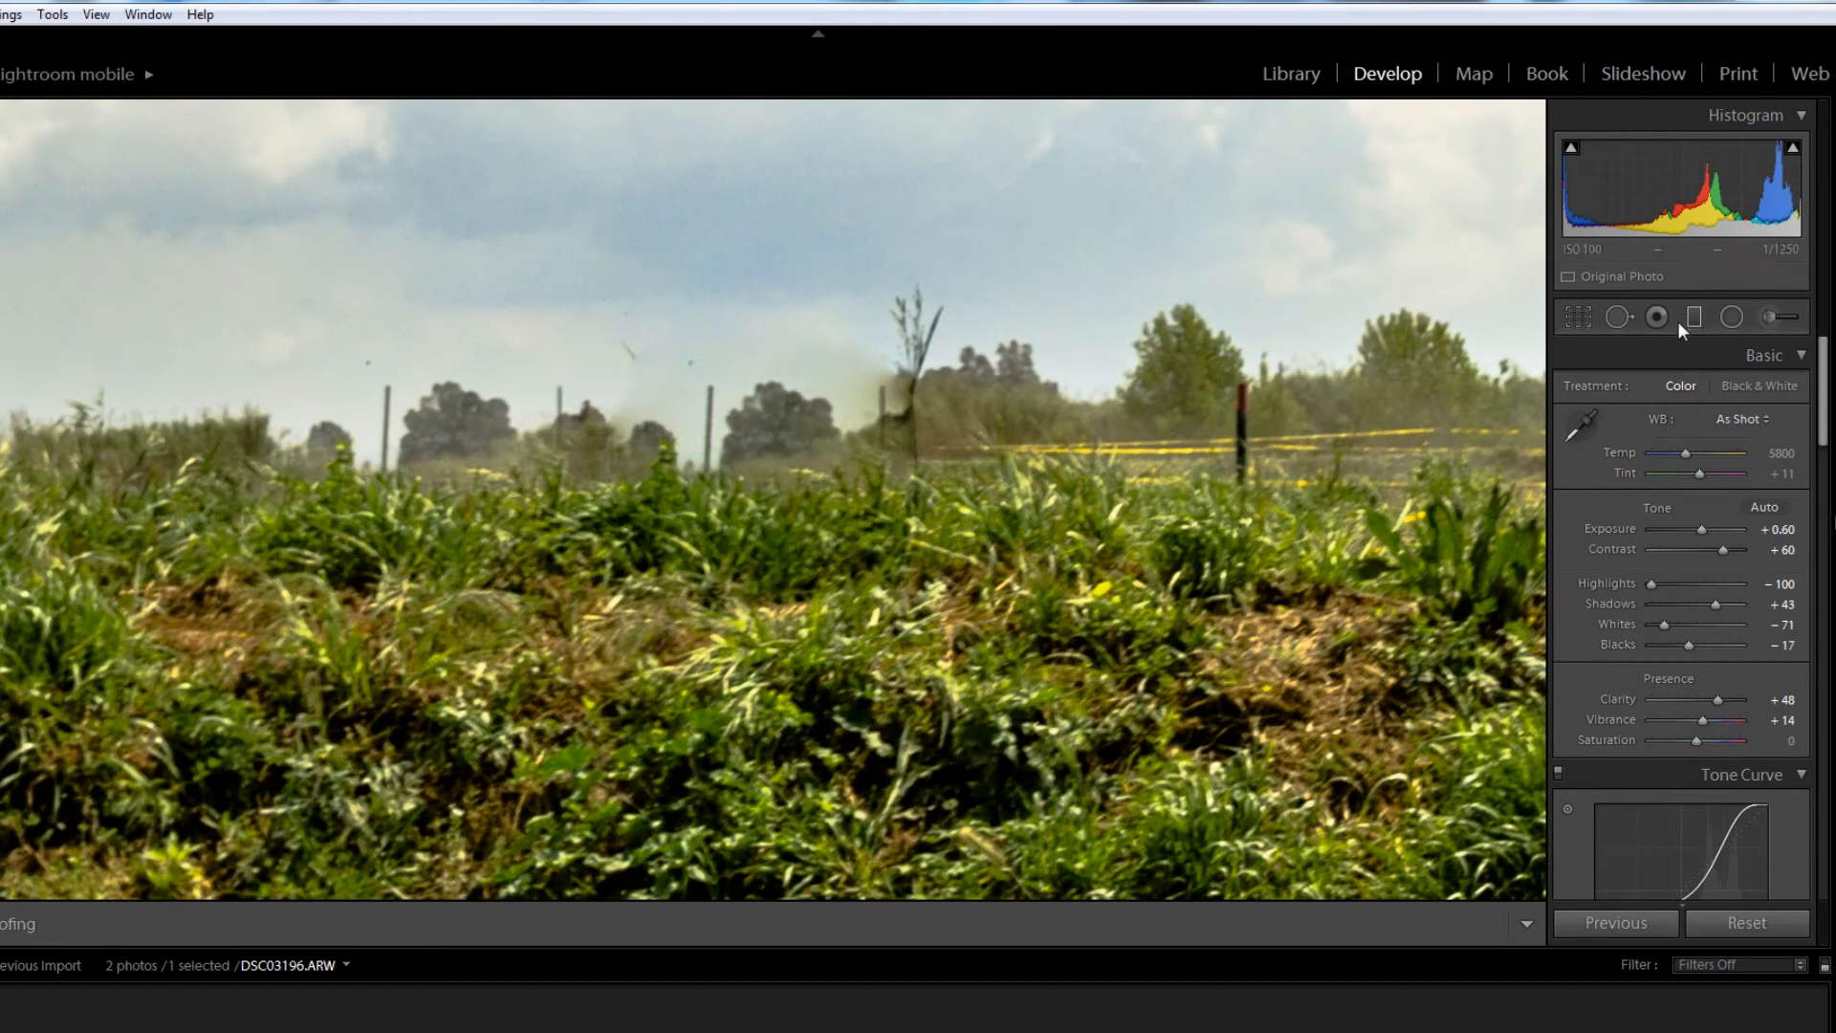
pyautogui.click(1617, 316)
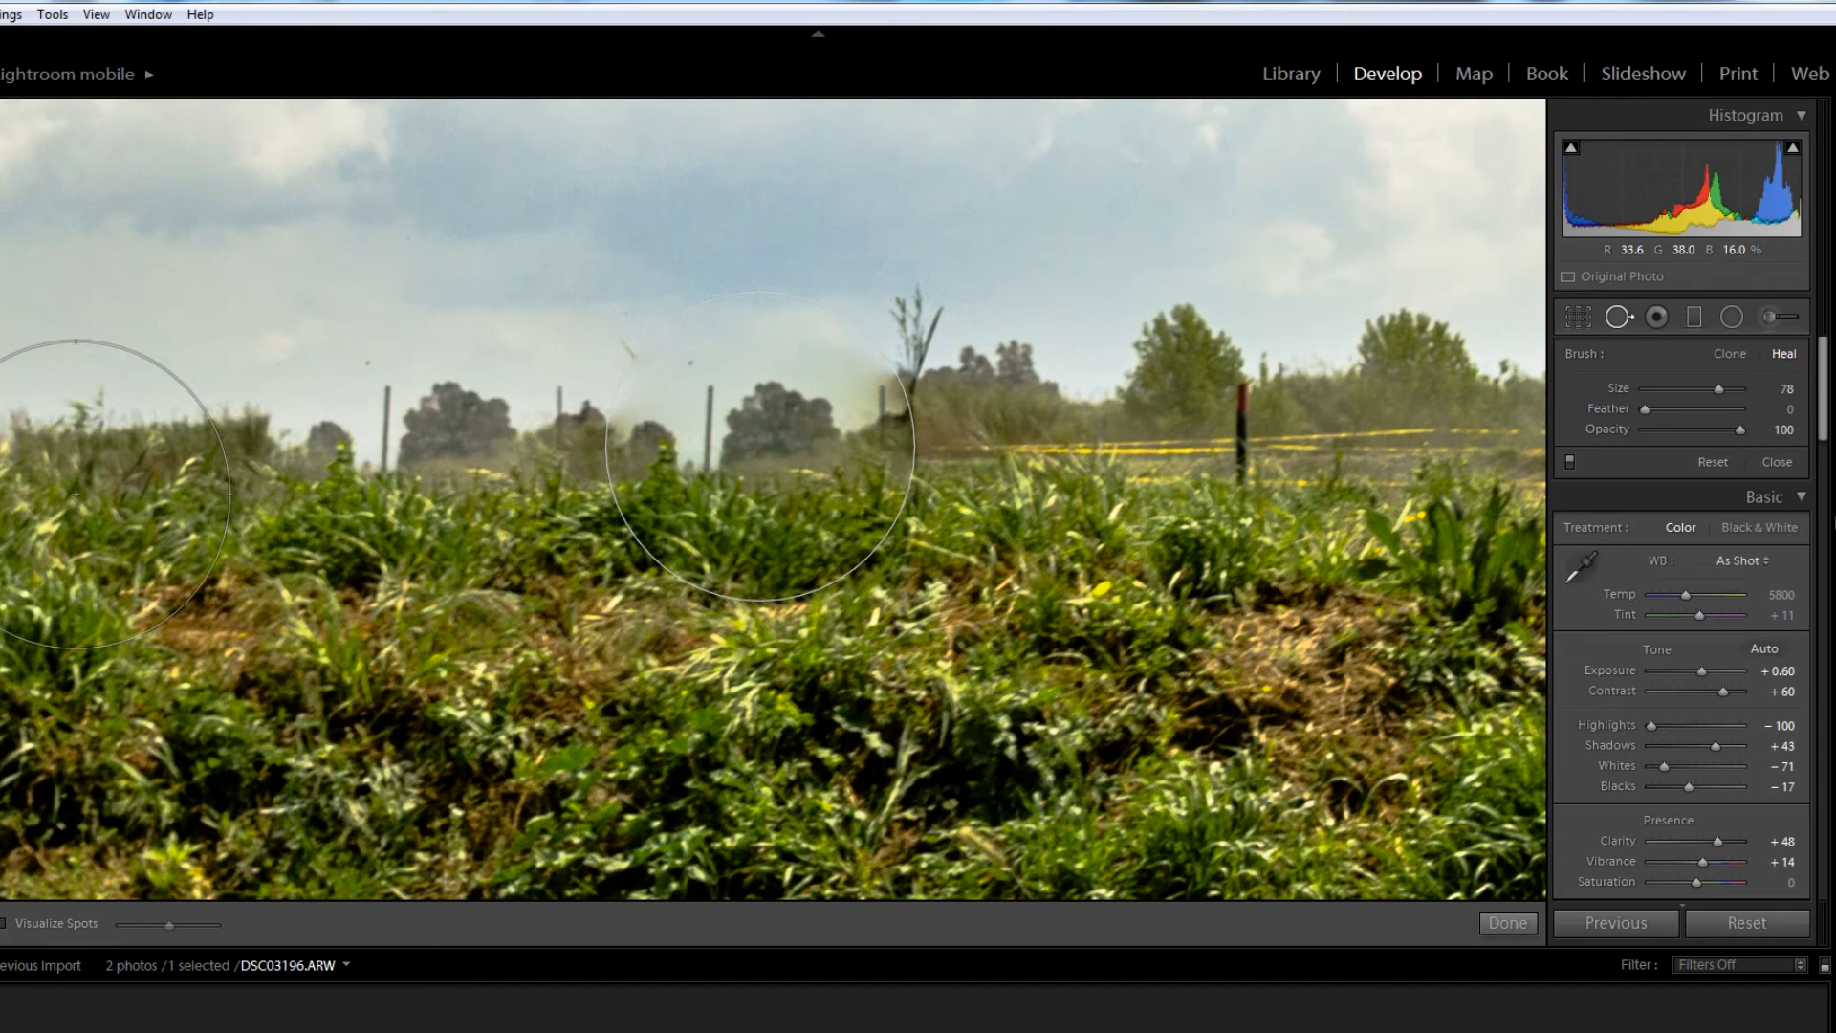
pyautogui.click(830, 458)
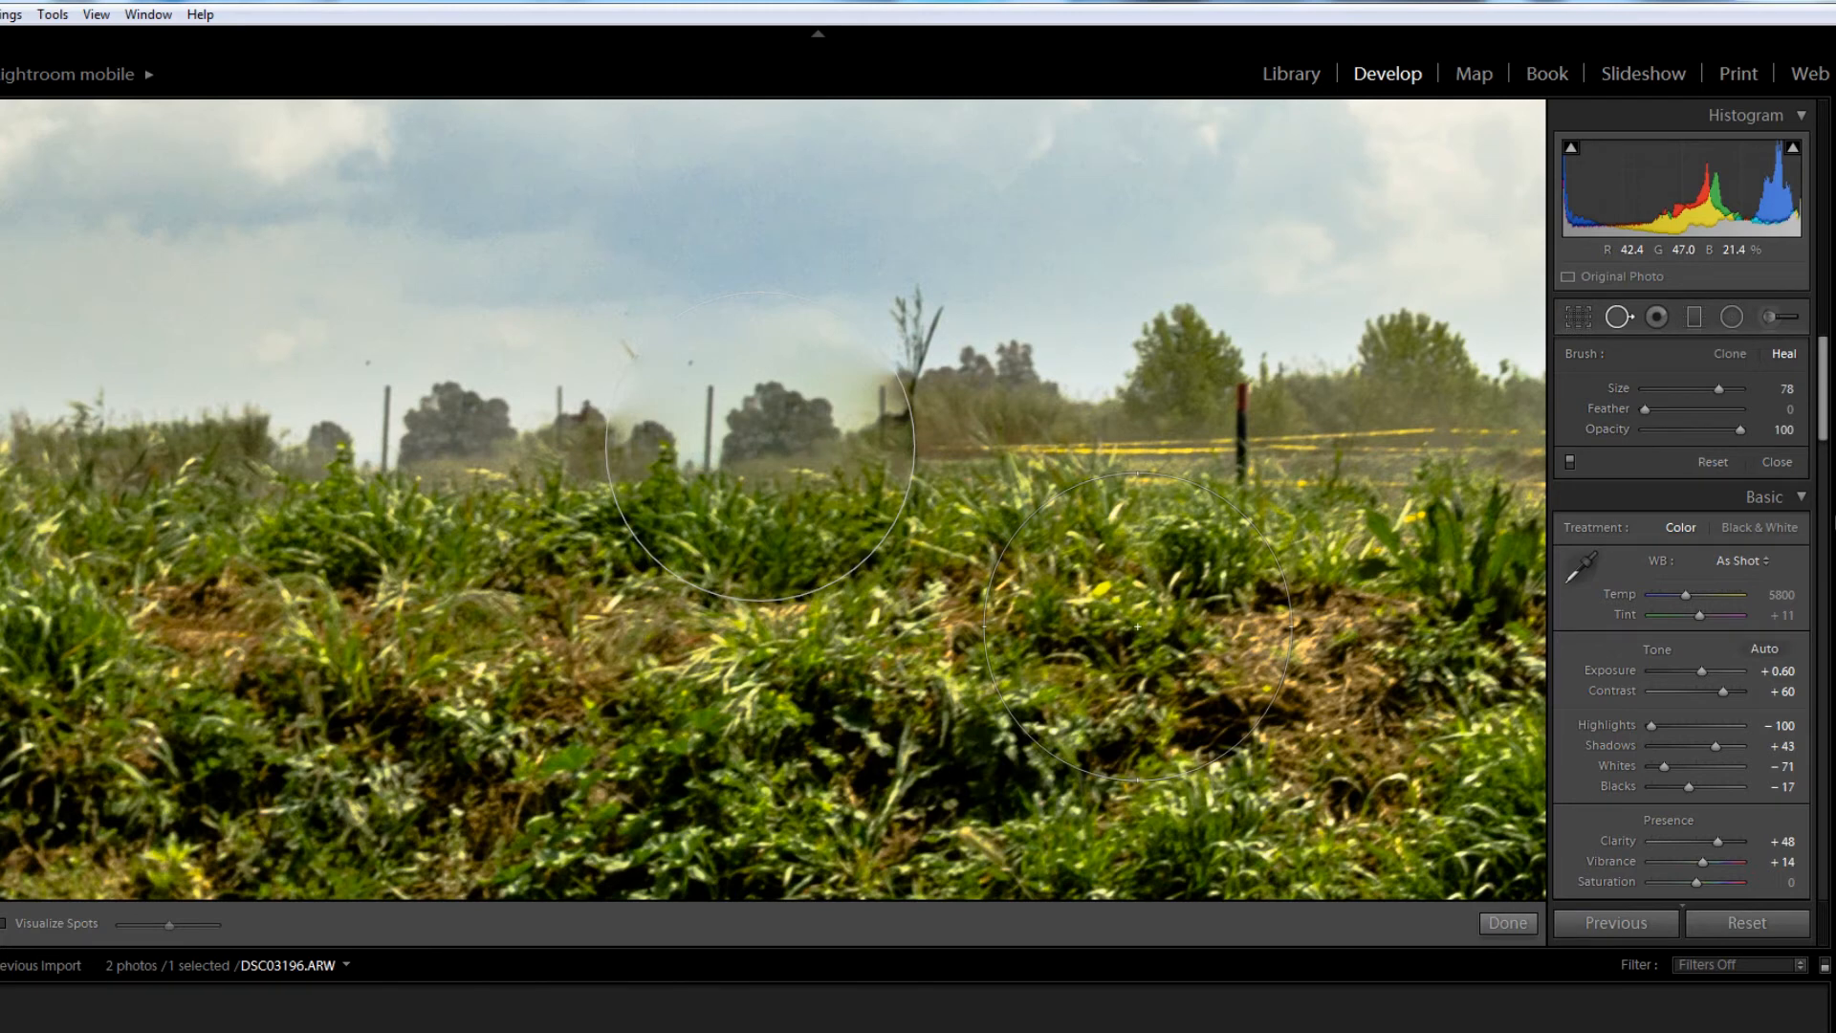
pyautogui.moveTo(1137, 627)
pyautogui.mouseDown()
pyautogui.moveTo(841, 718)
pyautogui.moveTo(677, 492)
pyautogui.moveTo(452, 469)
pyautogui.moveTo(436, 446)
pyautogui.mouseUp()
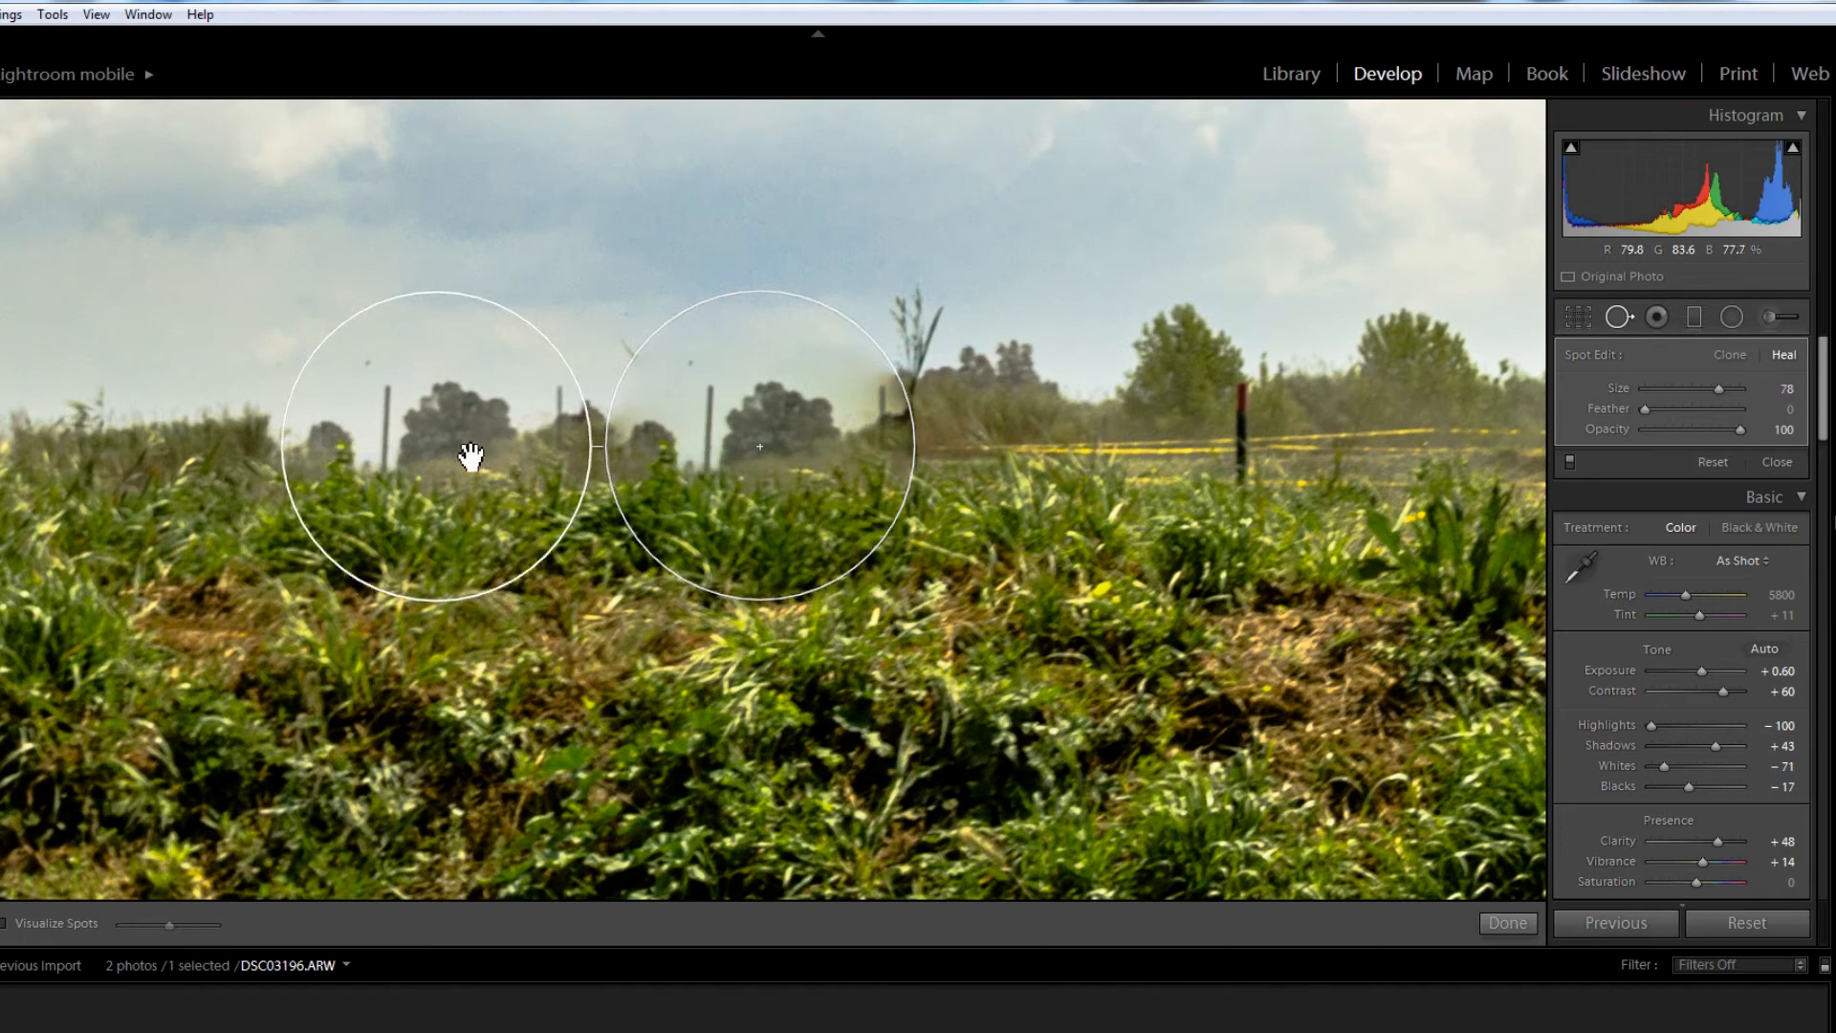
pyautogui.moveTo(452, 468); pyautogui.dragTo(474, 484)
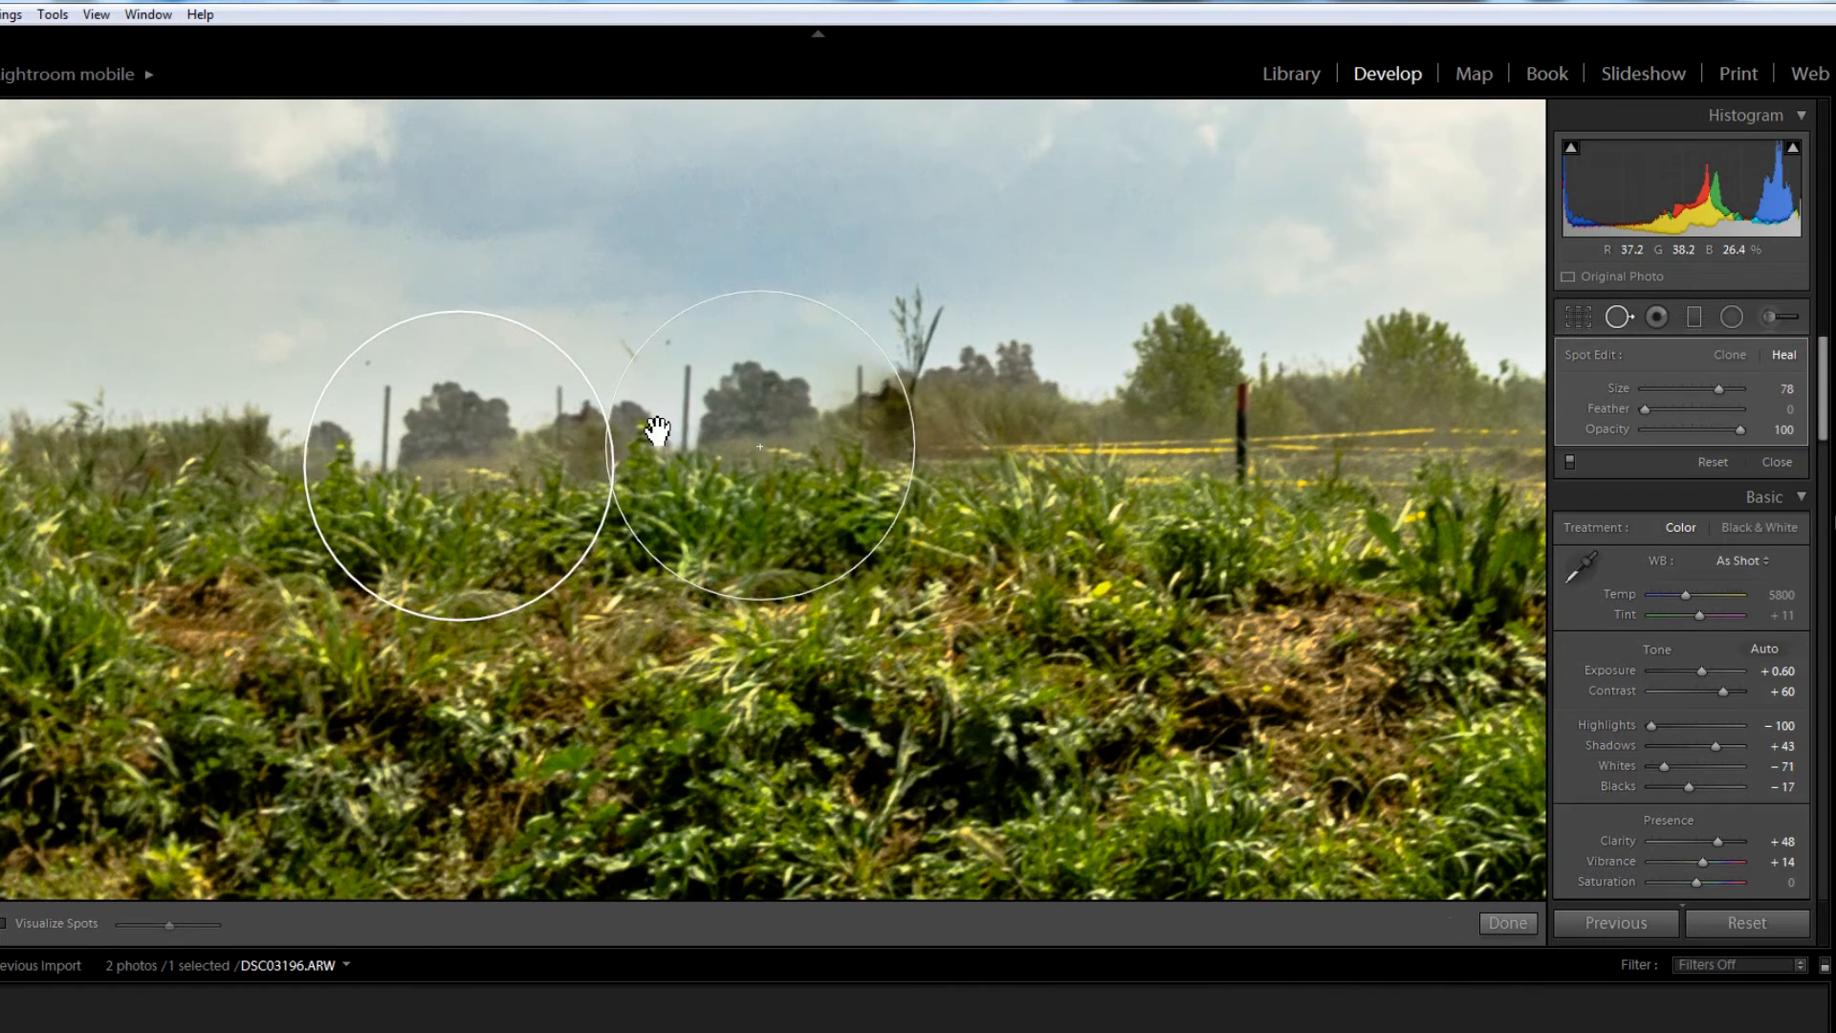
pyautogui.click(1618, 318)
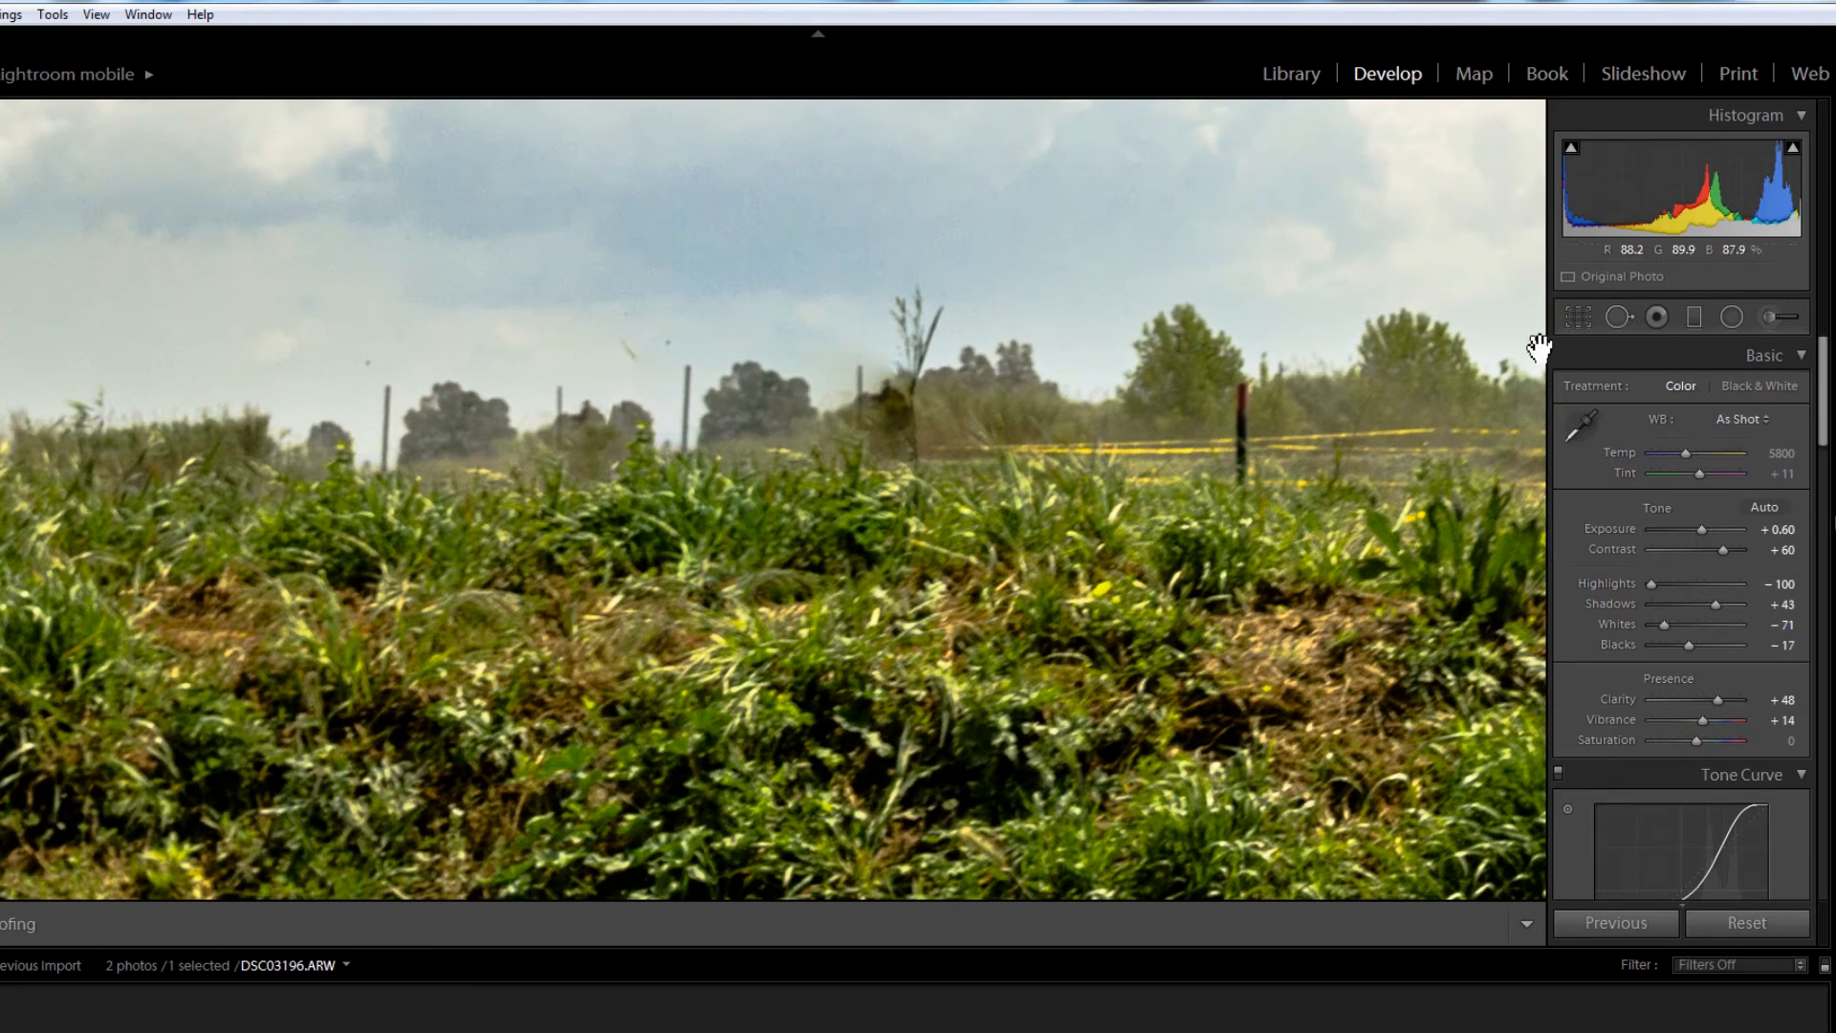
pyautogui.click(1239, 466)
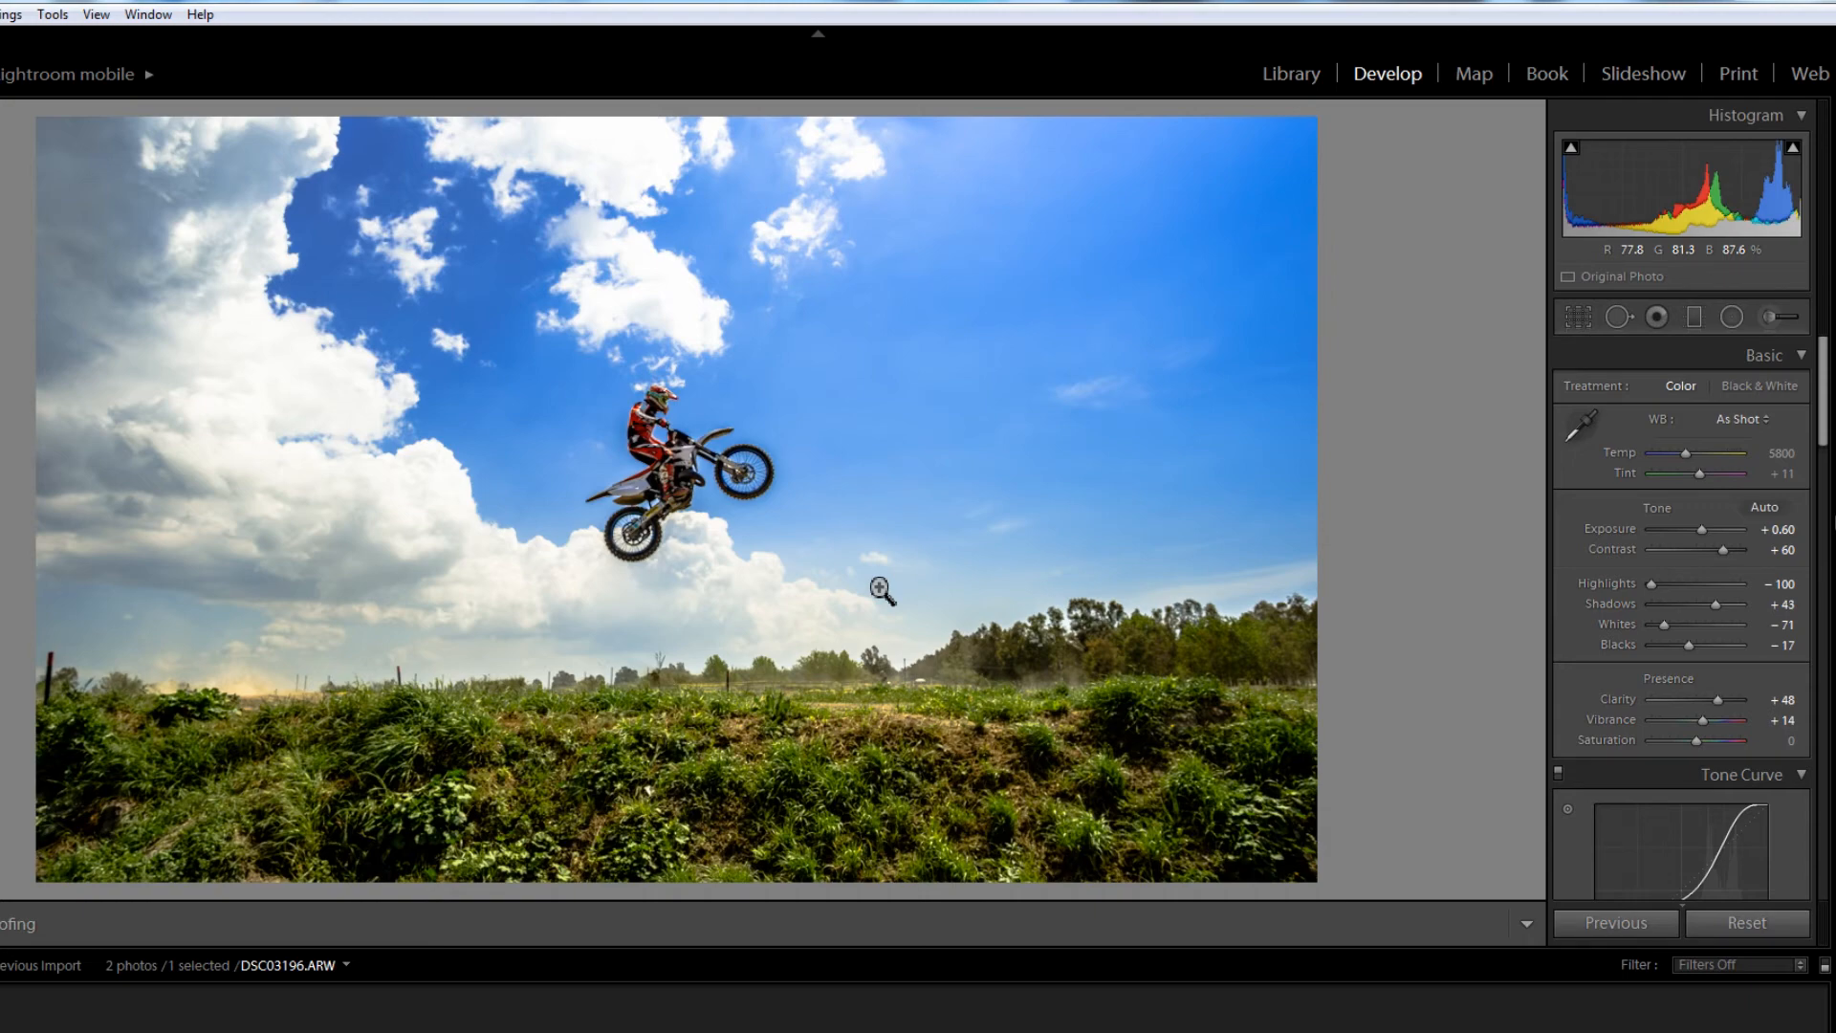
# Step: Set the photo's sharpening to Amount 75, Radius 1.5 and Detail 50, with Luminance noise reduction at 21
pyautogui.click(606, 533)
pyautogui.moveTo(606, 533); pyautogui.dragTo(381, 526)
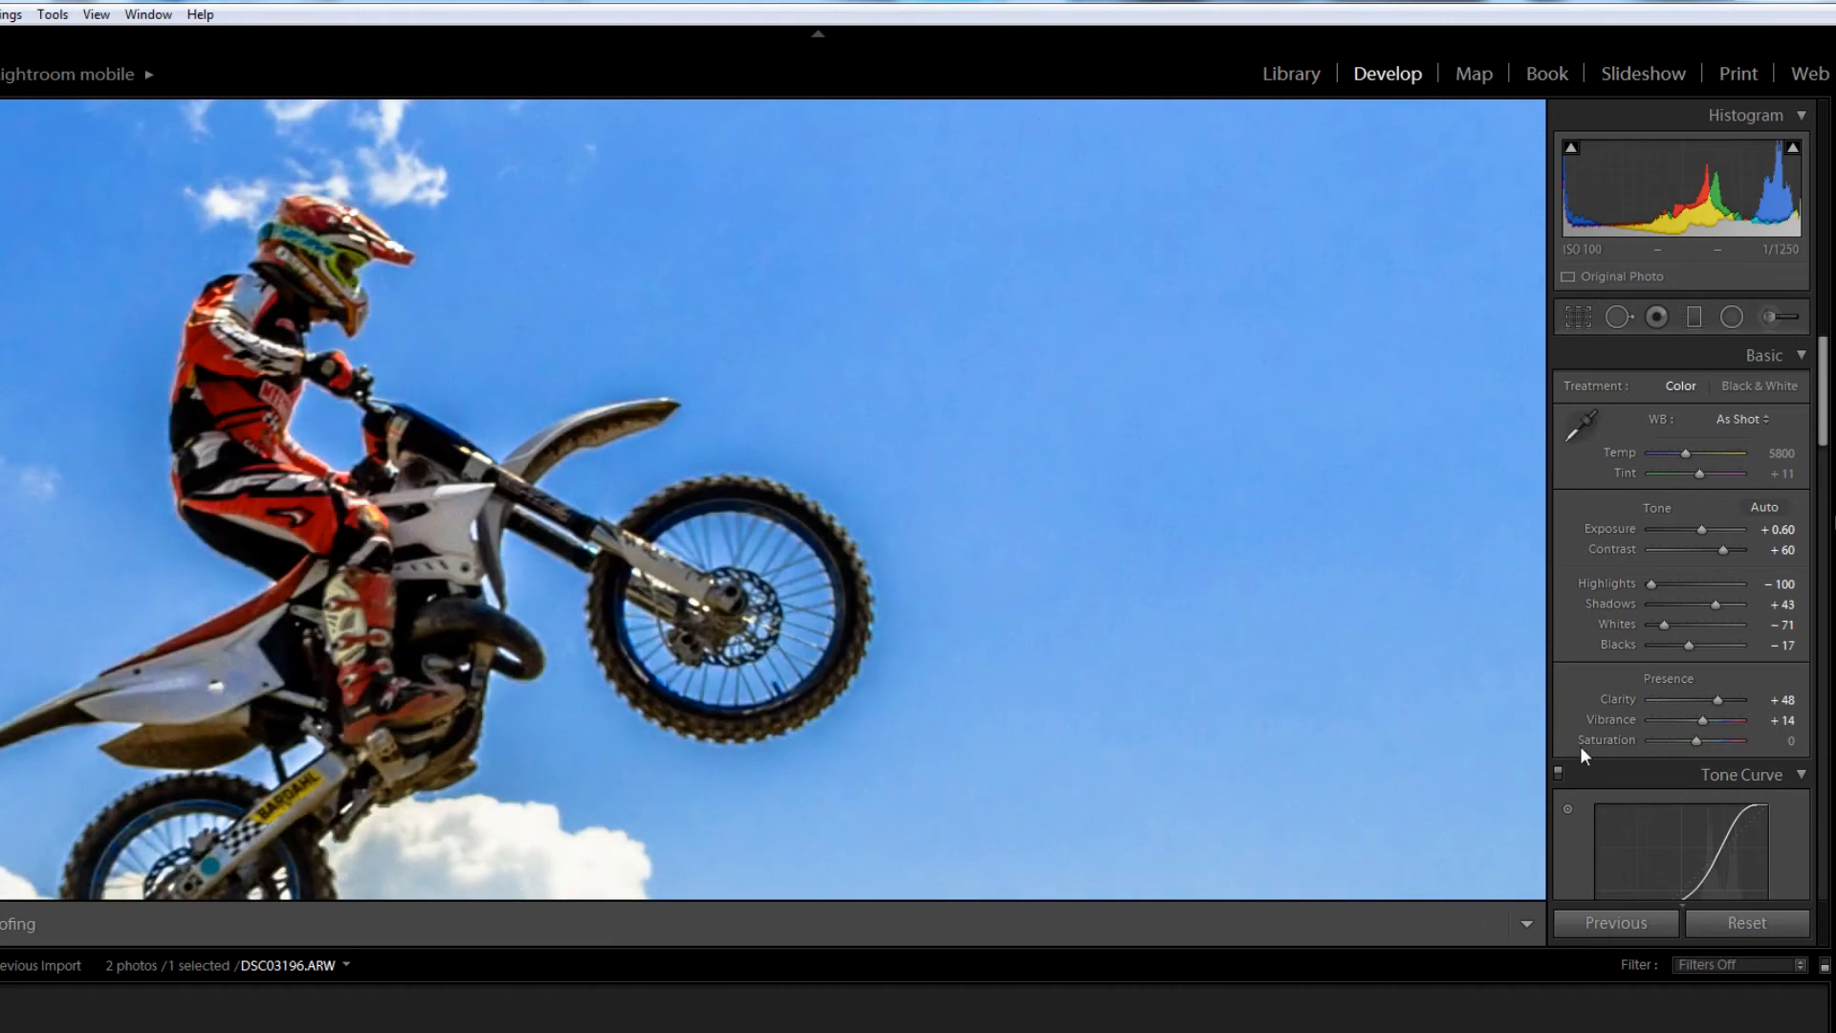
pyautogui.scroll(-10, 1580, 746)
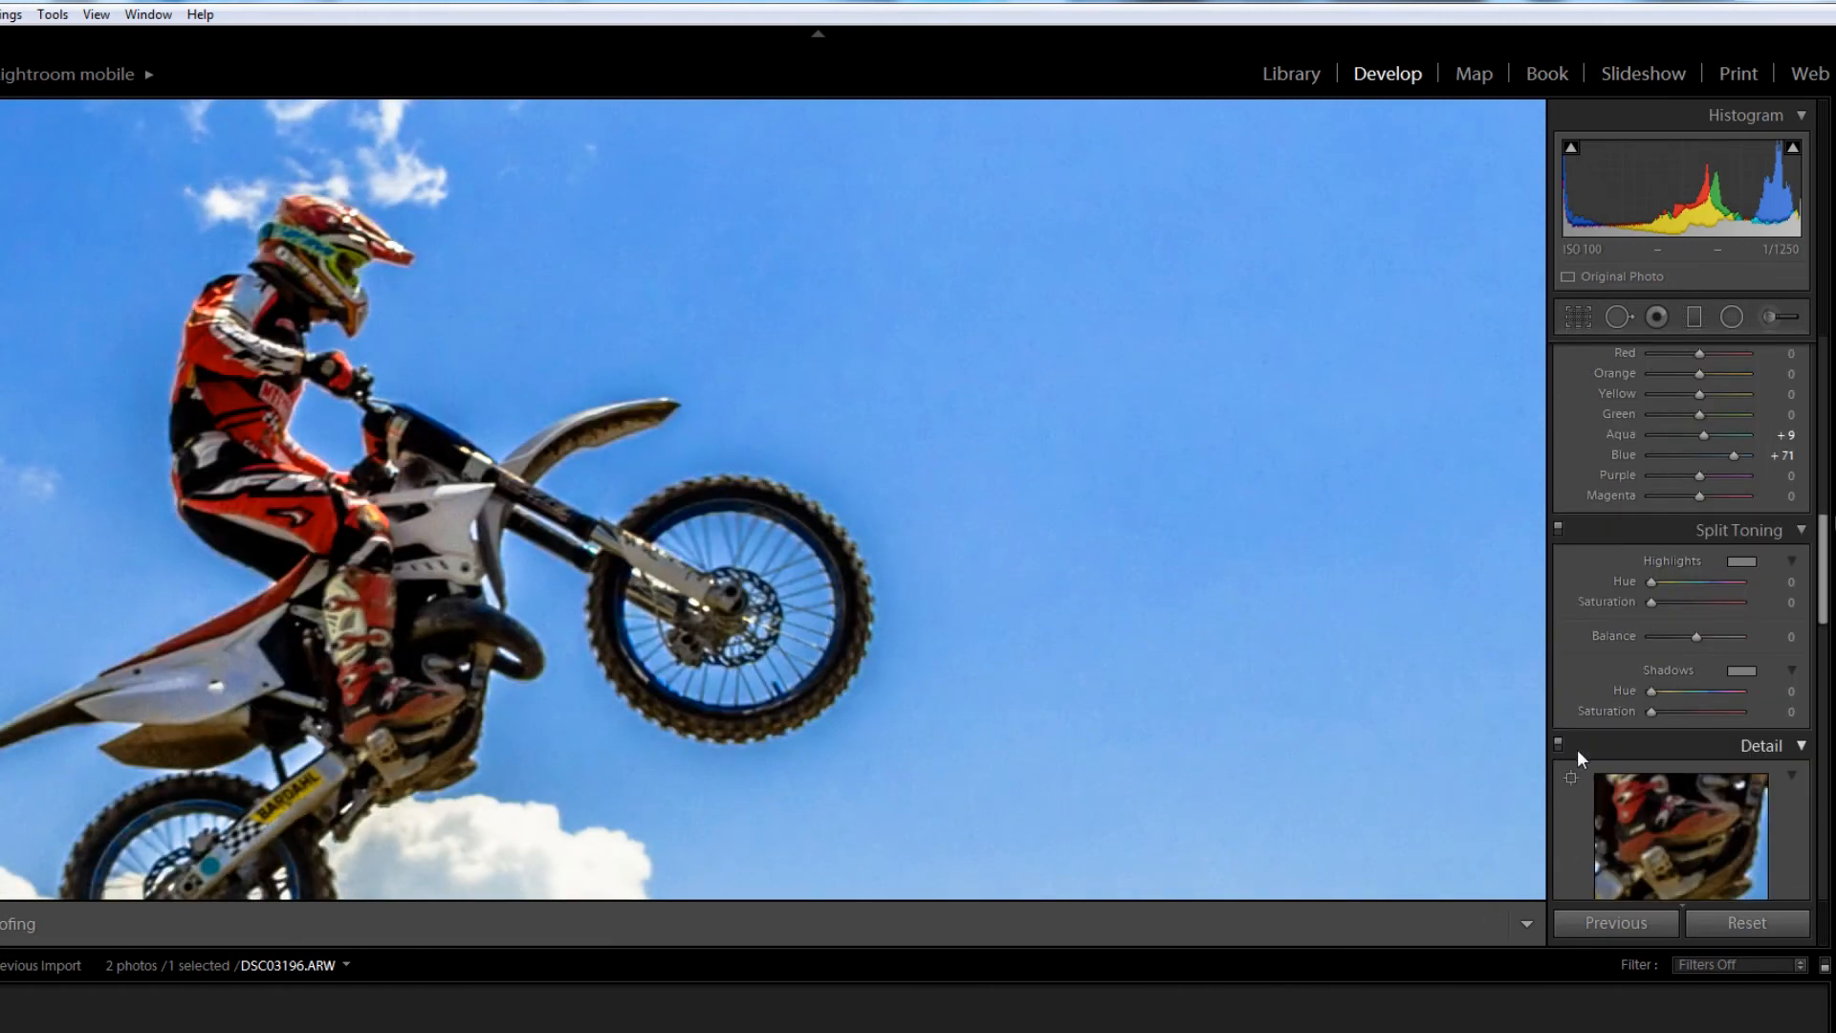
pyautogui.scroll(-5, 1576, 749)
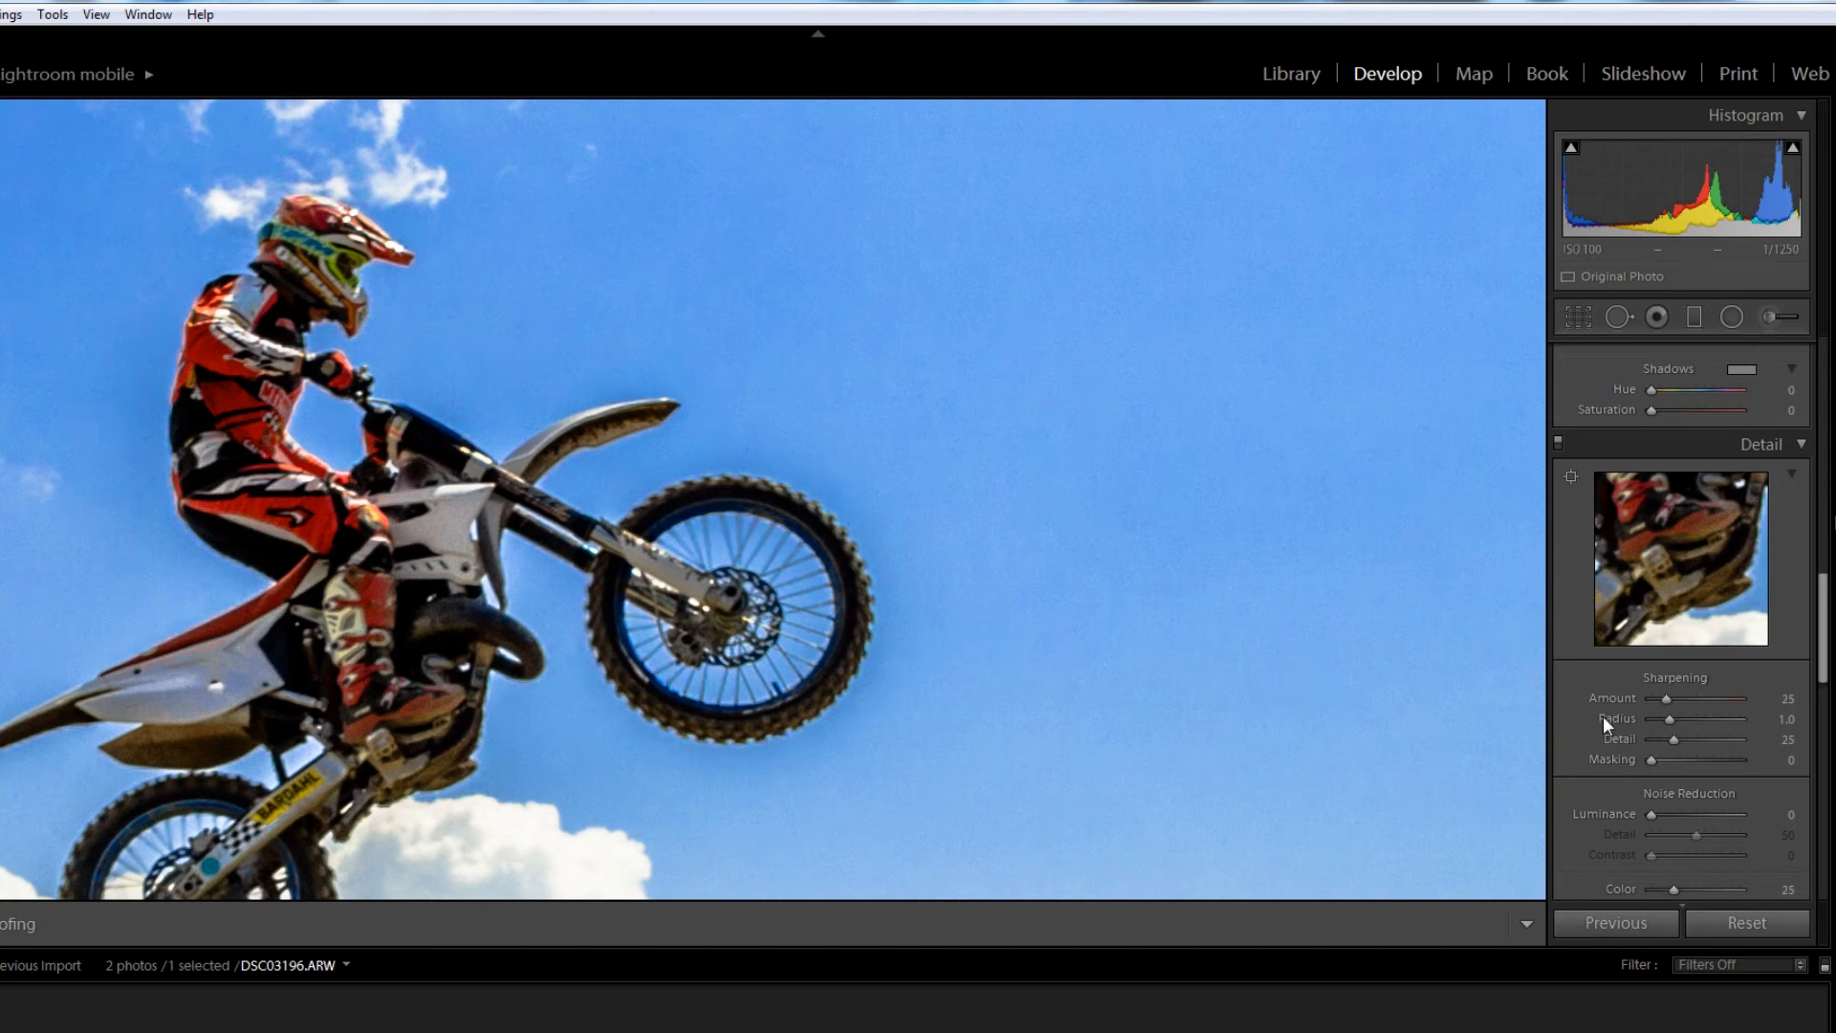
pyautogui.click(1697, 701)
pyautogui.click(1685, 718)
pyautogui.click(1672, 815)
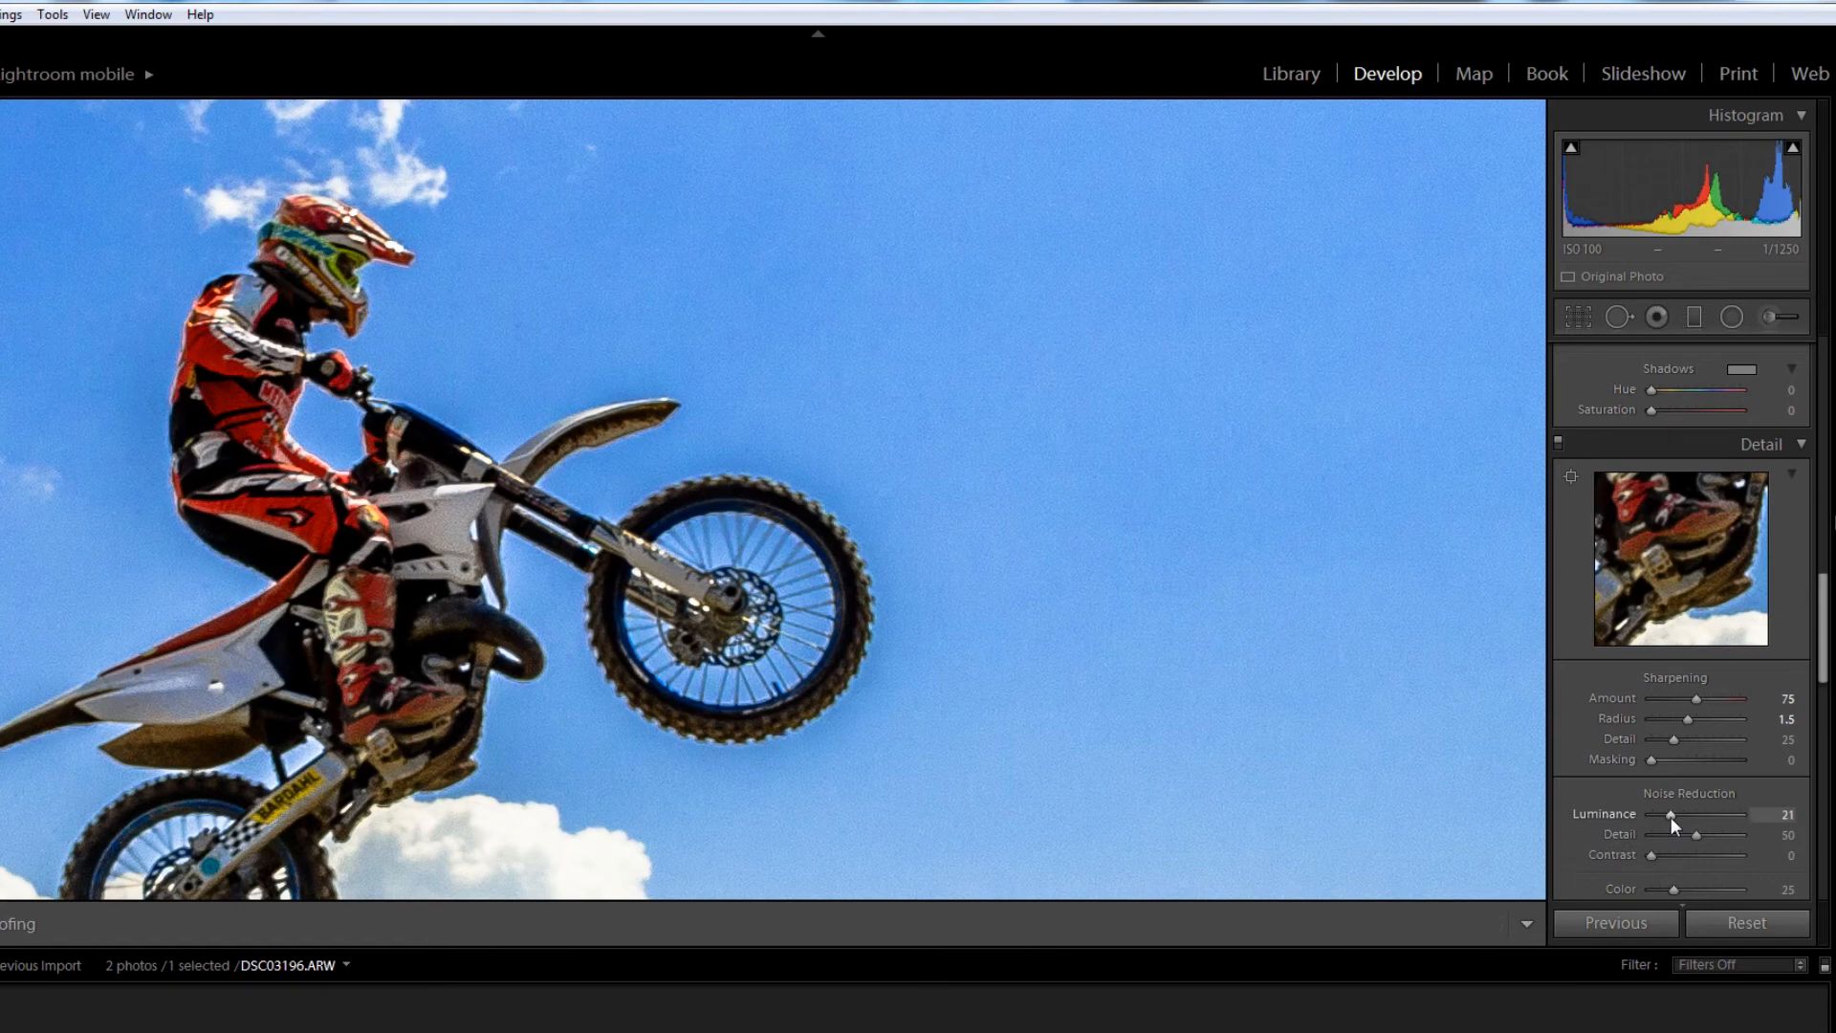
pyautogui.click(1697, 741)
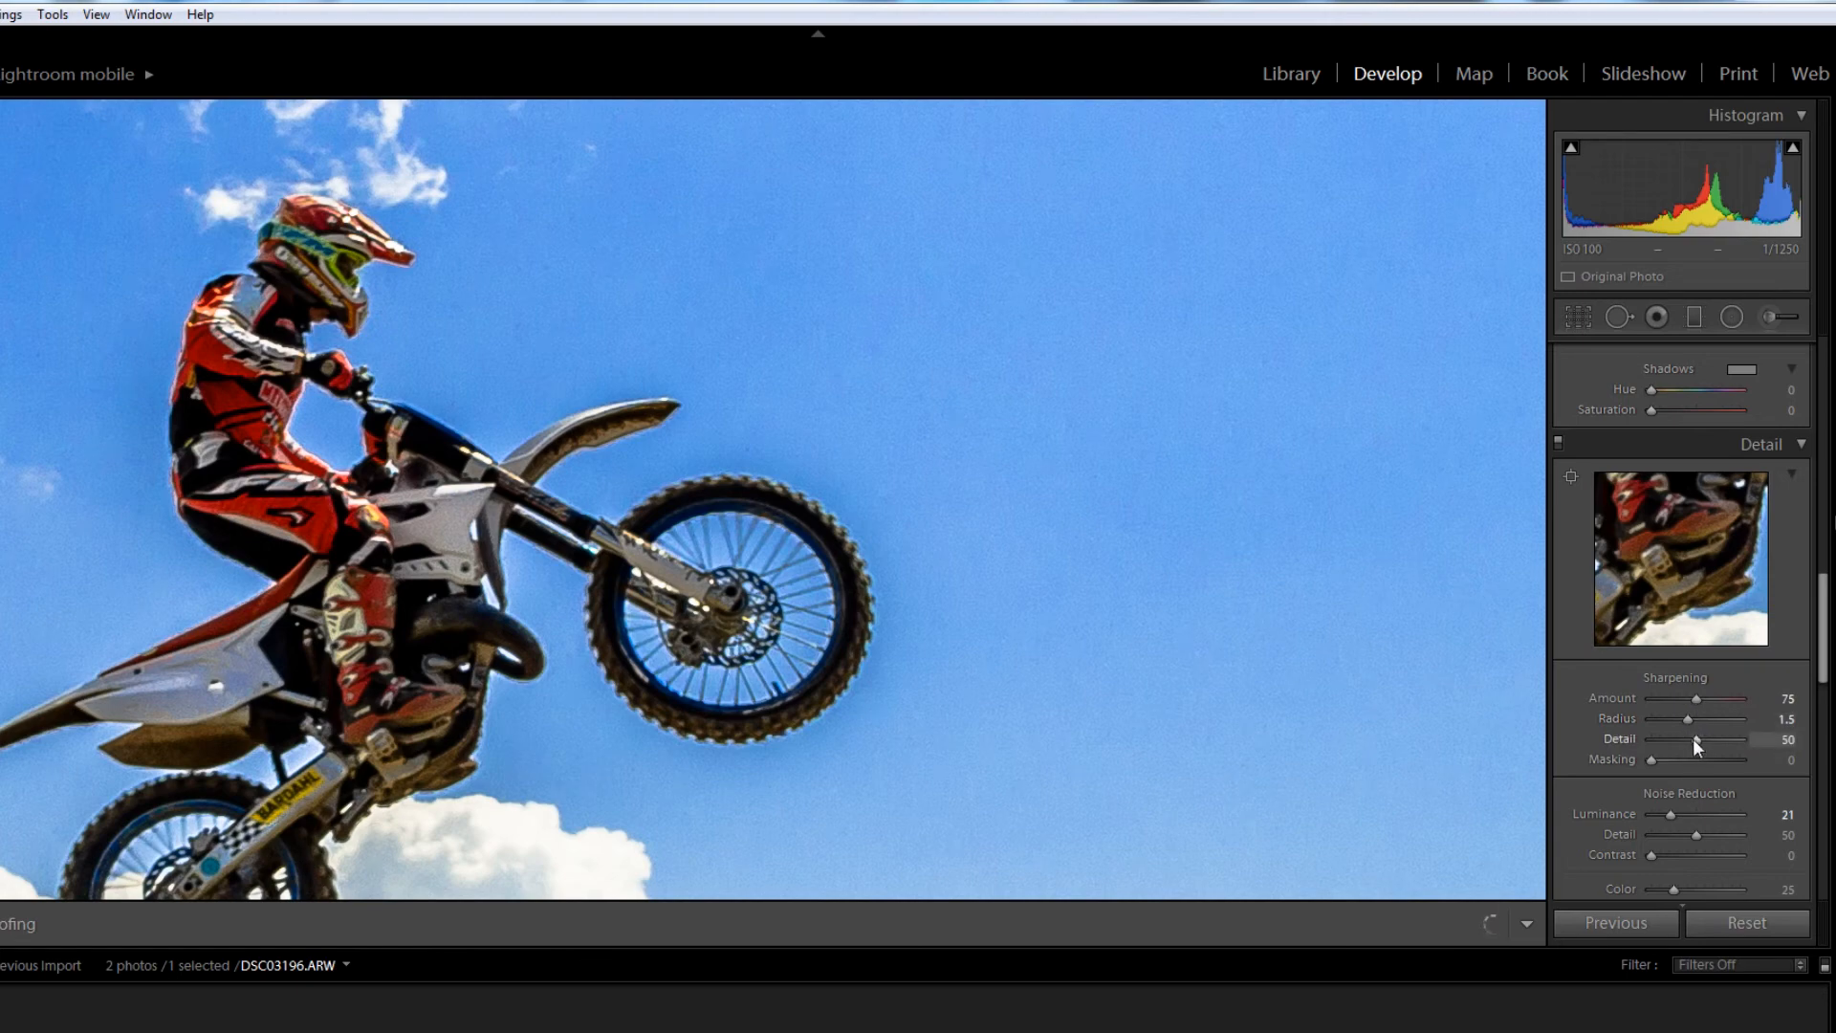
# Step: Raise the Luminance noise reduction to 38 and check the rider and bike up close
pyautogui.click(1686, 814)
pyautogui.click(1045, 613)
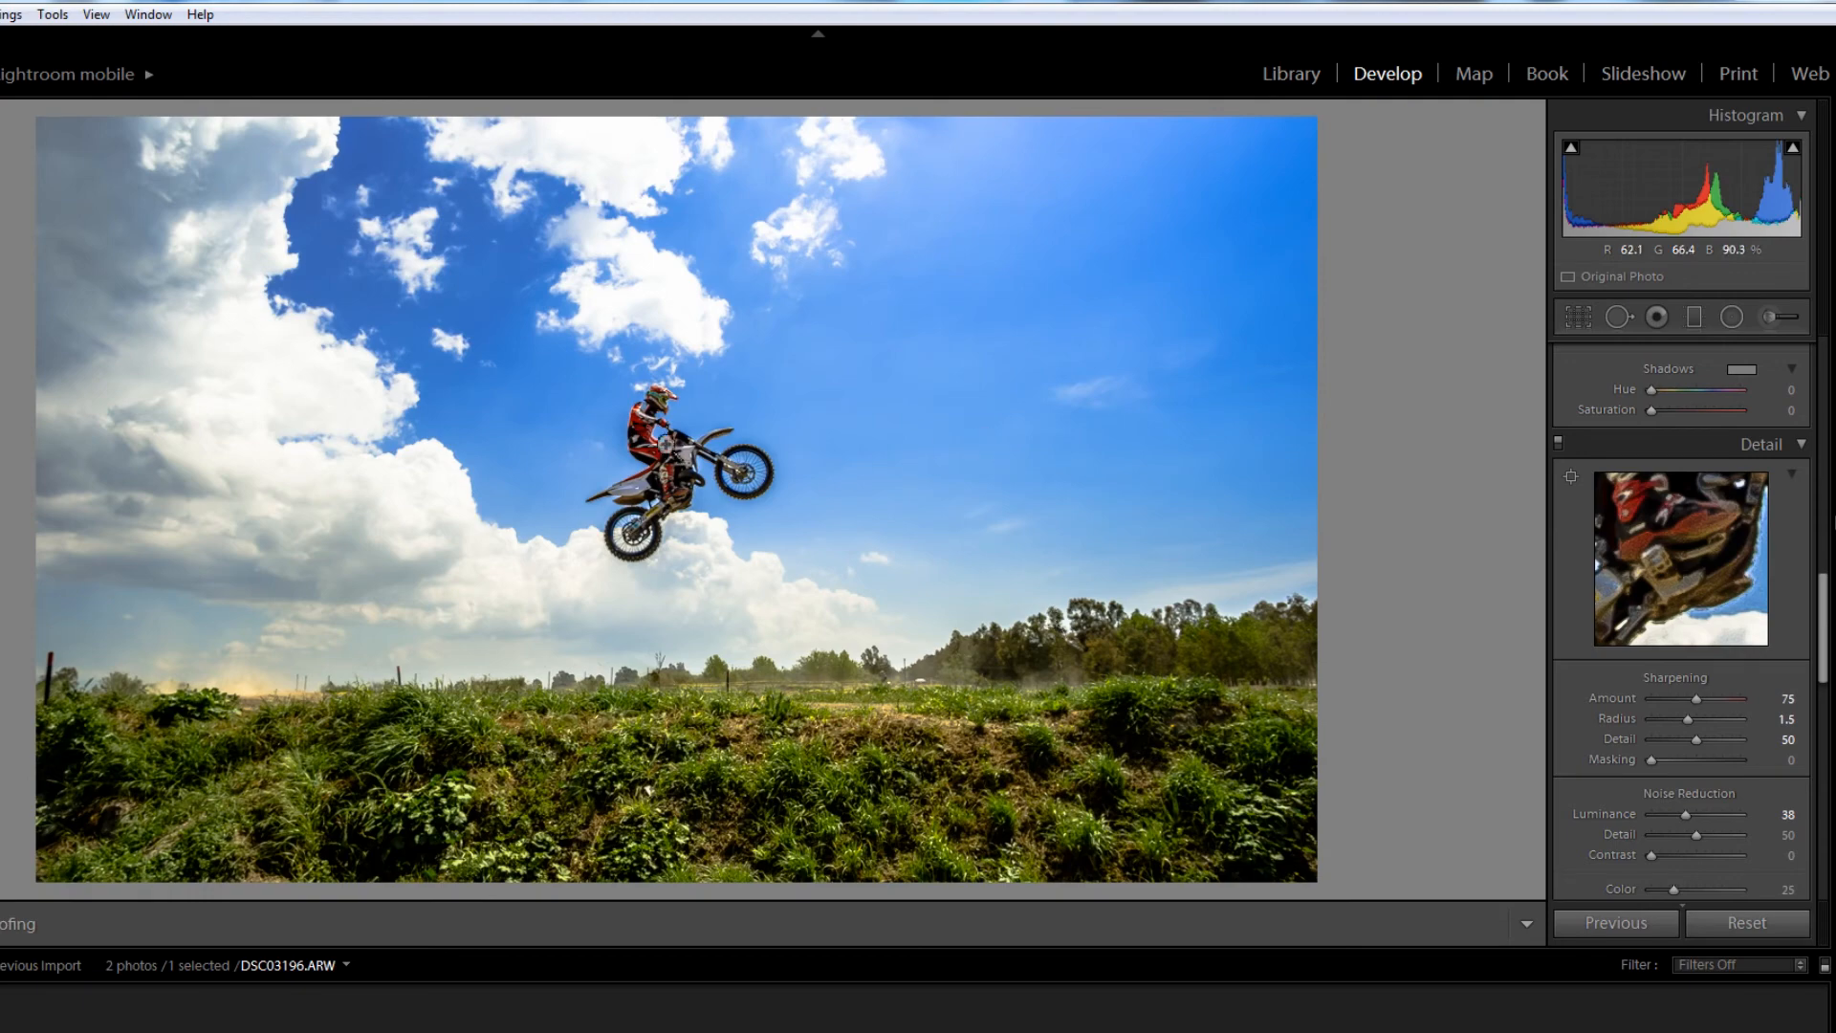
pyautogui.click(670, 444)
pyautogui.moveTo(670, 445); pyautogui.dragTo(606, 624)
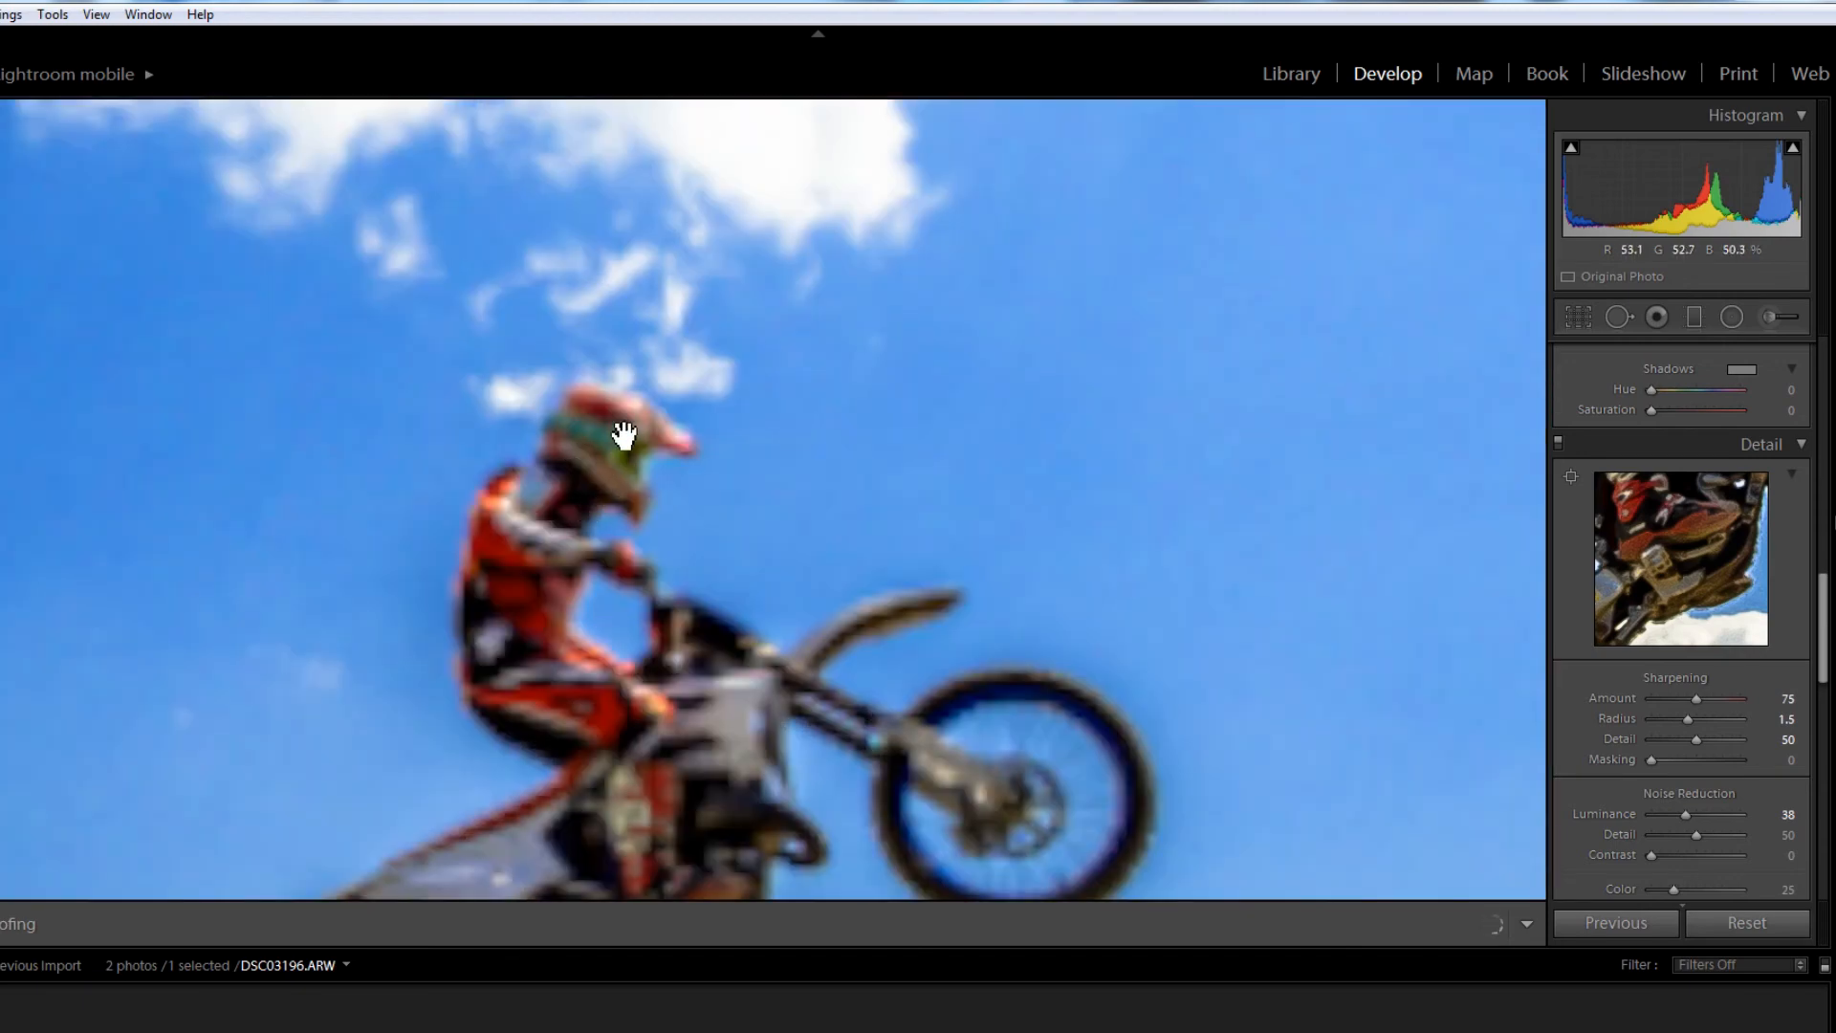
pyautogui.moveTo(582, 517); pyautogui.dragTo(526, 405)
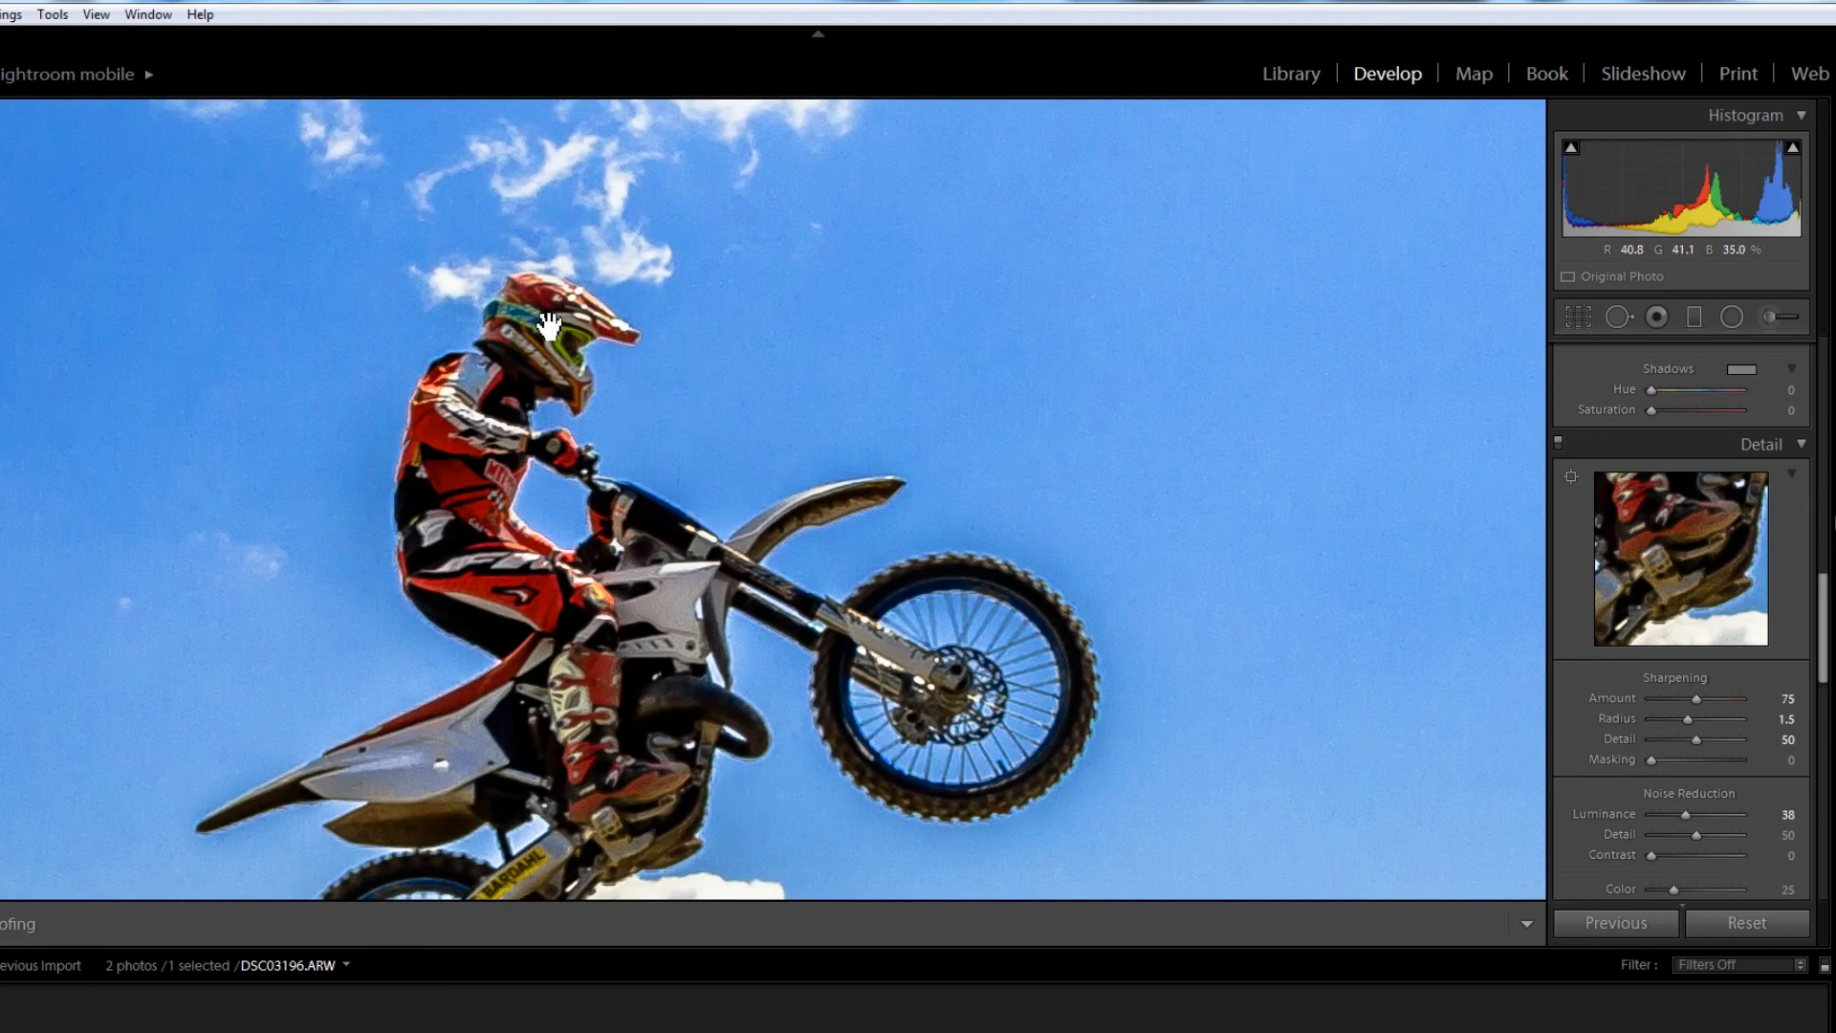
# Step: Zoom out to the whole photo, reduce the Blue saturation to +40 and cool the white balance temperature
pyautogui.moveTo(529, 499); pyautogui.dragTo(534, 495)
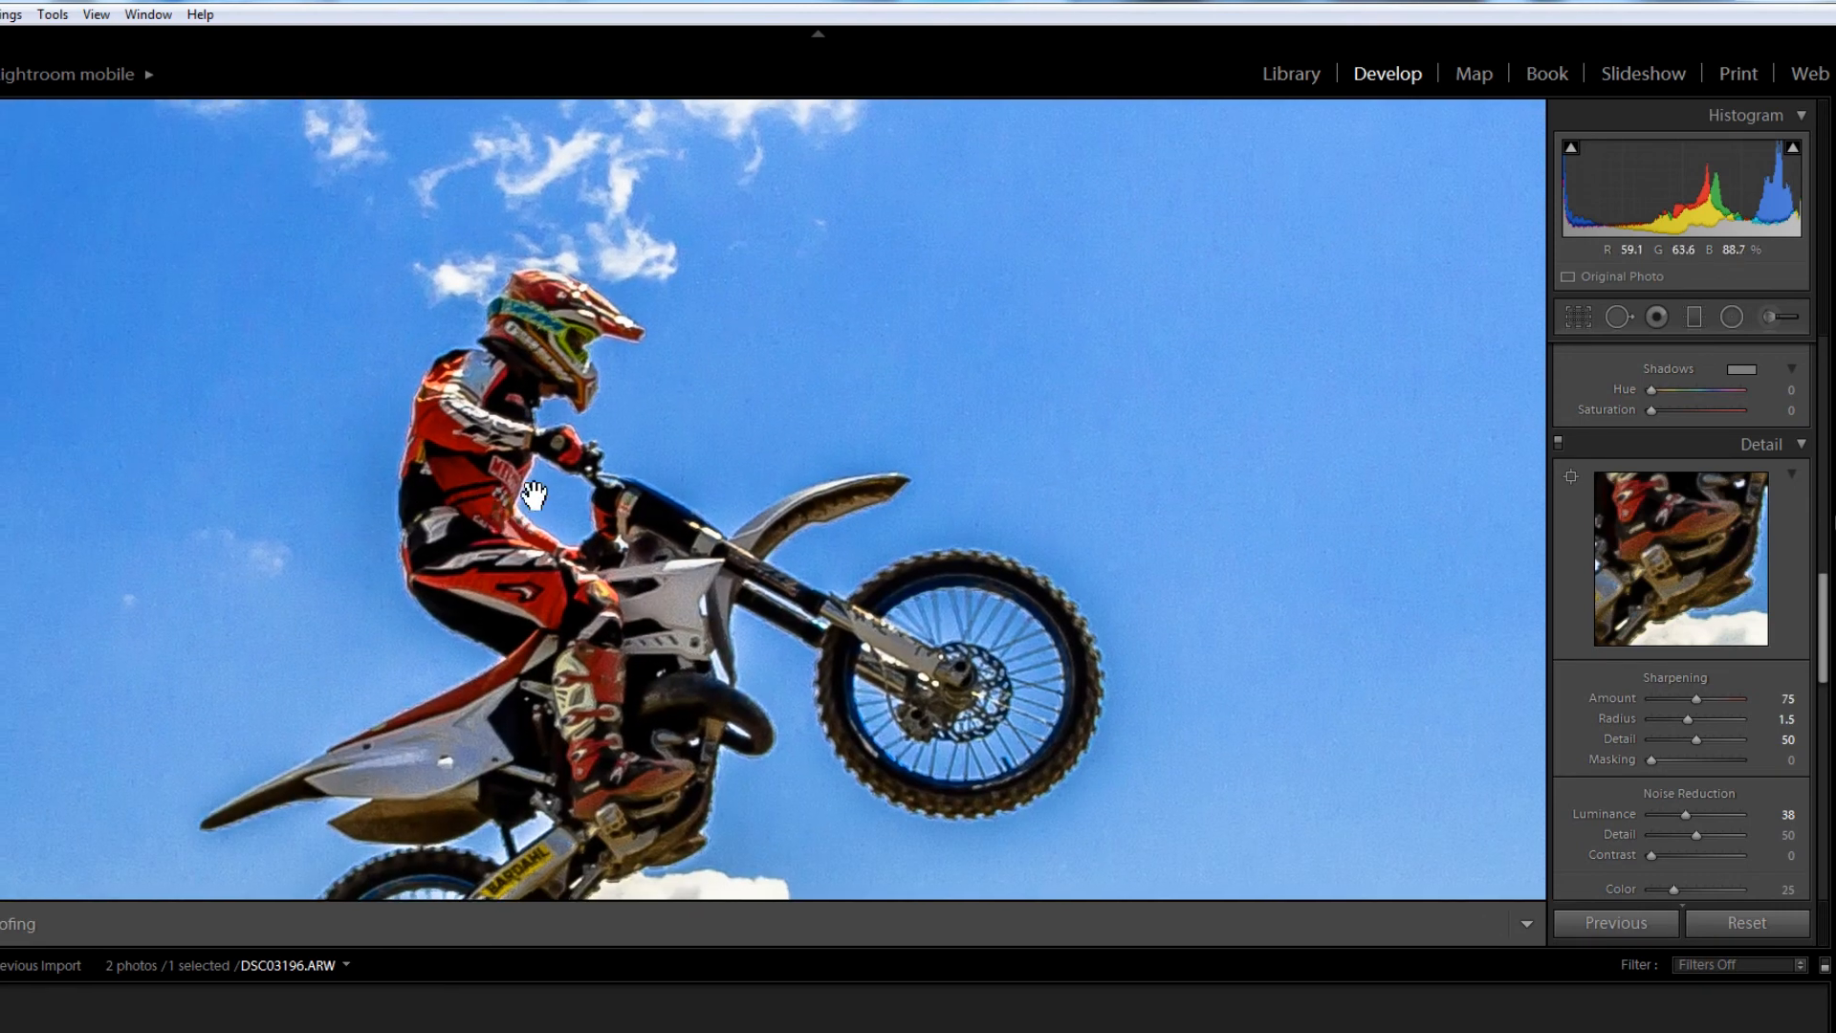
pyautogui.click(534, 496)
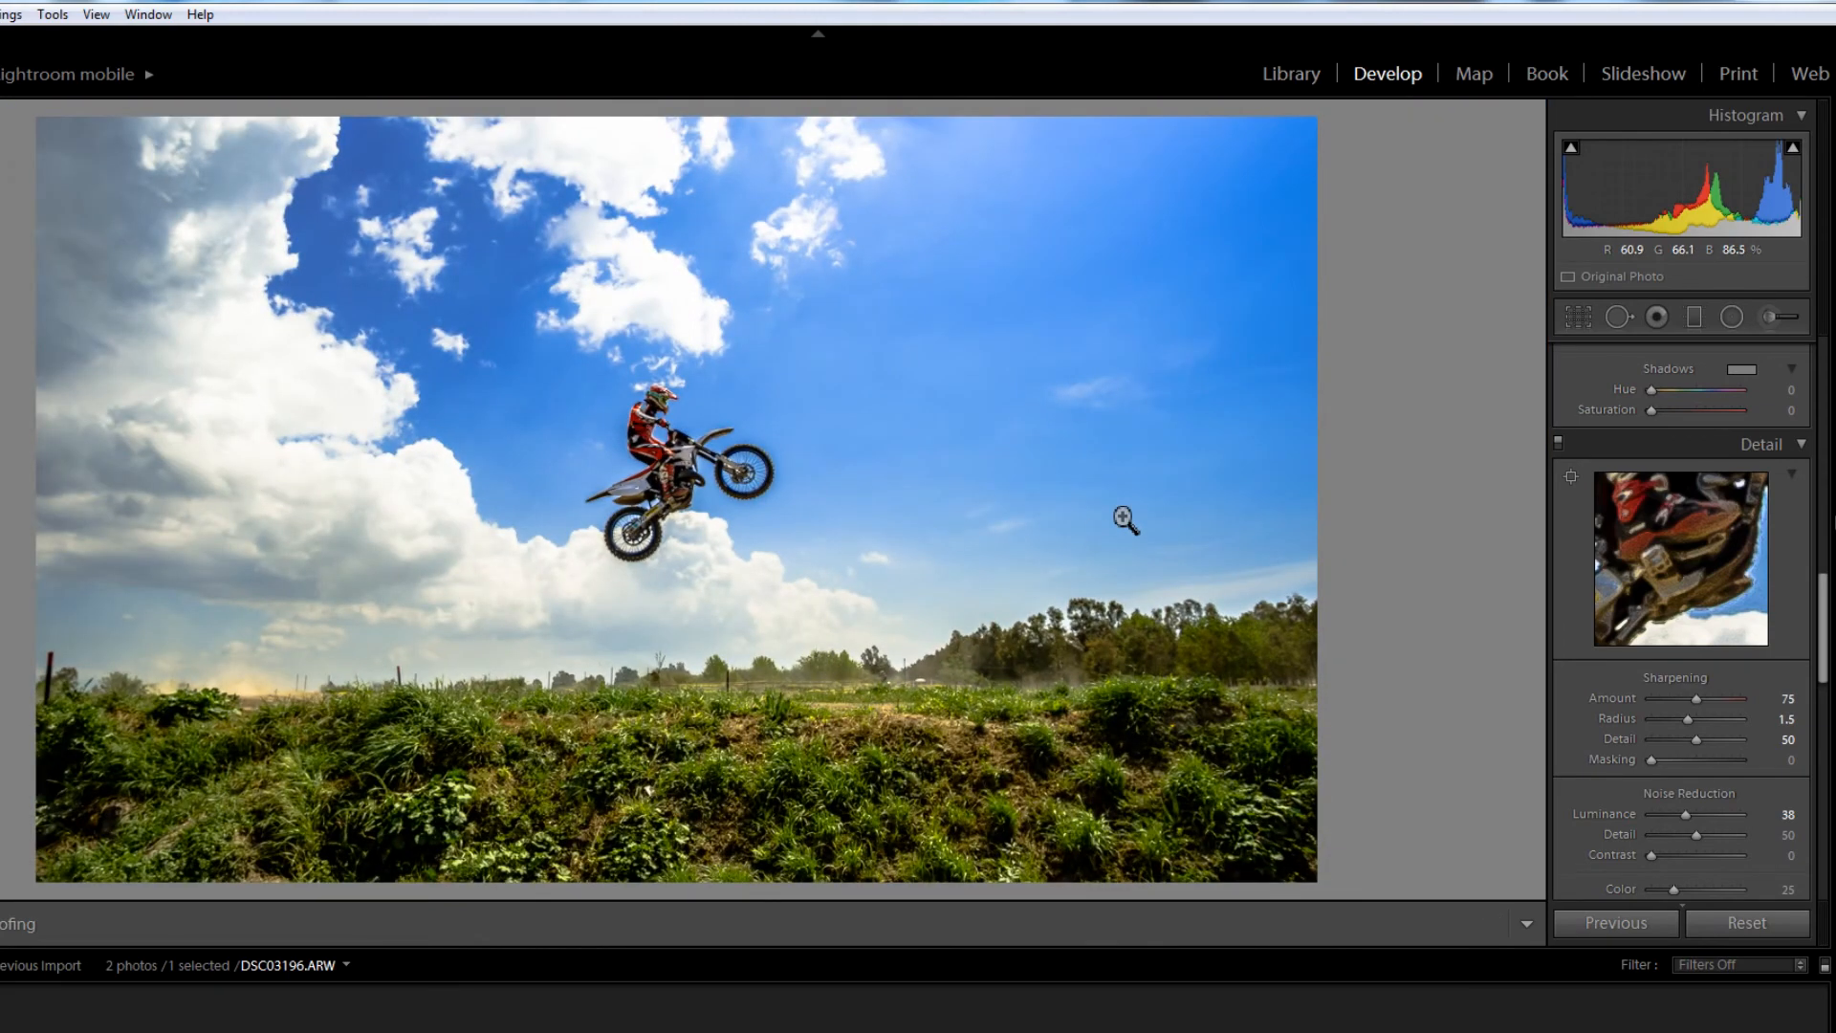
pyautogui.scroll(5, 1588, 674)
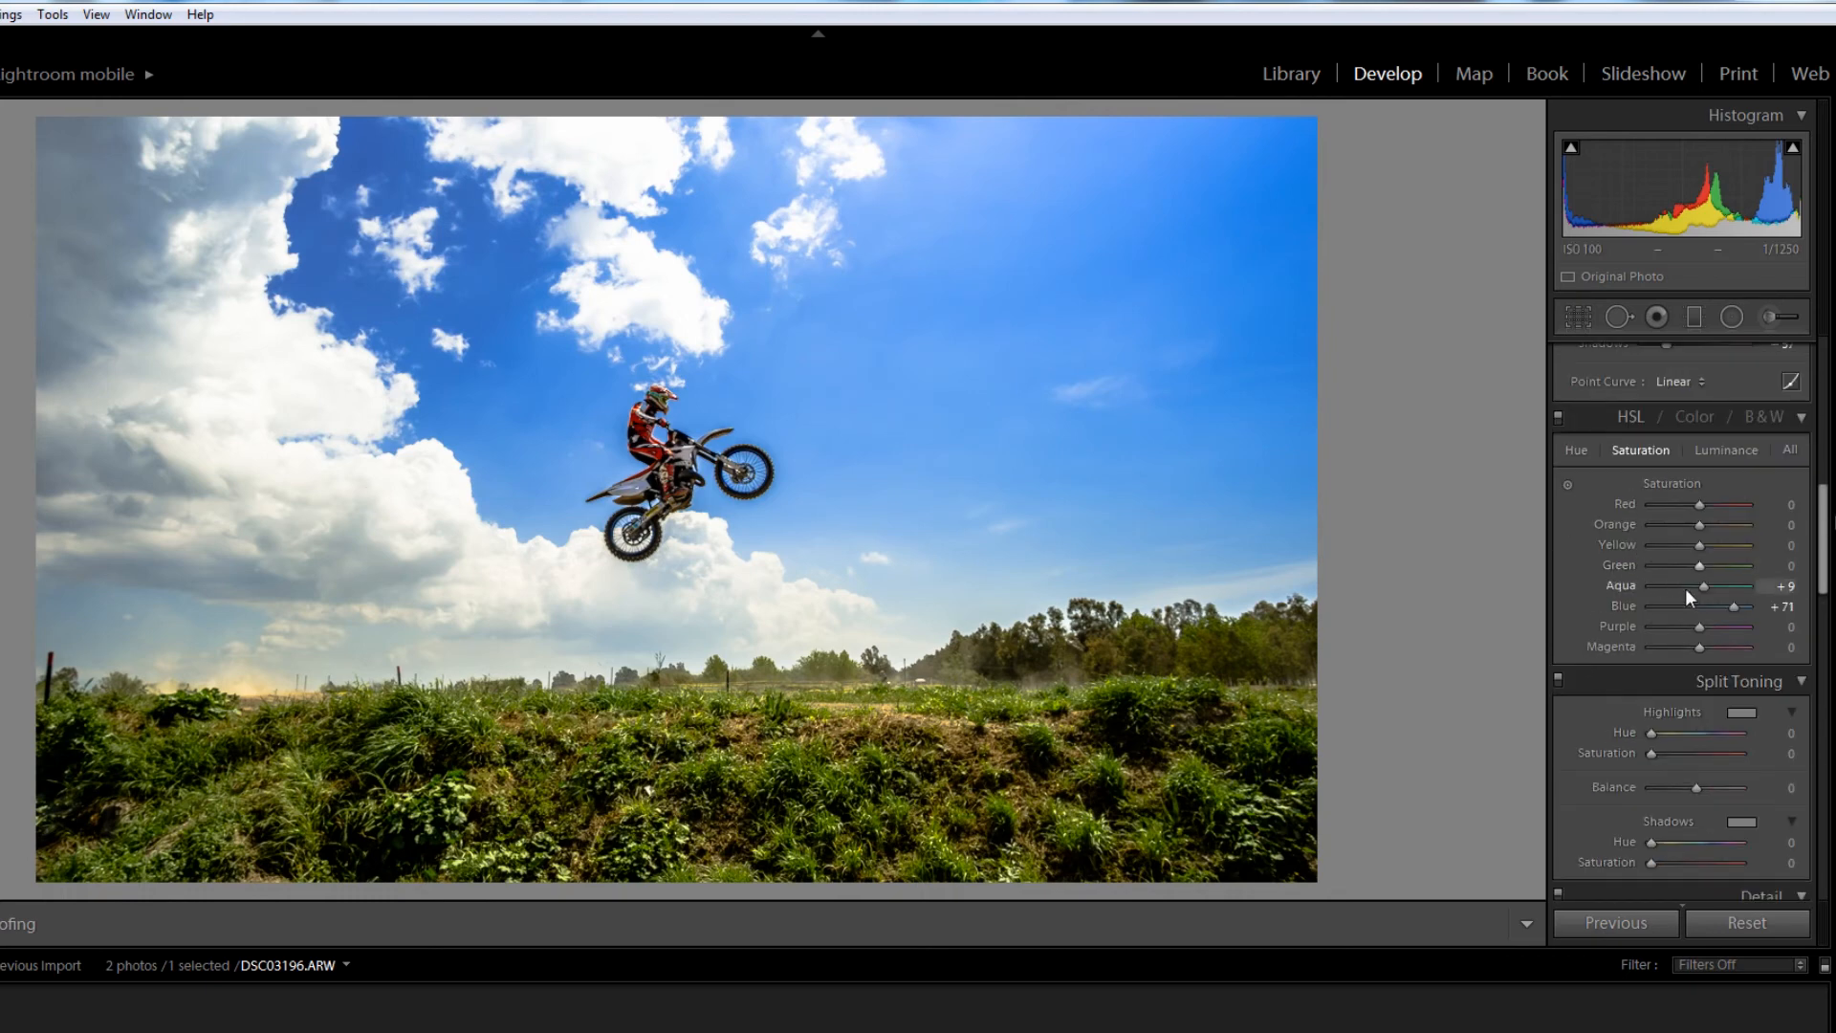
pyautogui.moveTo(1731, 605); pyautogui.dragTo(1716, 606)
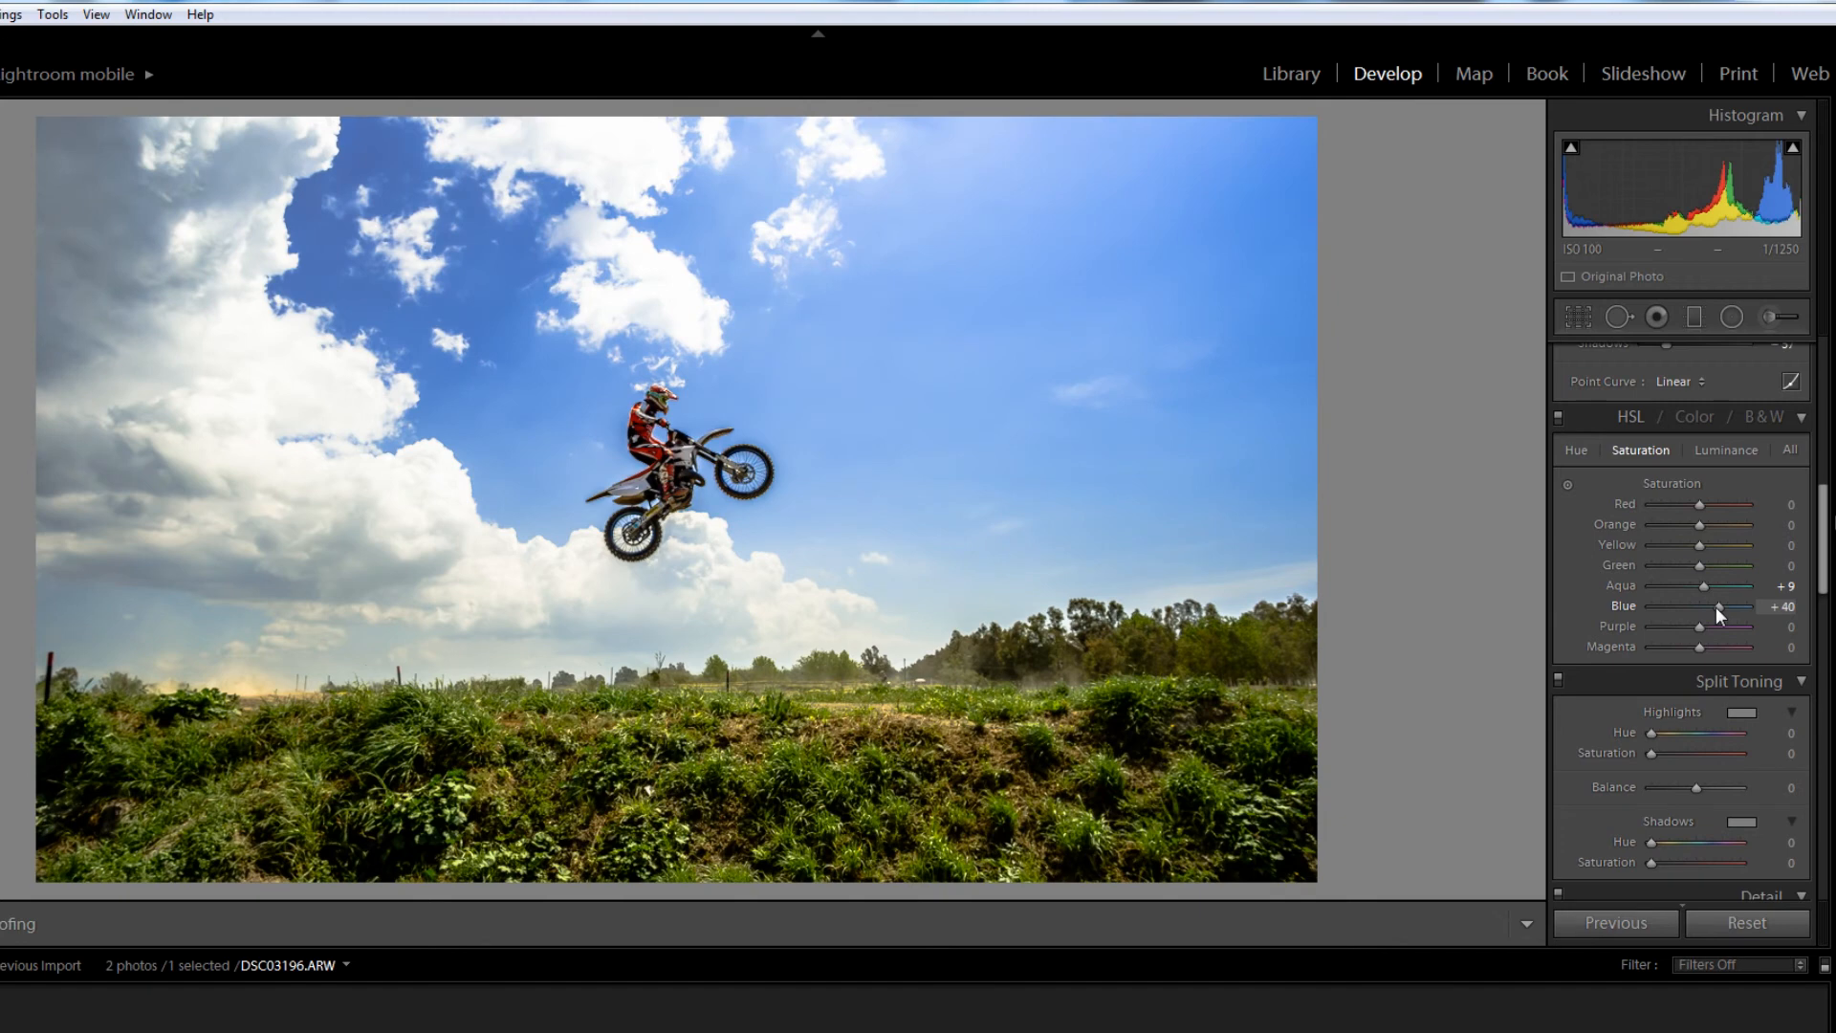
pyautogui.scroll(8, 1563, 681)
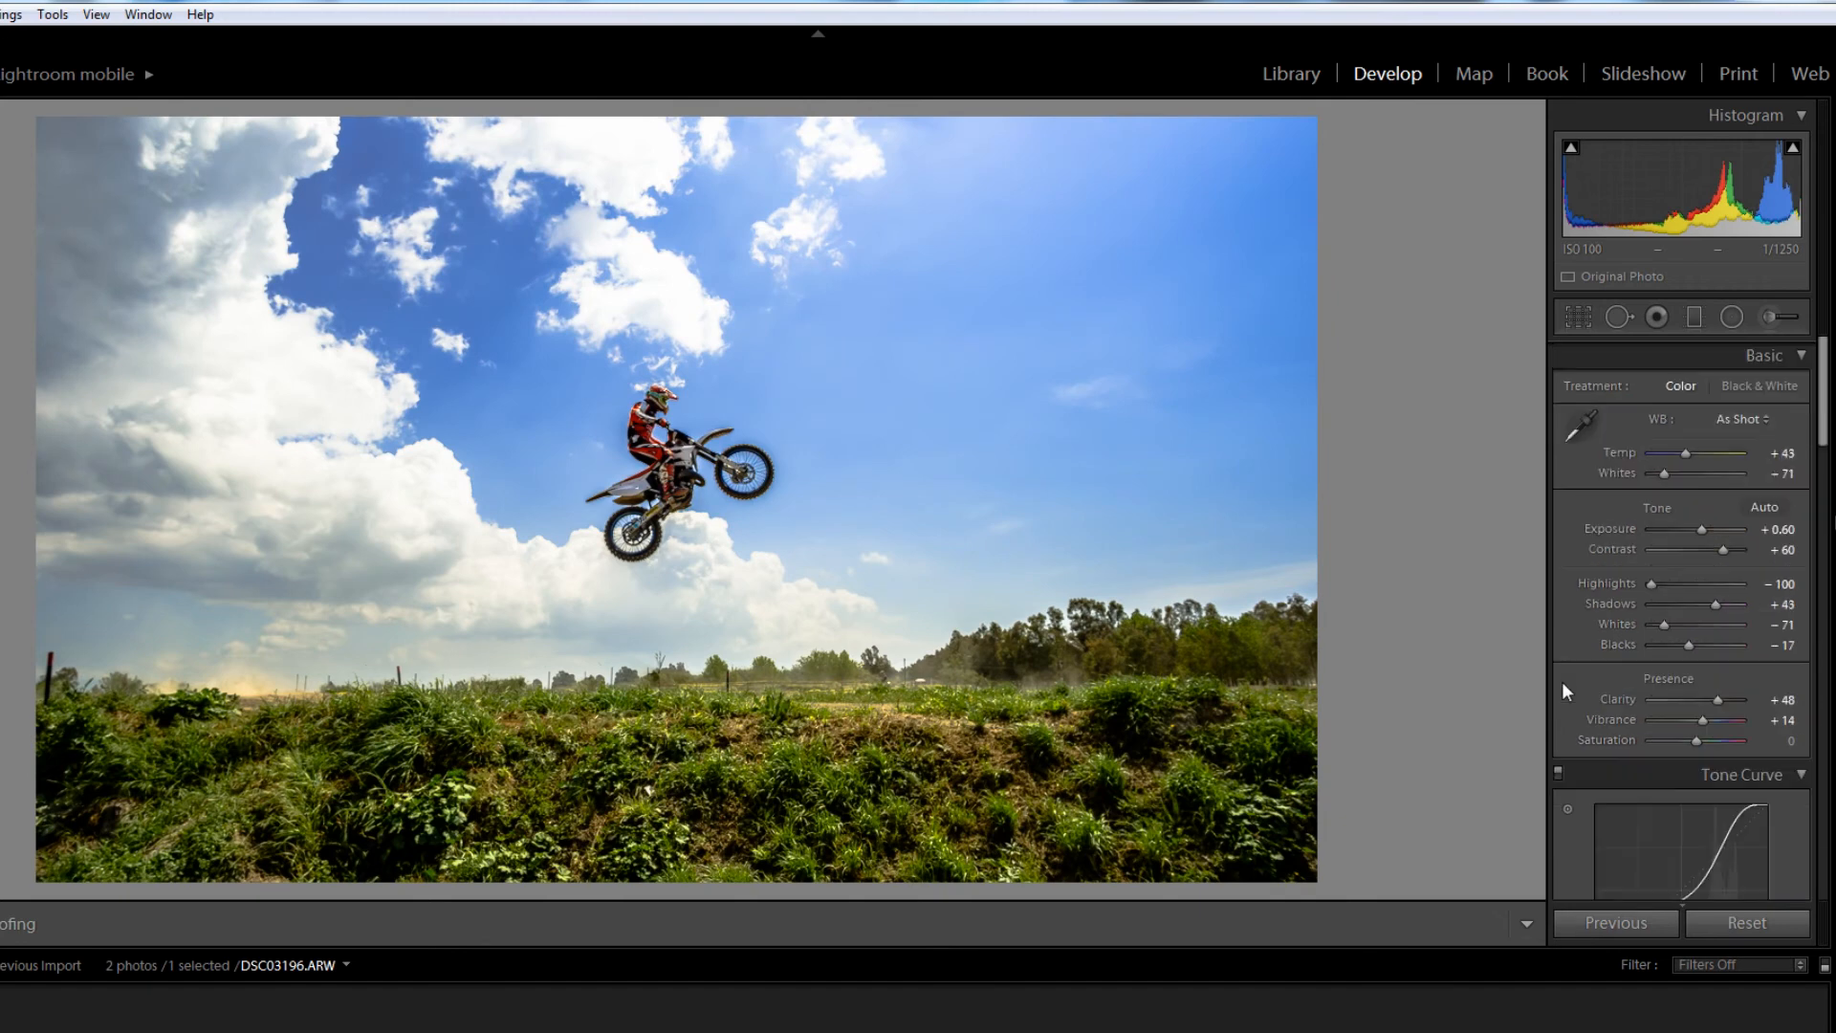
pyautogui.click(1683, 457)
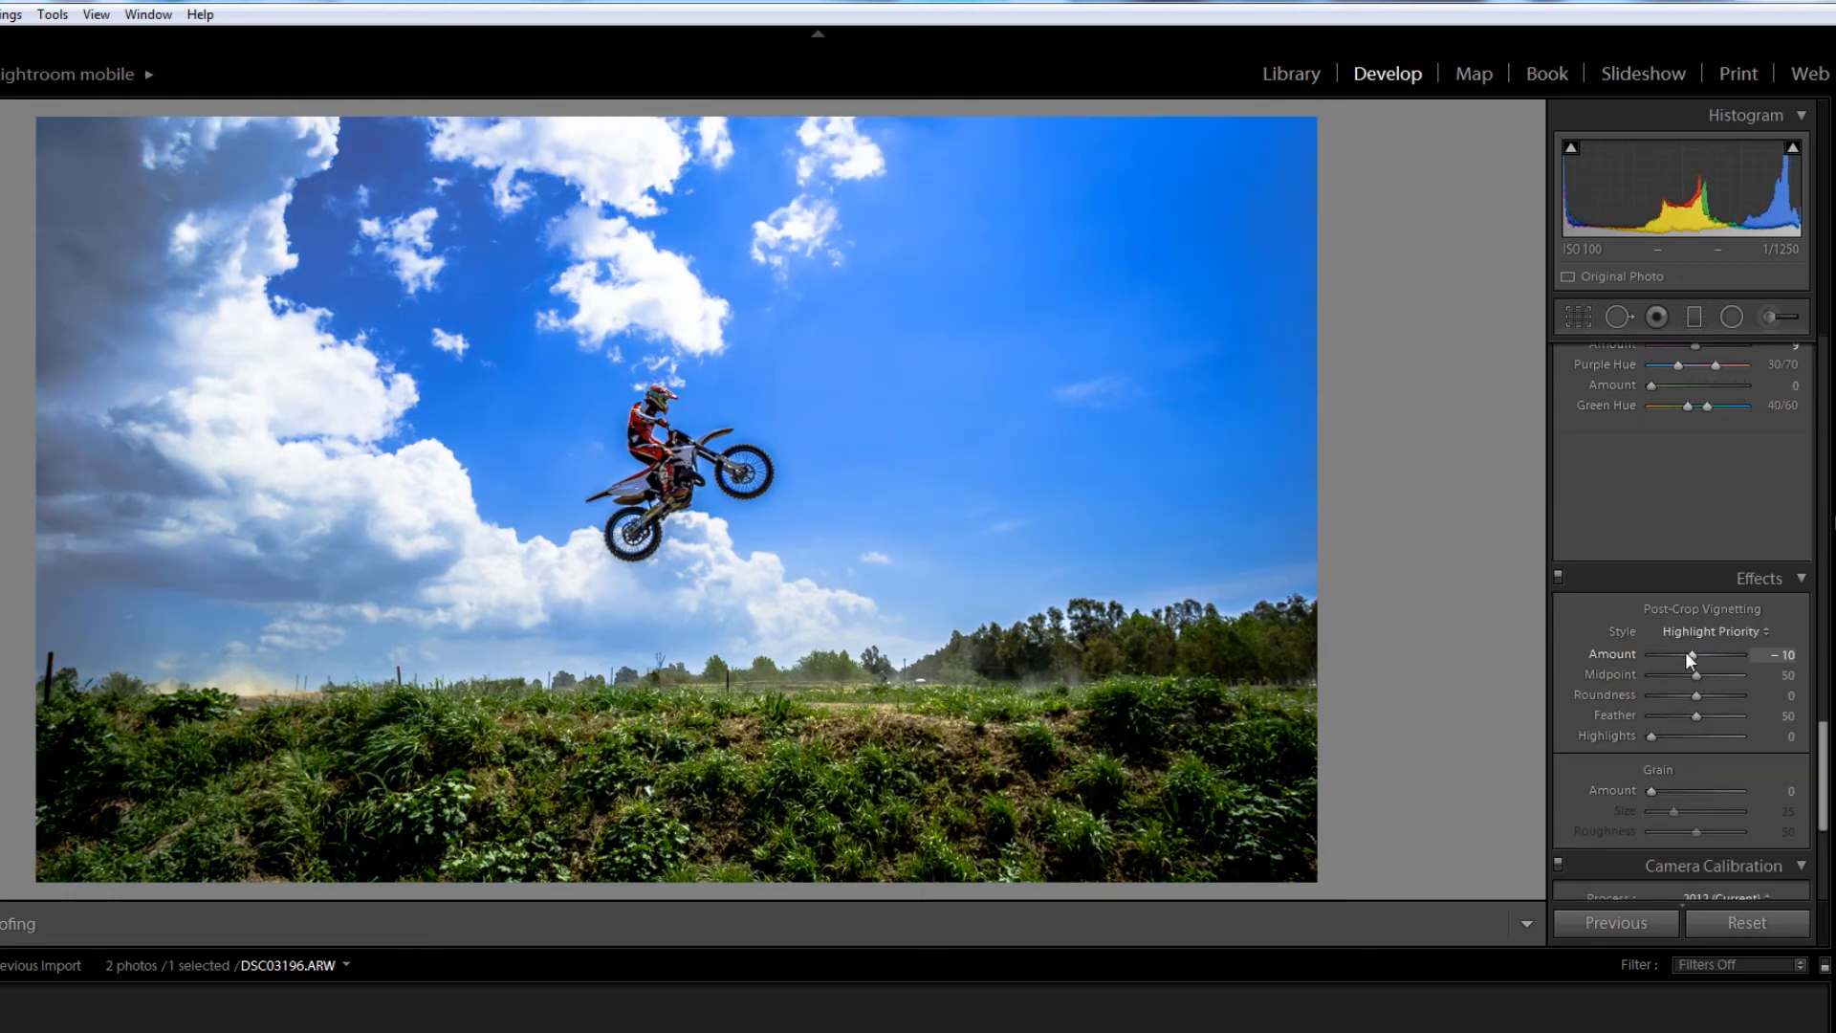
# Step: Darken the photo's edges with a Highlight Priority post-crop vignette at Amount -34
pyautogui.scroll(-3, 1664, 670)
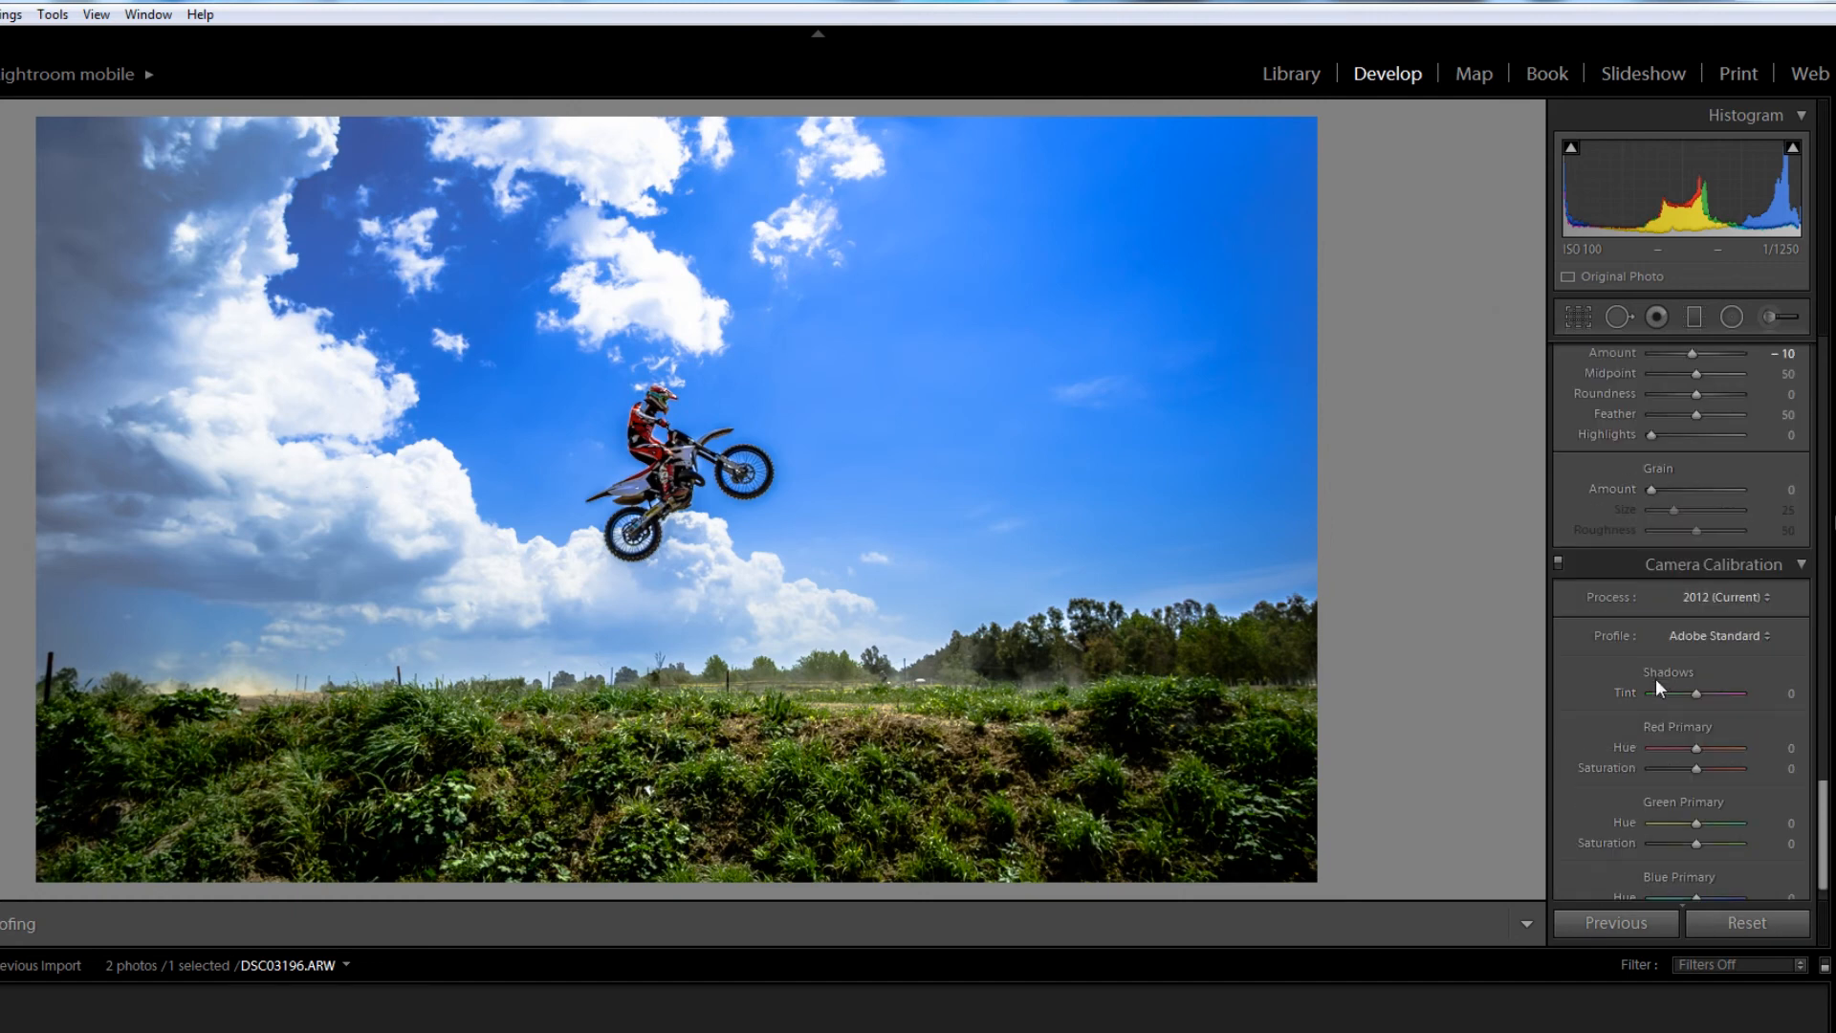
pyautogui.moveTo(1692, 504); pyautogui.dragTo(1685, 506)
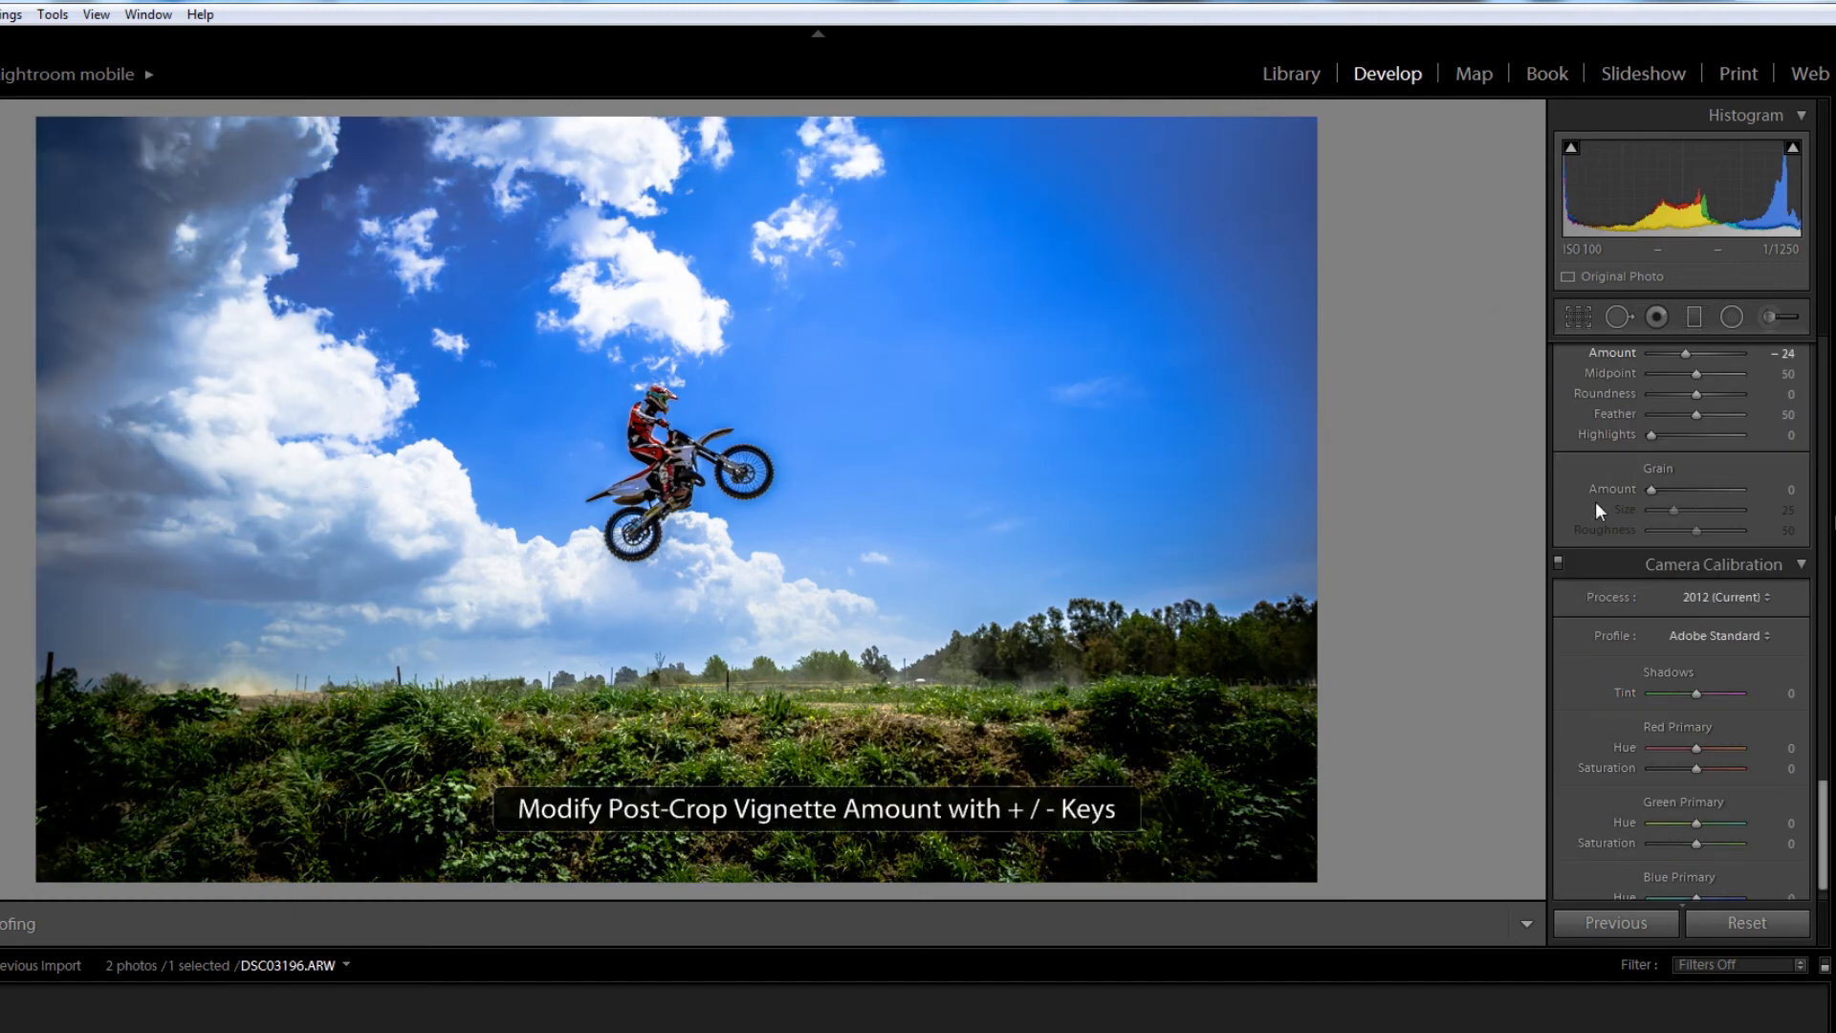
pyautogui.press('-')
pyautogui.press('-')
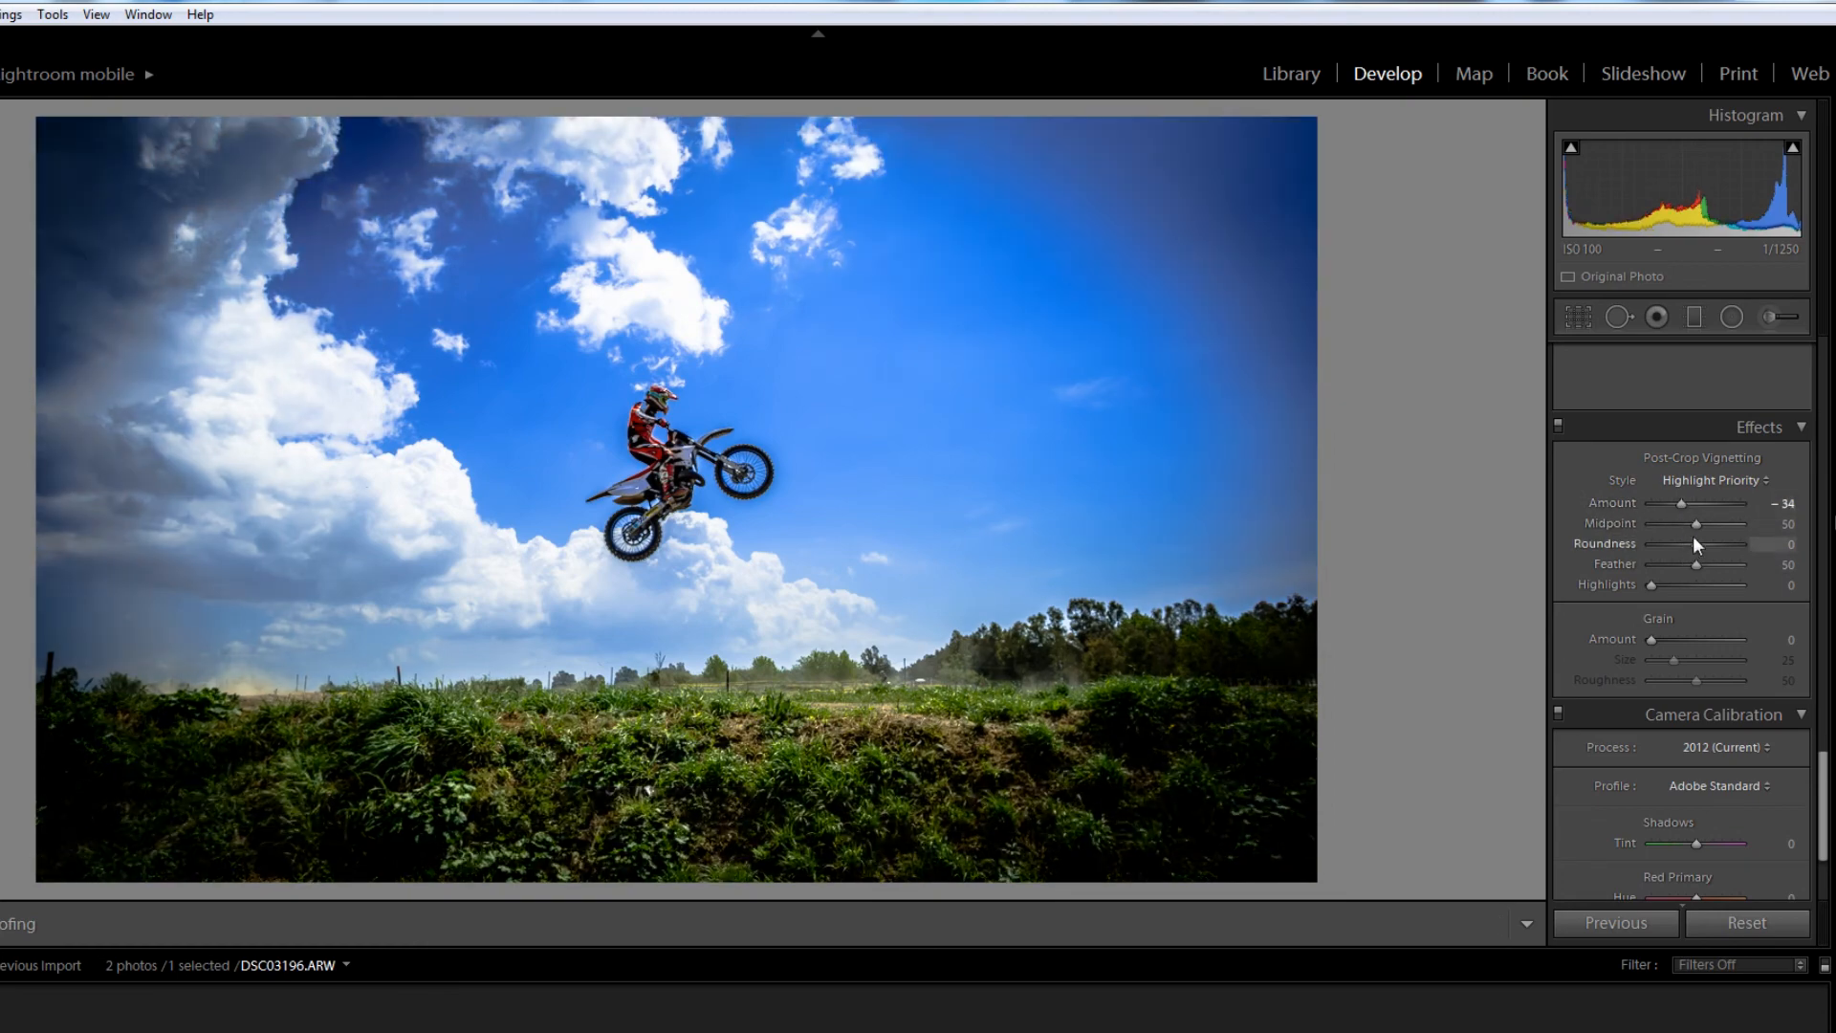
# Step: Soften the post-crop vignette with Feather 80 and reset its Midpoint to the default
pyautogui.moveTo(1693, 520); pyautogui.dragTo(1725, 565)
pyautogui.doubleClick(1705, 517)
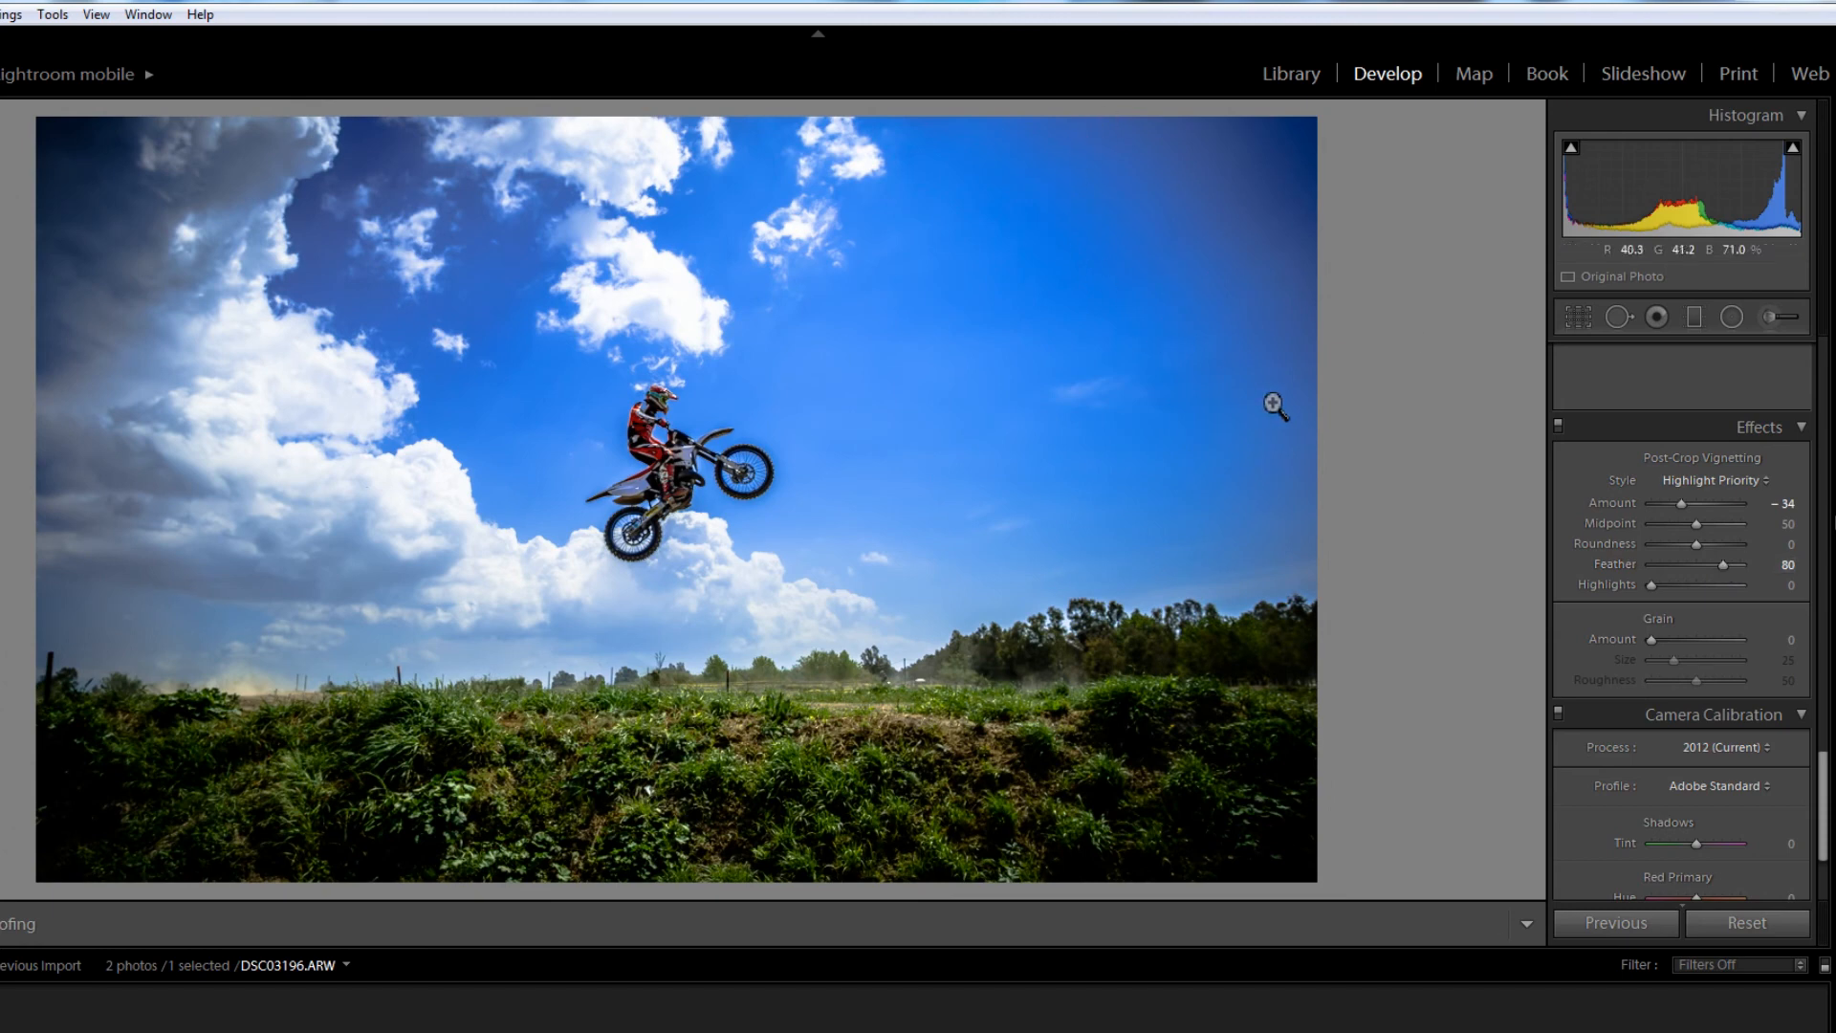
pyautogui.moveTo(1202, 234); pyautogui.dragTo(967, 435)
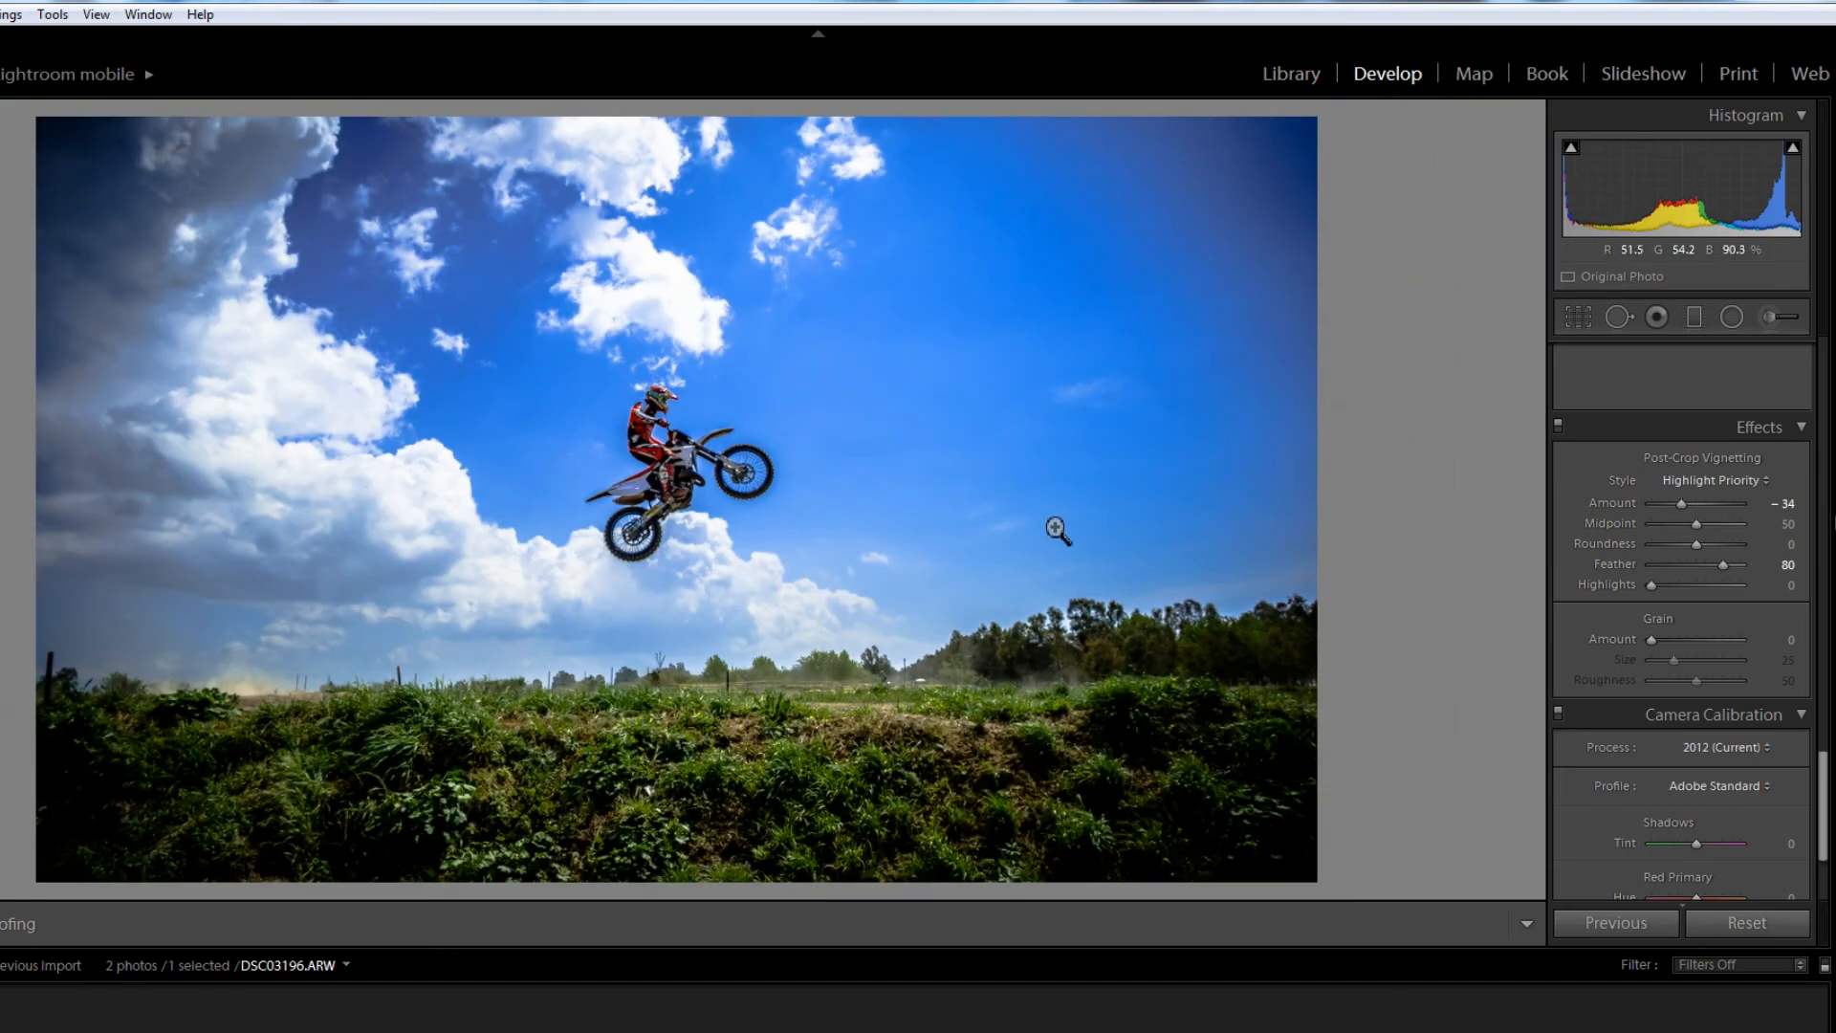